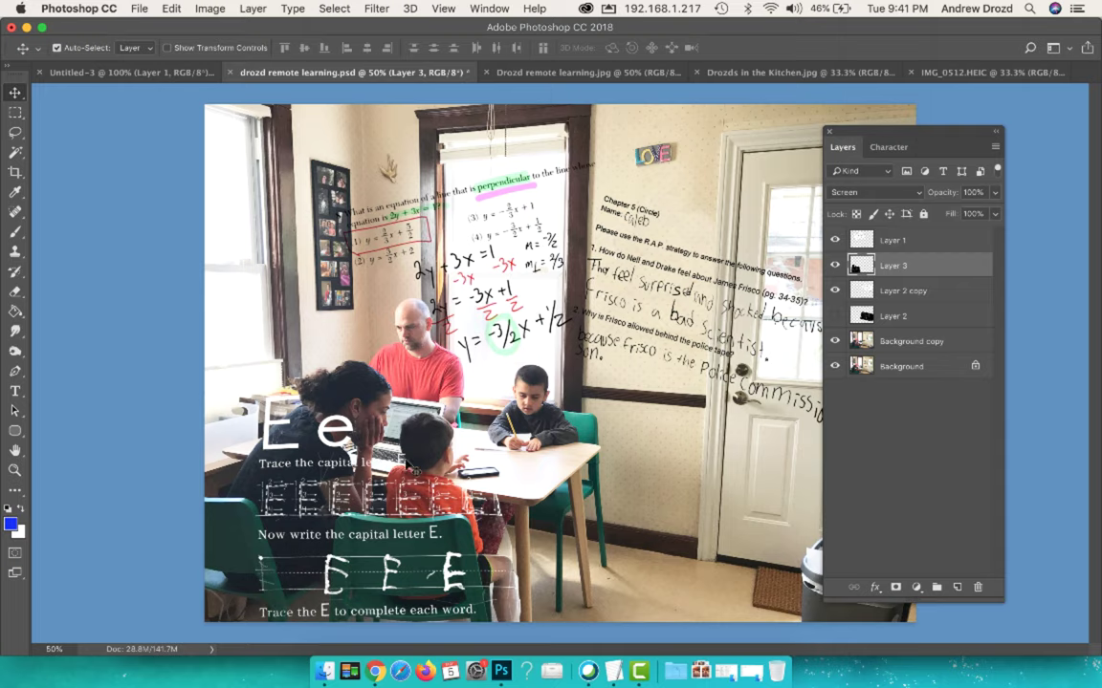
# Bring the TextEdit class instructions document to the front from the Dock.
pyautogui.click(610, 669)
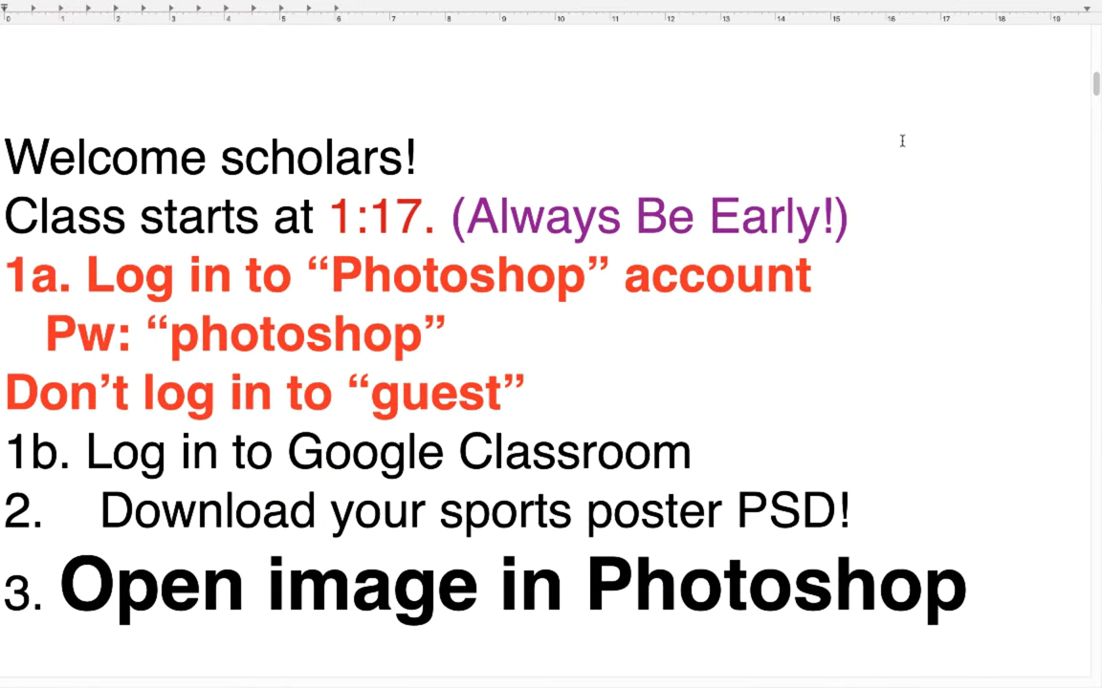
# Scroll to the four-item Cinco de Mayo 2020 agenda, then show all open windows.
pyautogui.scroll(-1, 865, 143)
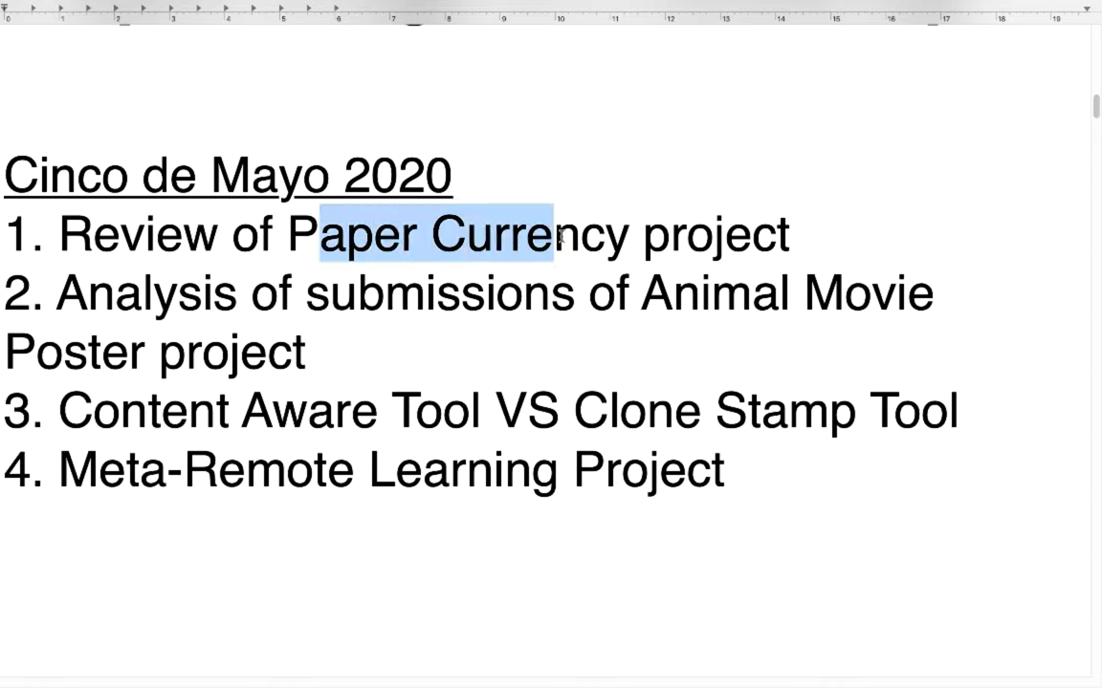
pyautogui.click(609, 236)
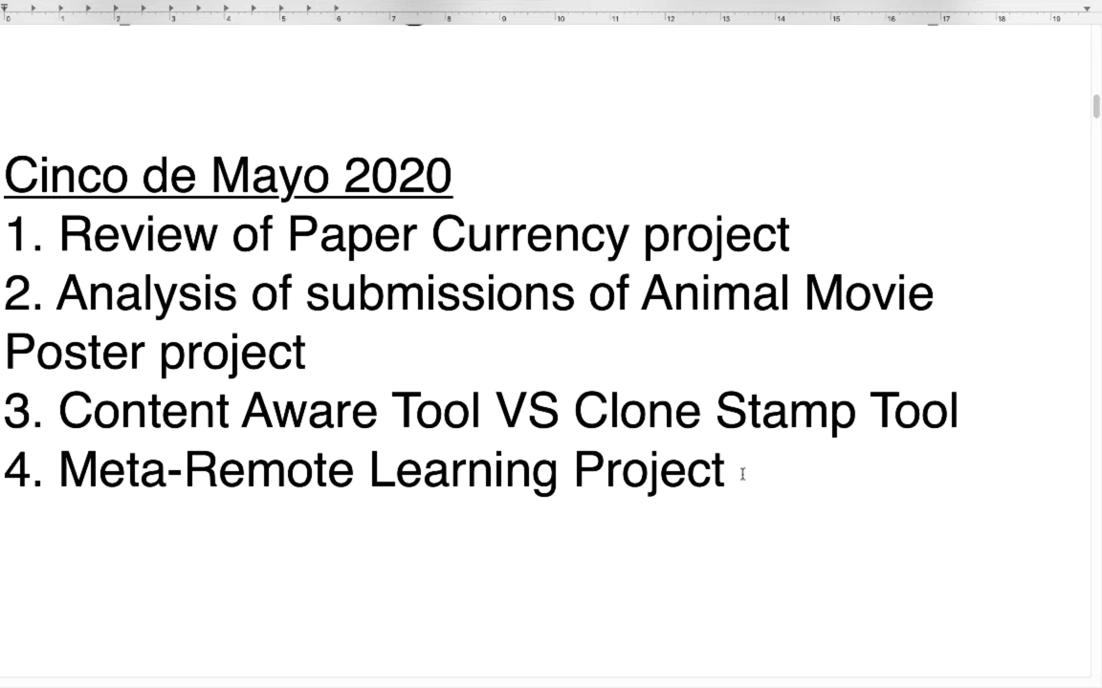
pyautogui.hotkey('ctrl', 'Up')
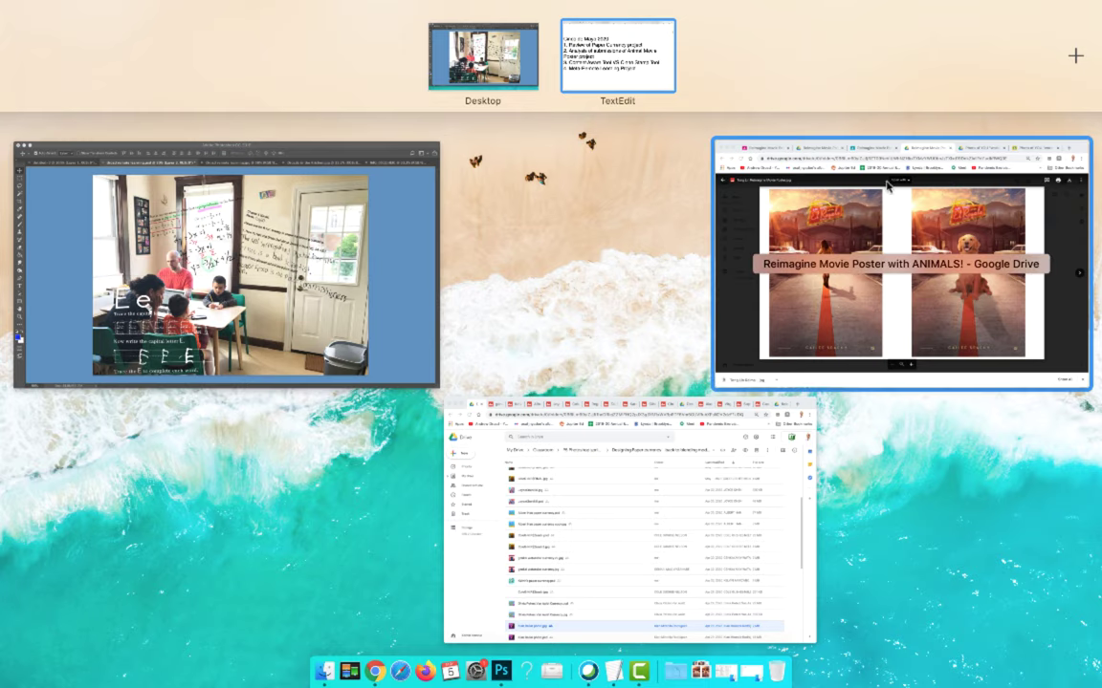
# Bring up the Drive currency folder and view the 'Money to Be Murdered By' bill.
pyautogui.click(697, 555)
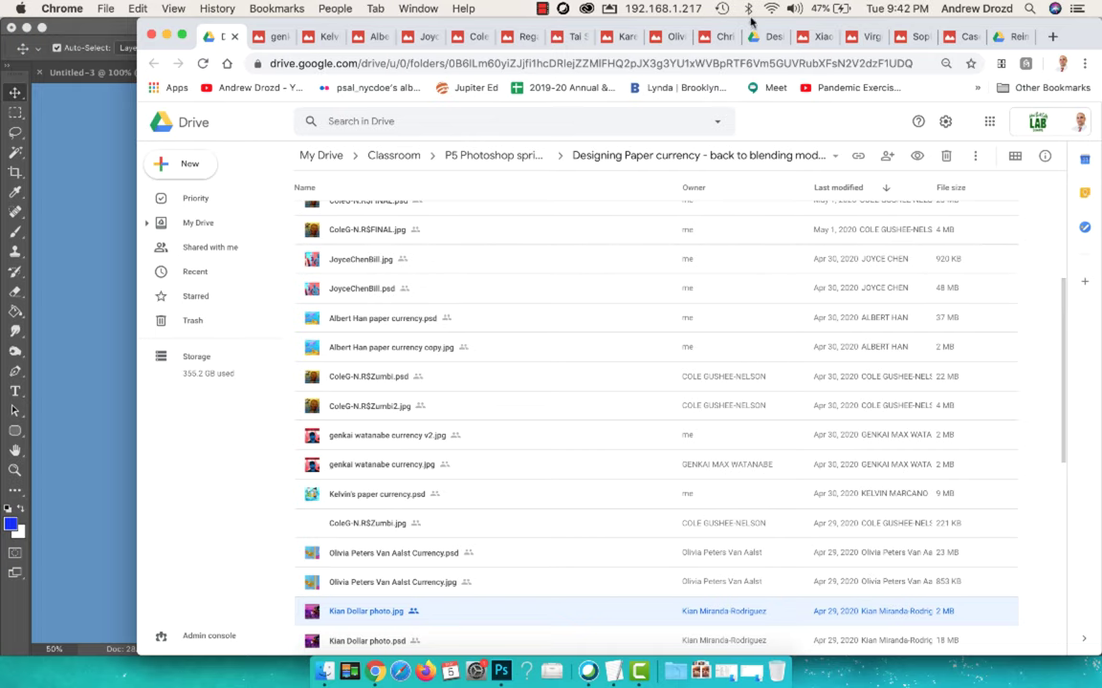
pyautogui.click(275, 38)
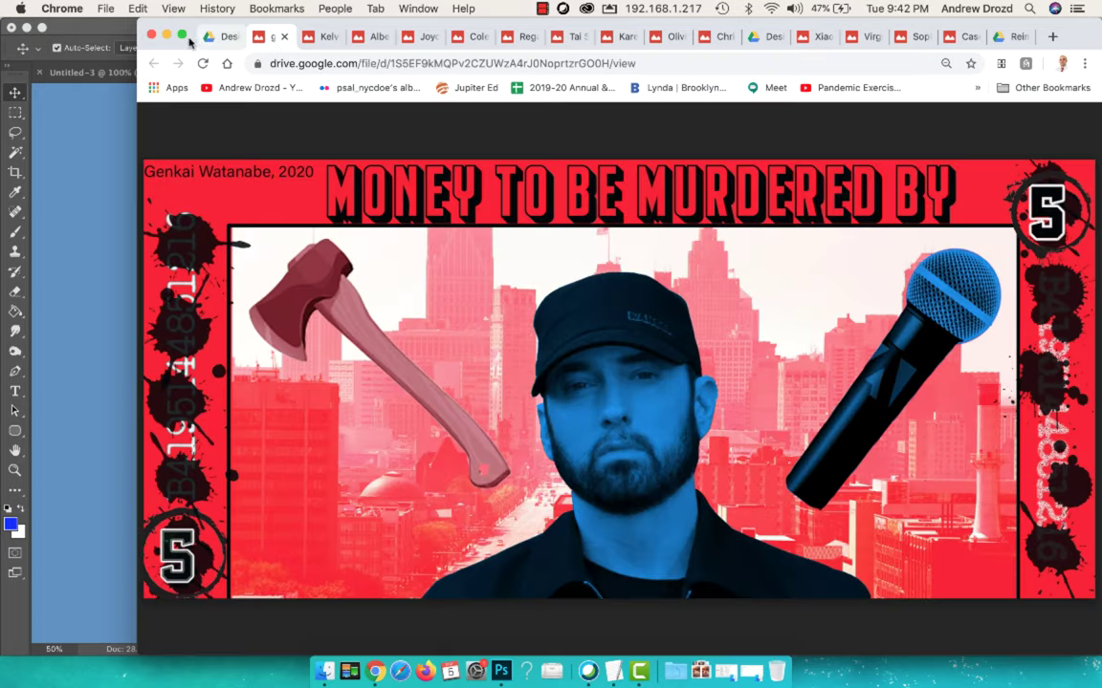
# Make the browser full screen and view the student bills through Saints Row Bank 666.
pyautogui.click(180, 36)
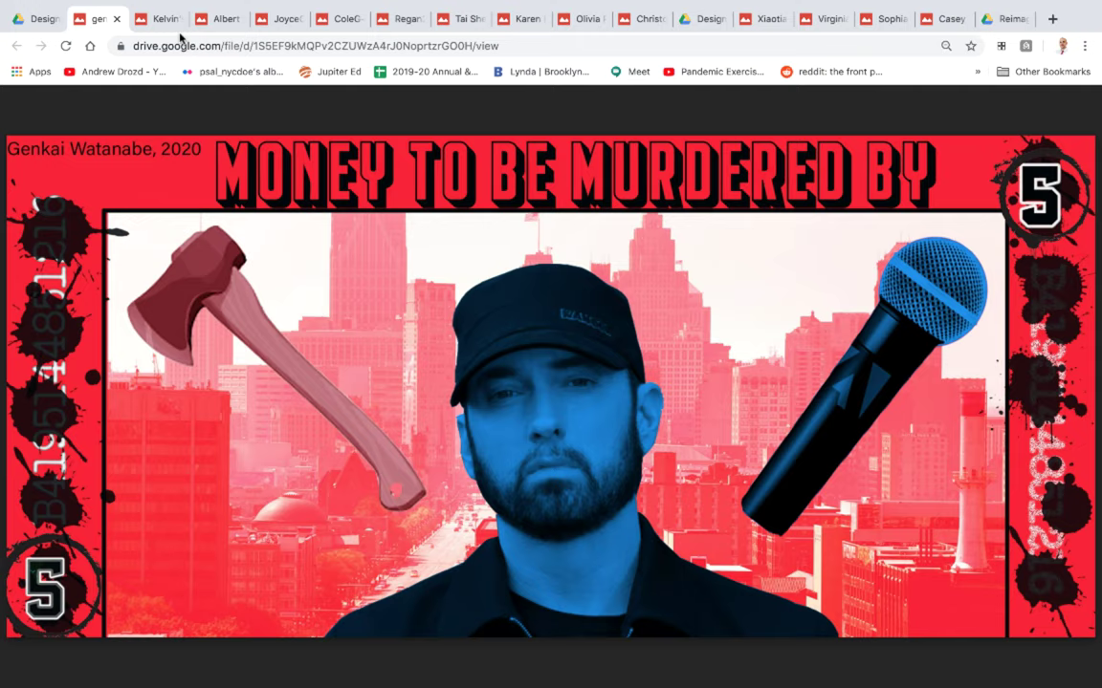
pyautogui.click(165, 23)
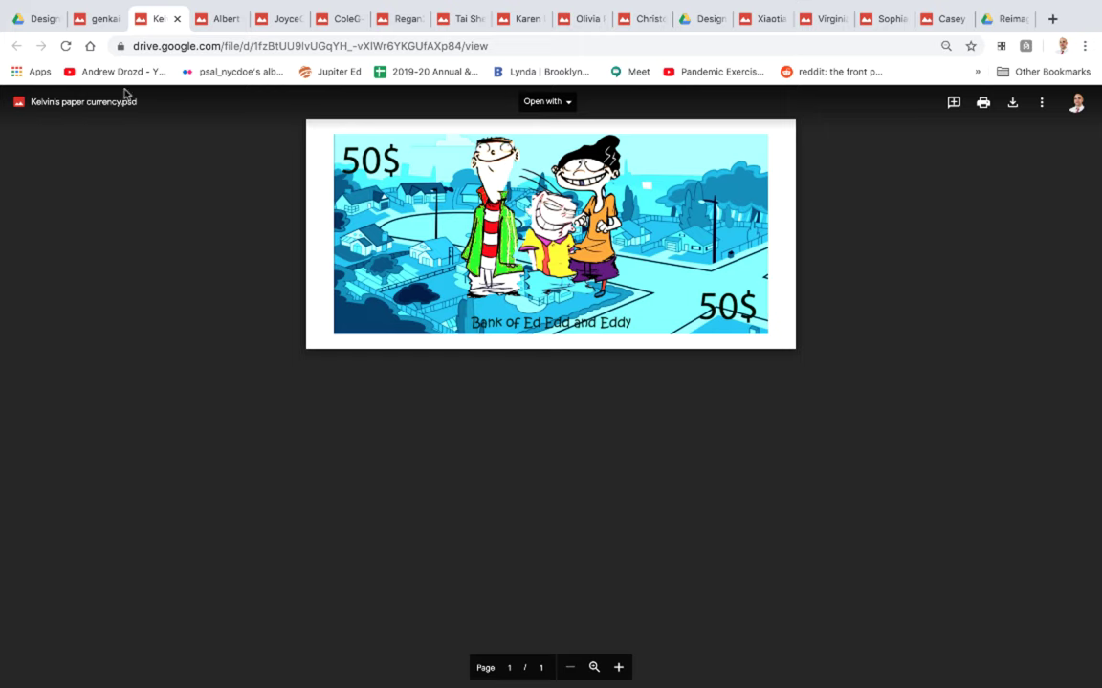
pyautogui.click(209, 21)
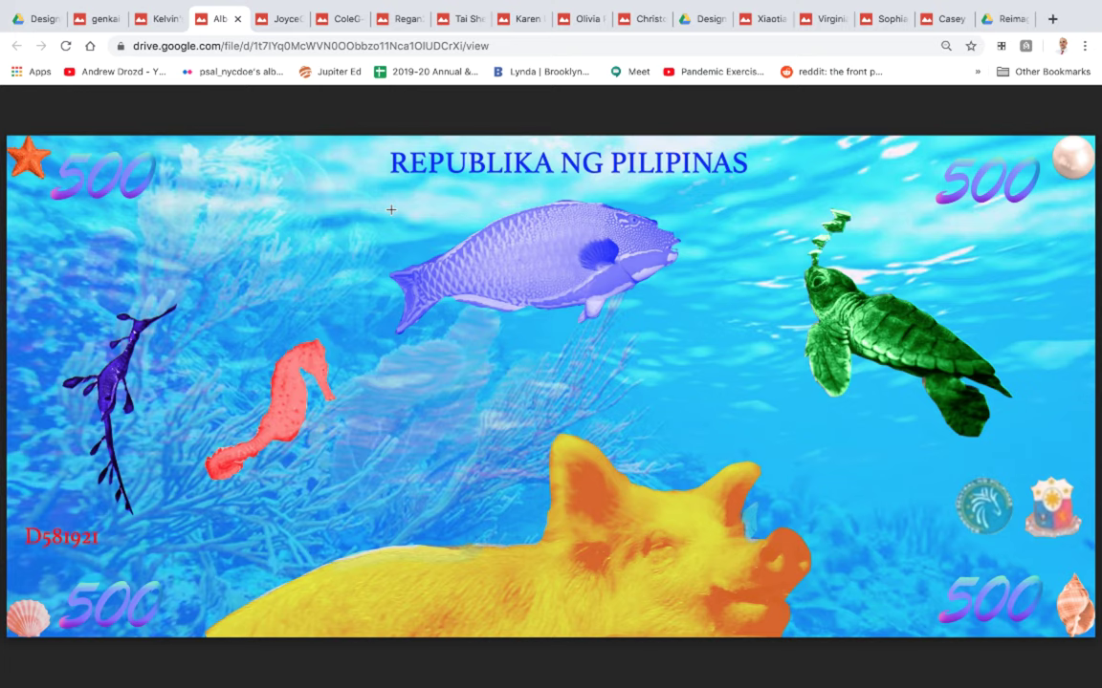
pyautogui.click(285, 24)
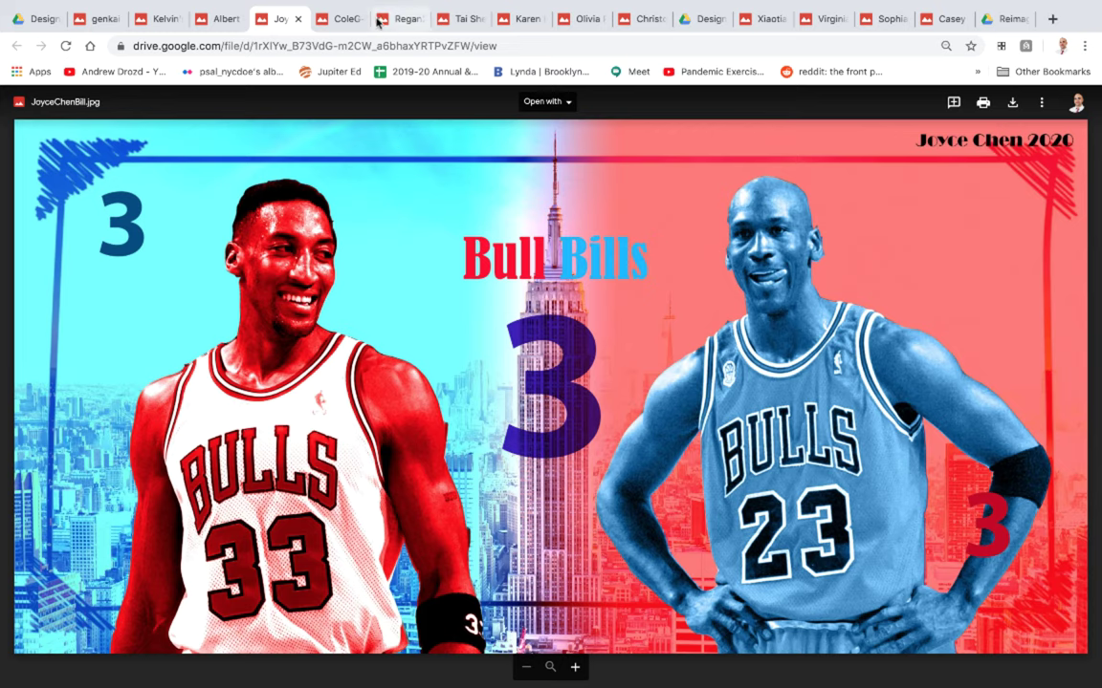
pyautogui.click(337, 20)
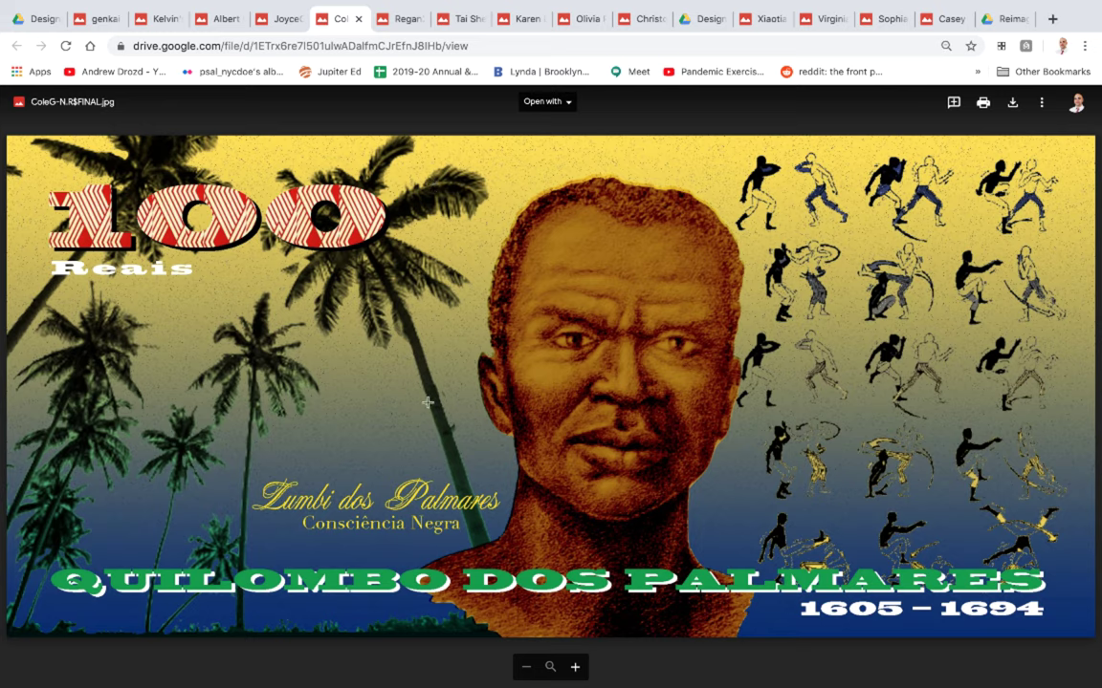
pyautogui.click(409, 21)
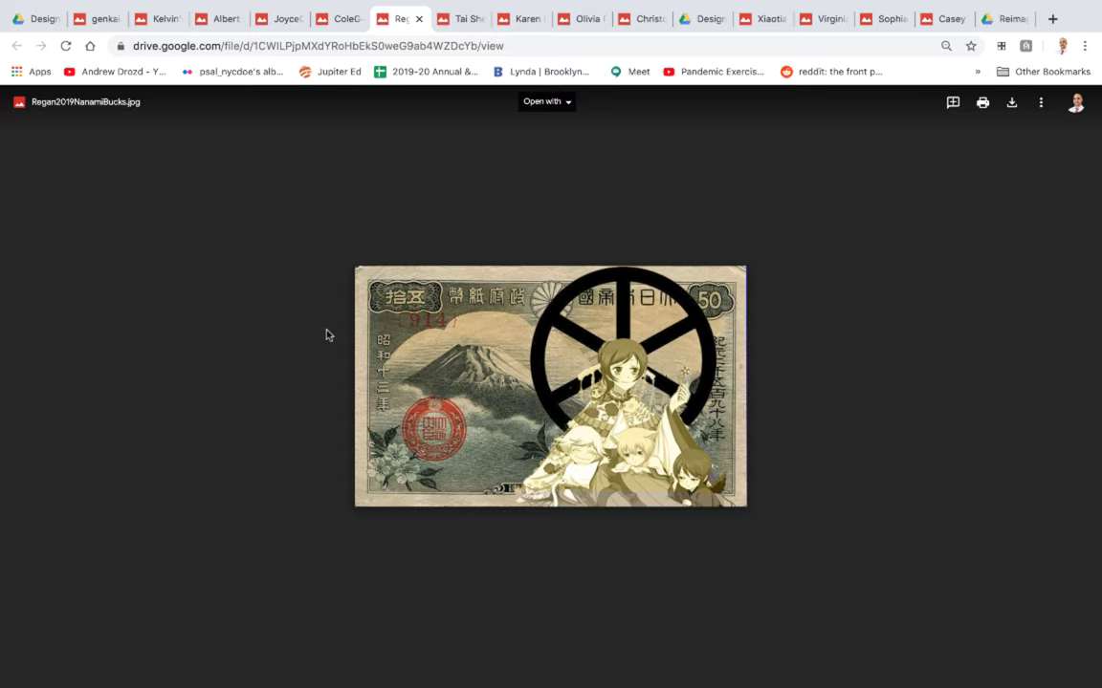
pyautogui.click(456, 19)
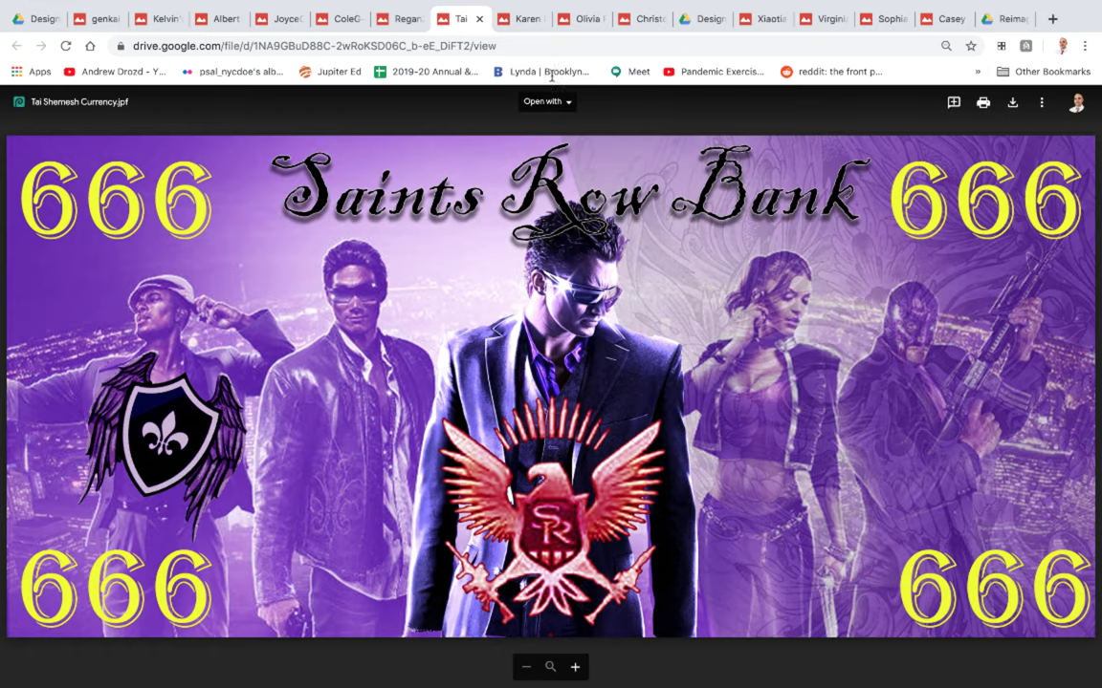
# View the panda, eagle and Bank of Palazzo bills, then return to the file list.
pyautogui.click(519, 20)
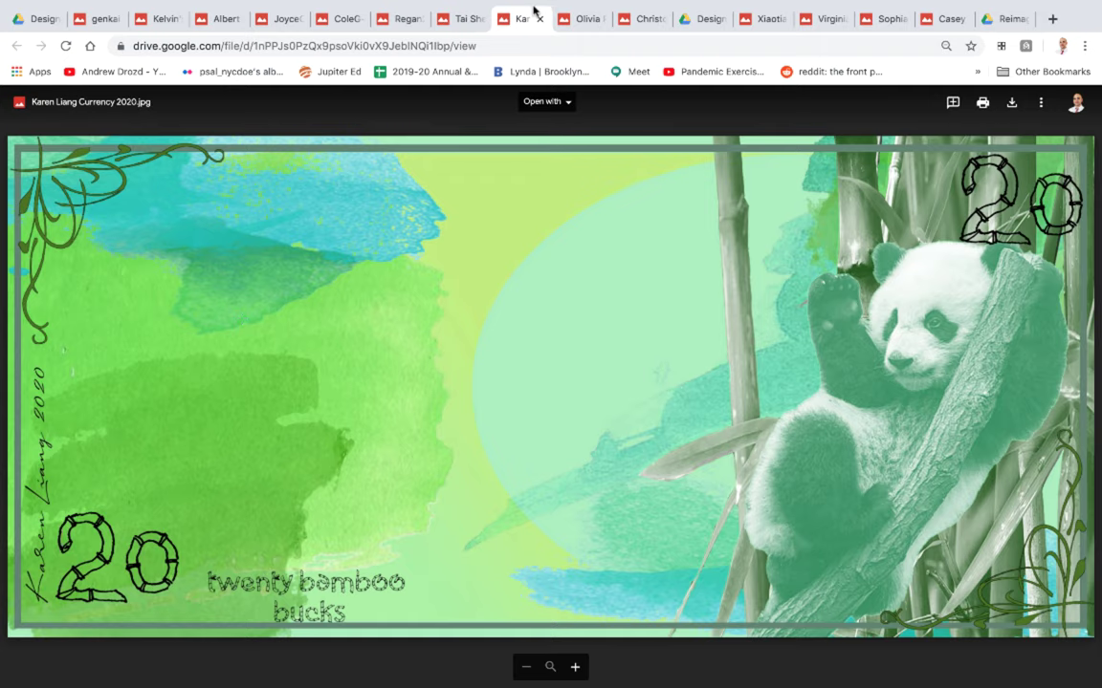
pyautogui.click(583, 21)
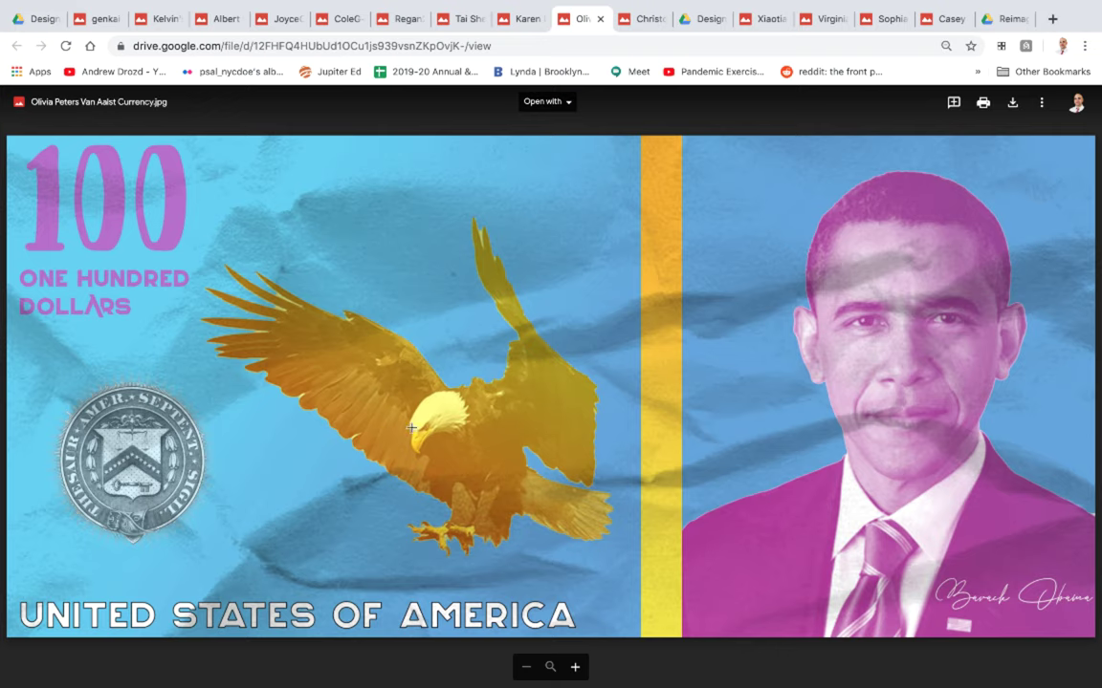
pyautogui.click(639, 21)
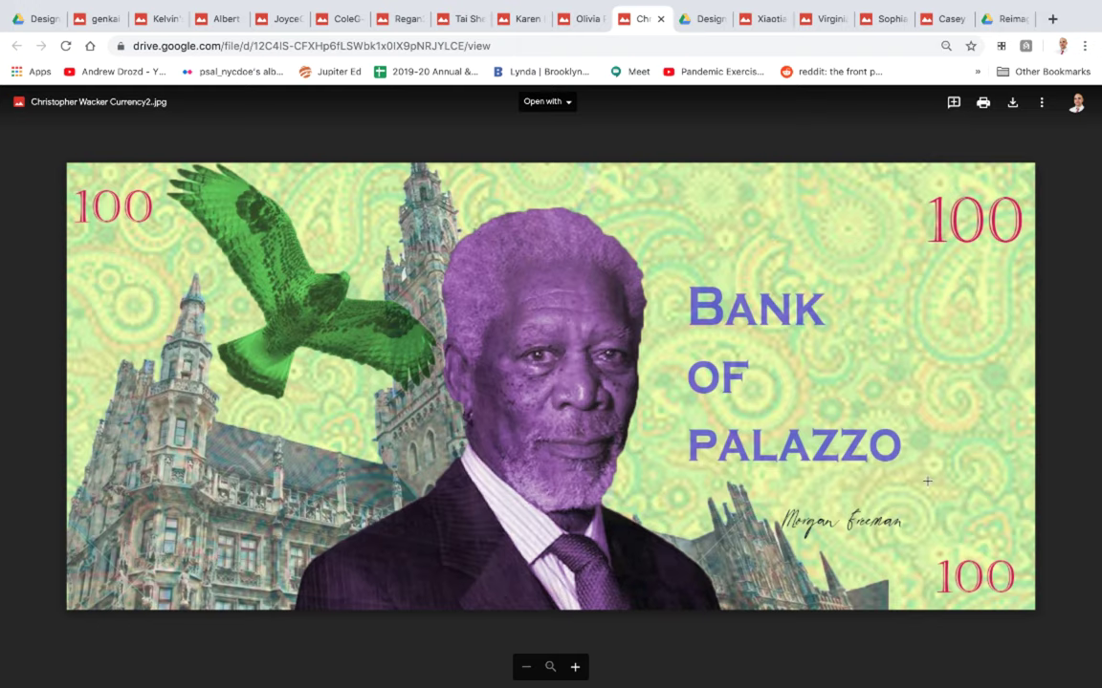
pyautogui.click(703, 18)
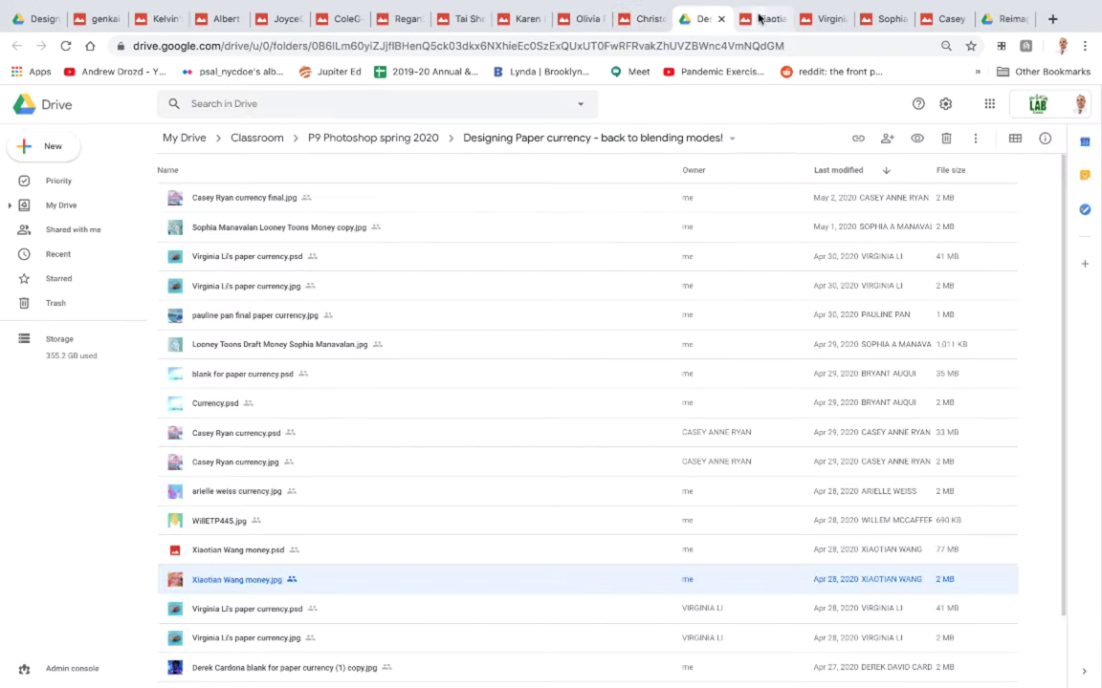
# View the dog, otter, Looney Toons and Vatican bills, moving the Vatican tab first.
pyautogui.click(758, 18)
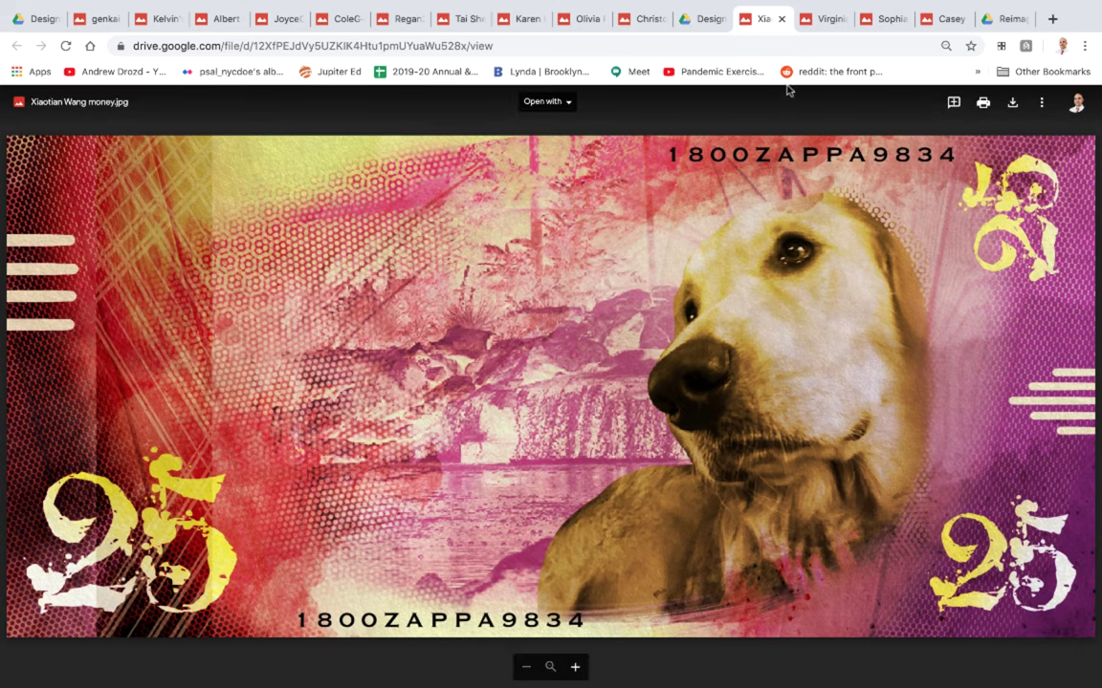
pyautogui.click(818, 19)
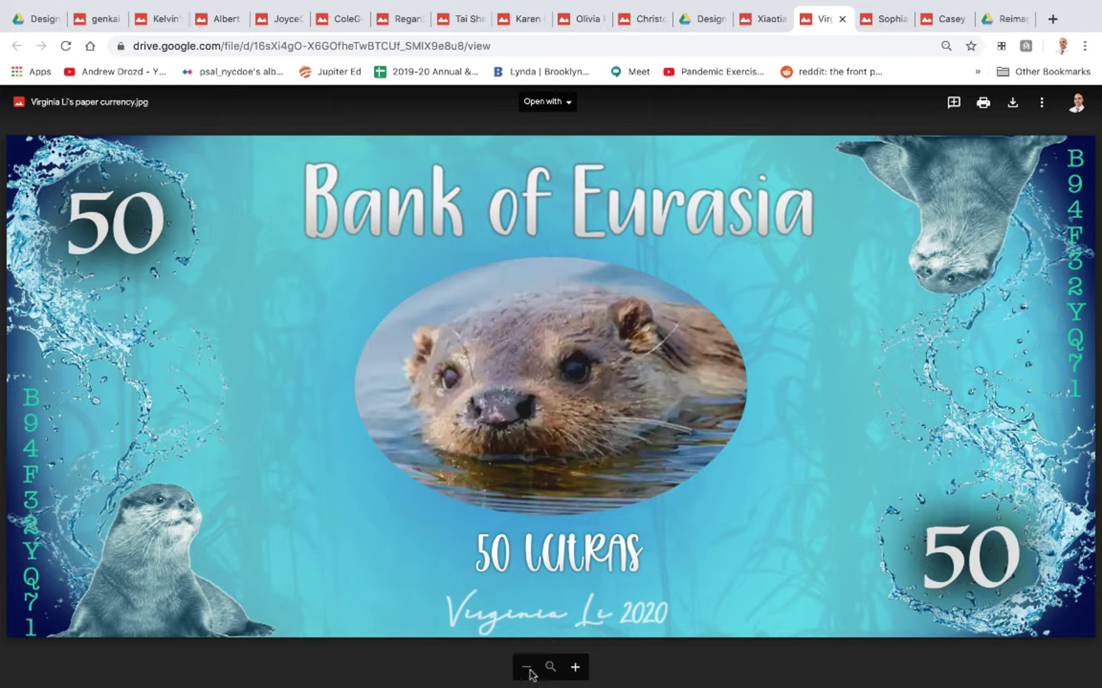
pyautogui.click(885, 19)
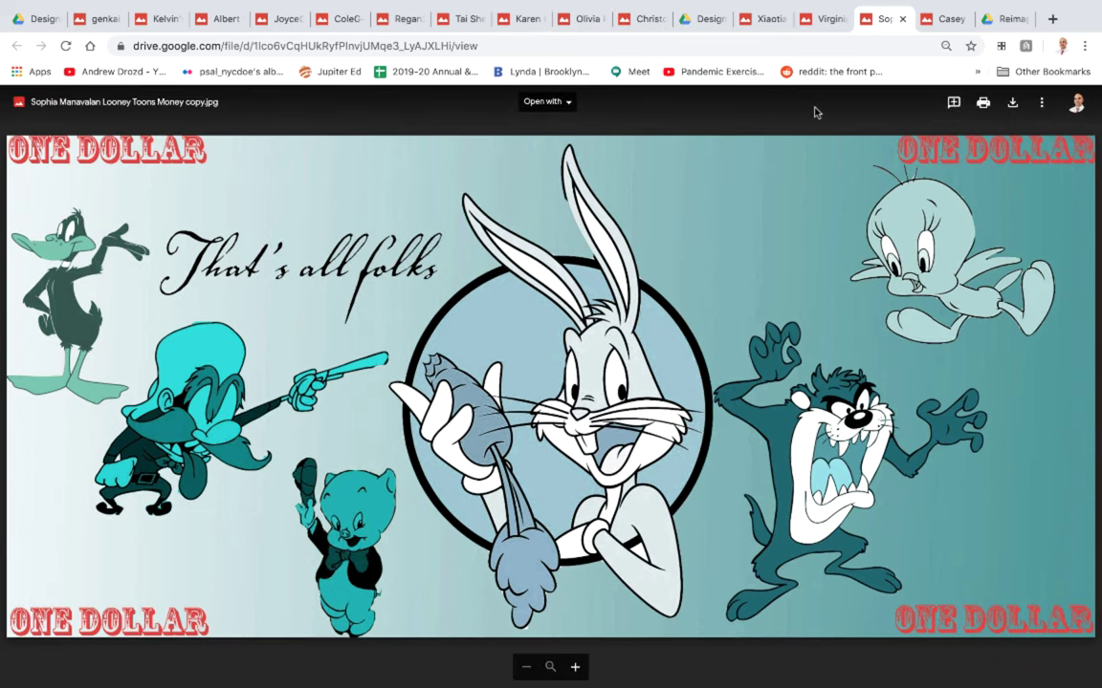
pyautogui.click(944, 21)
pyautogui.moveTo(947, 29); pyautogui.dragTo(880, 32)
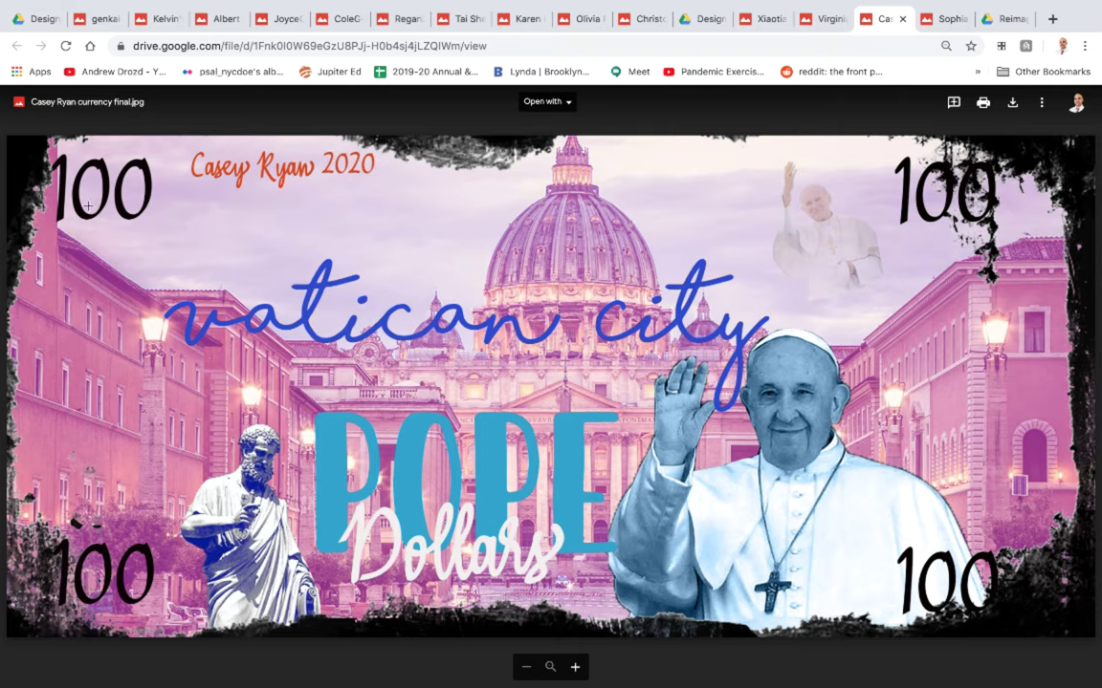
pyautogui.click(942, 19)
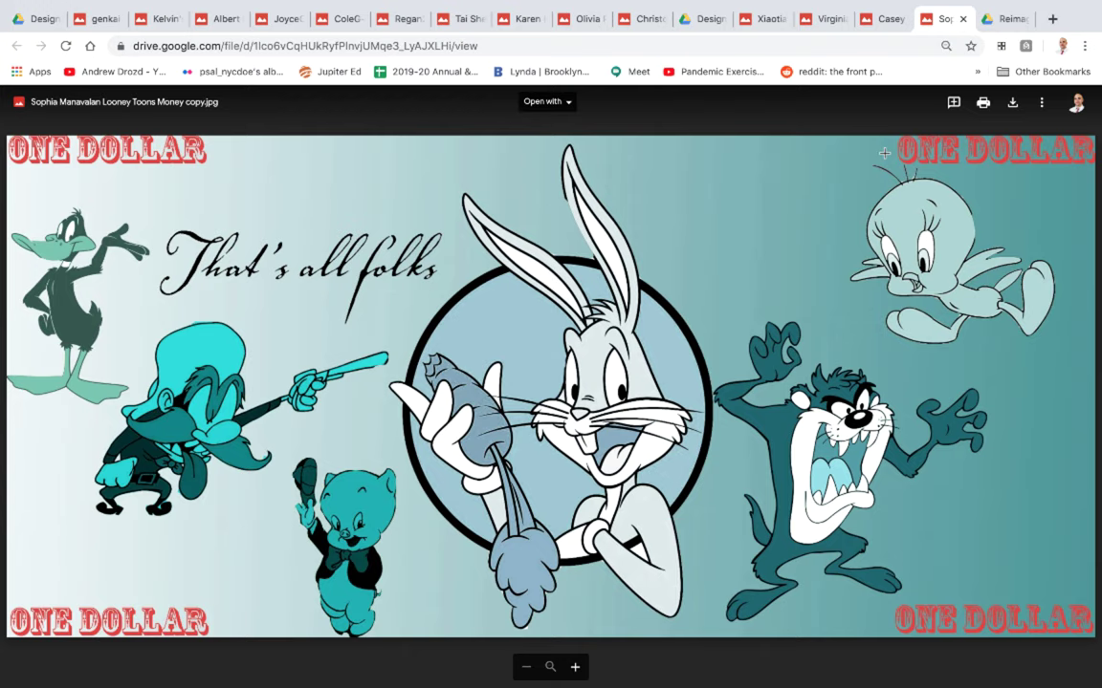
pyautogui.hotkey('ctrl', 'Up')
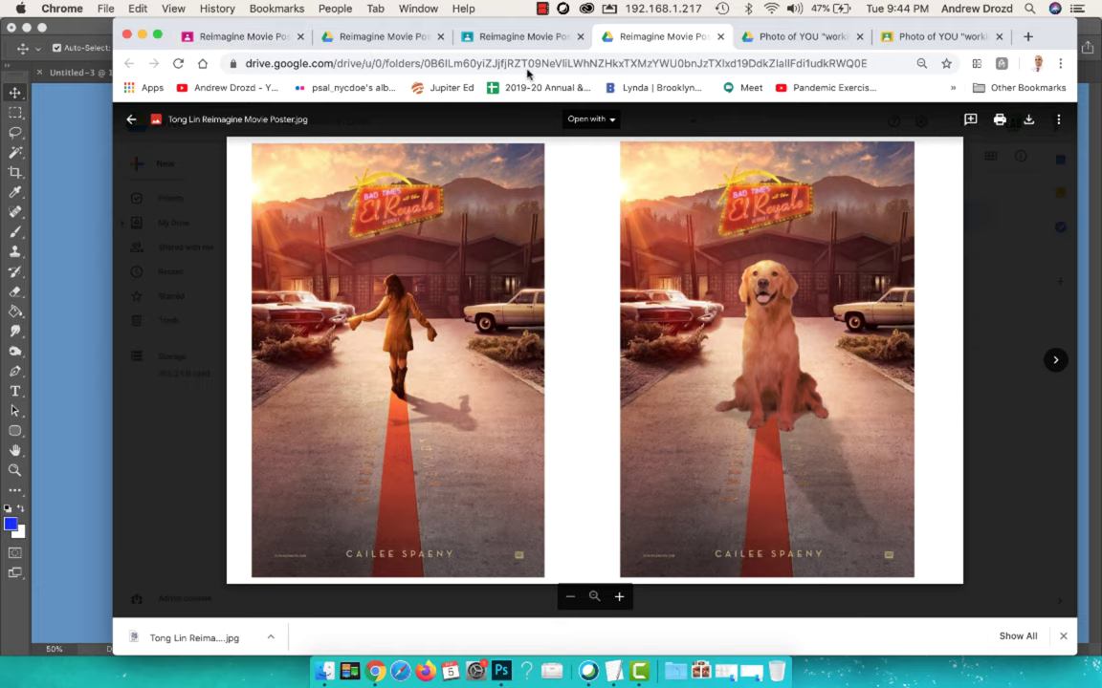
# Open the Batman versus wolf poster from the animal posters folder in full screen.
pyautogui.click(548, 34)
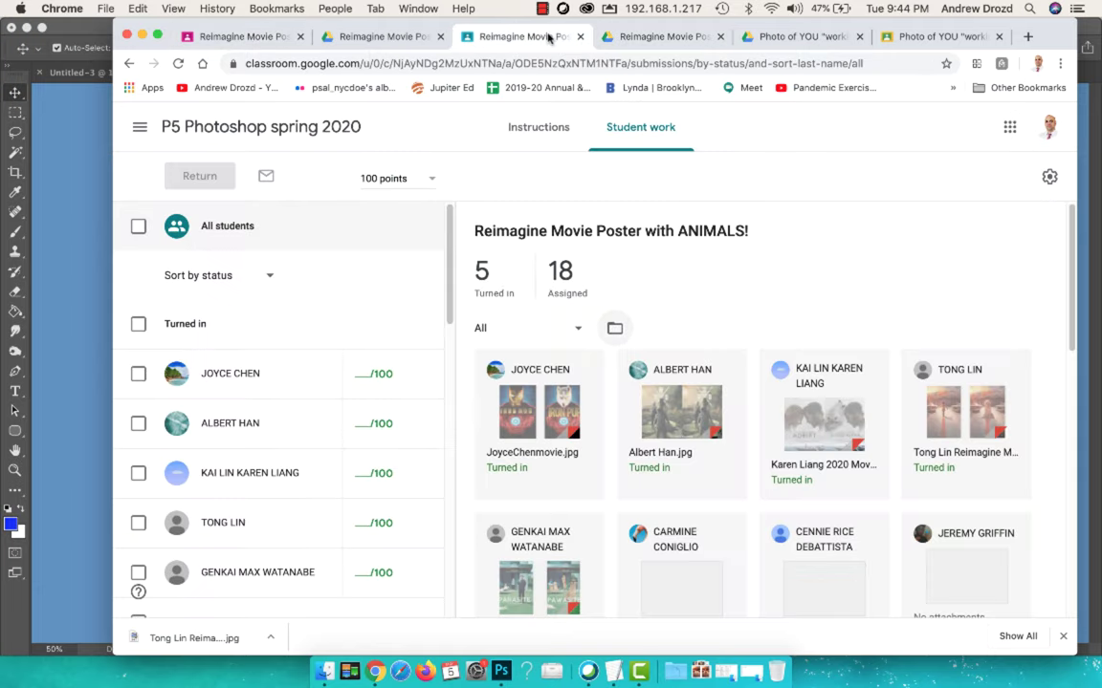
pyautogui.click(373, 38)
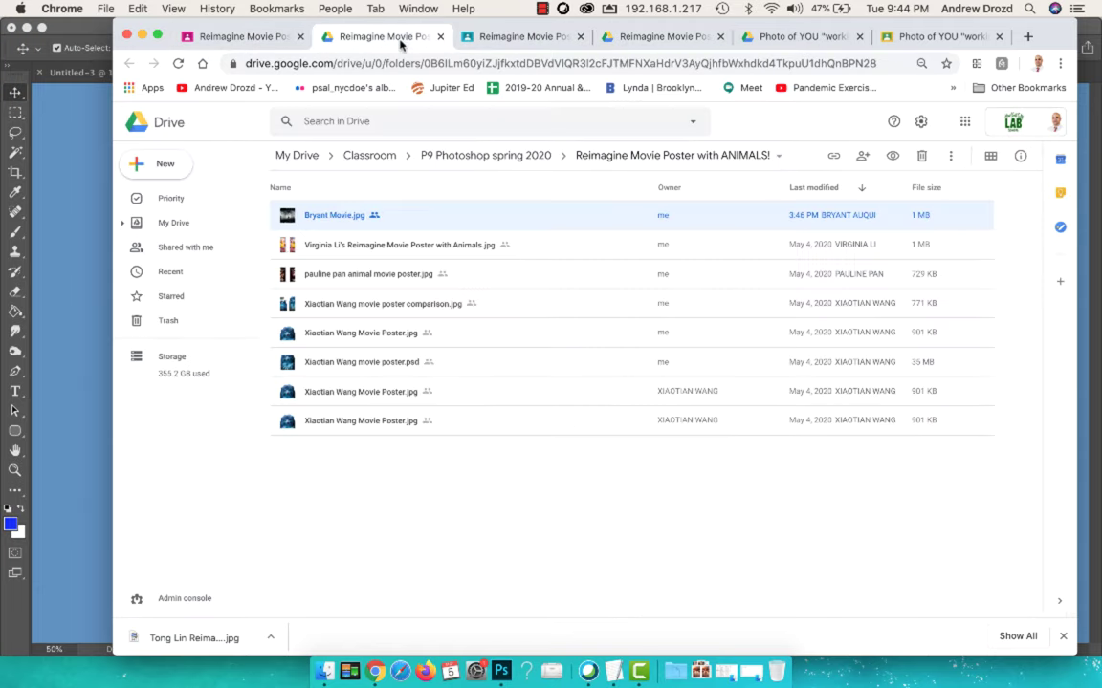
pyautogui.doubleClick(405, 212)
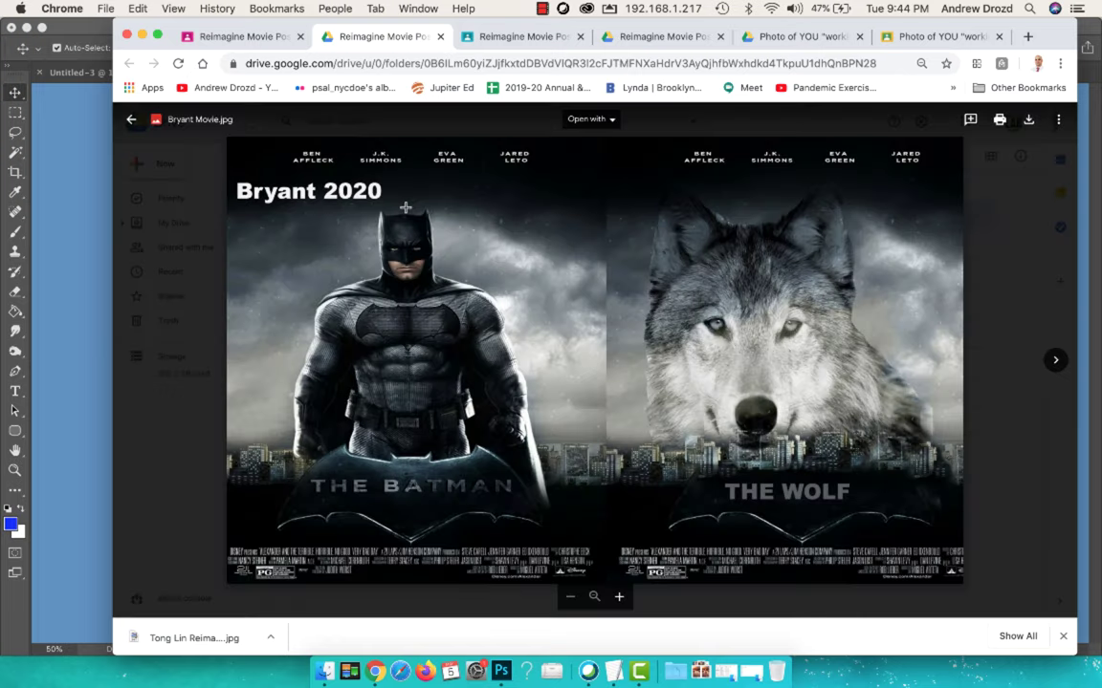
pyautogui.click(158, 34)
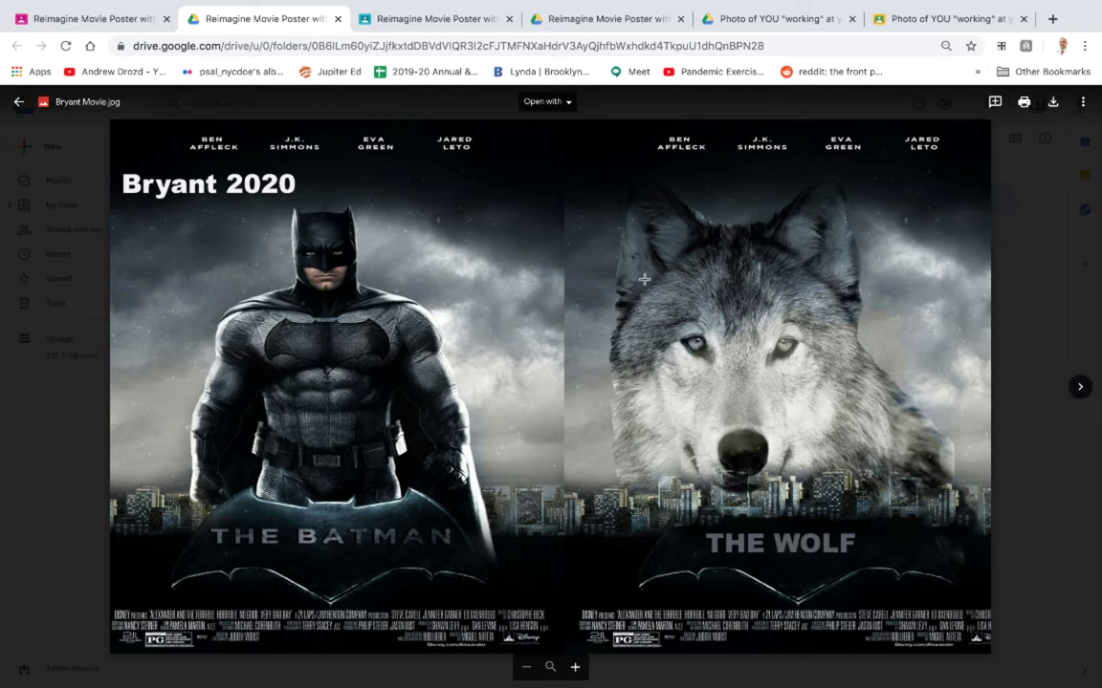
# Advance to the Mongooficent comparison, zoom into the mongoose's face, then fit both posters.
pyautogui.click(1081, 386)
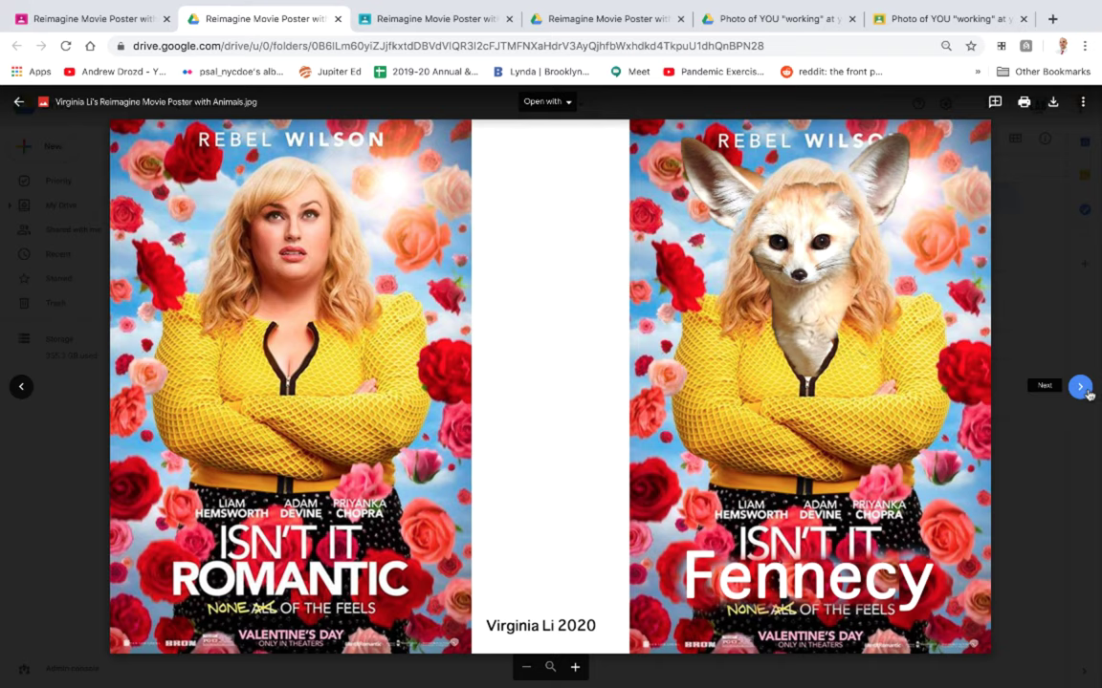
pyautogui.click(1080, 388)
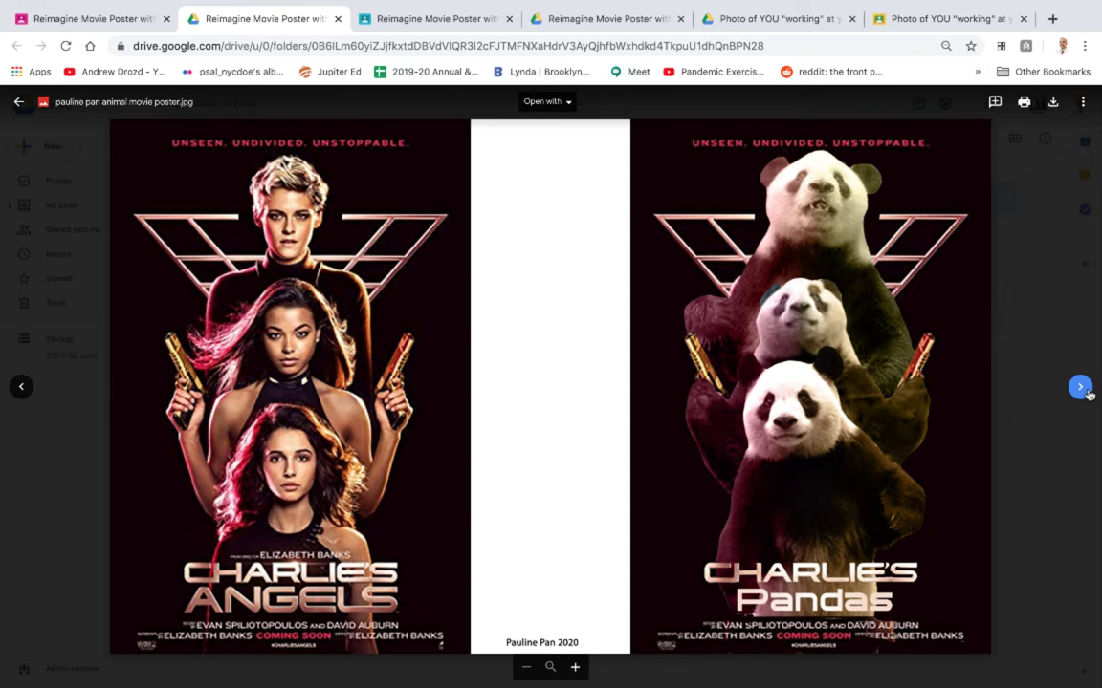
pyautogui.click(1088, 394)
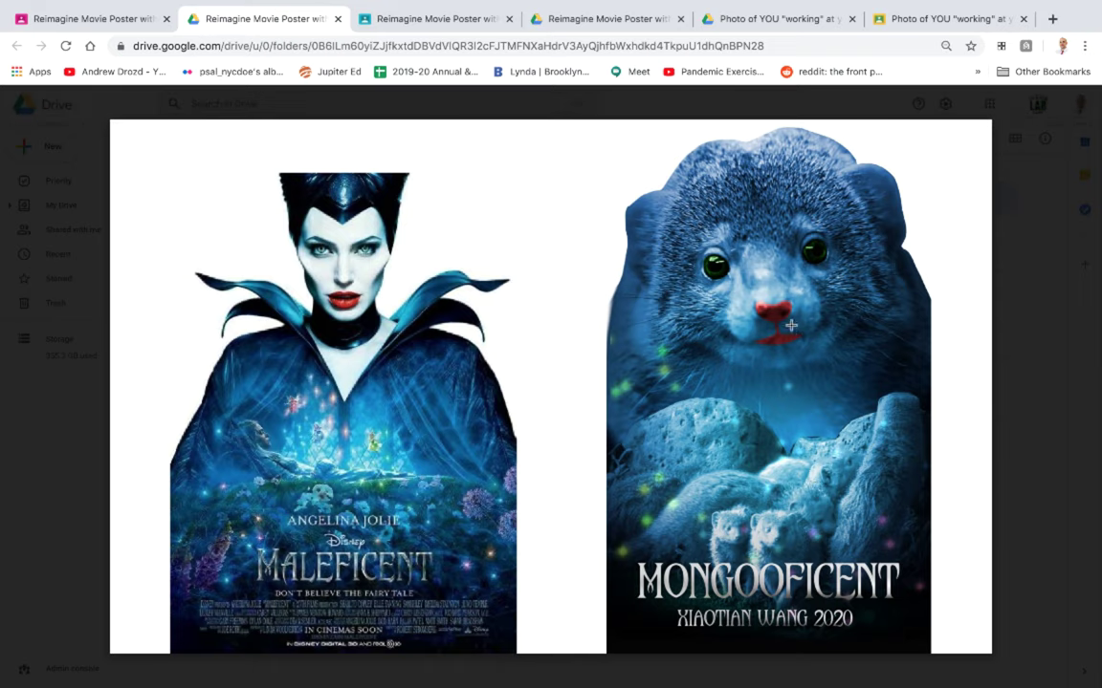
pyautogui.click(792, 322)
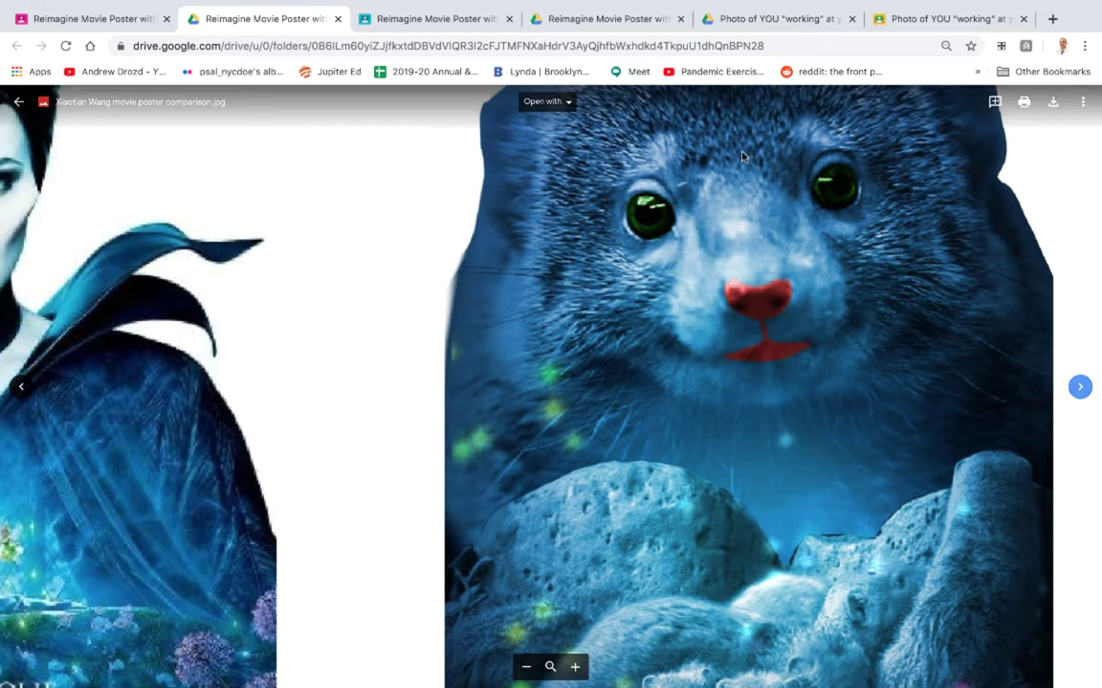
pyautogui.click(667, 136)
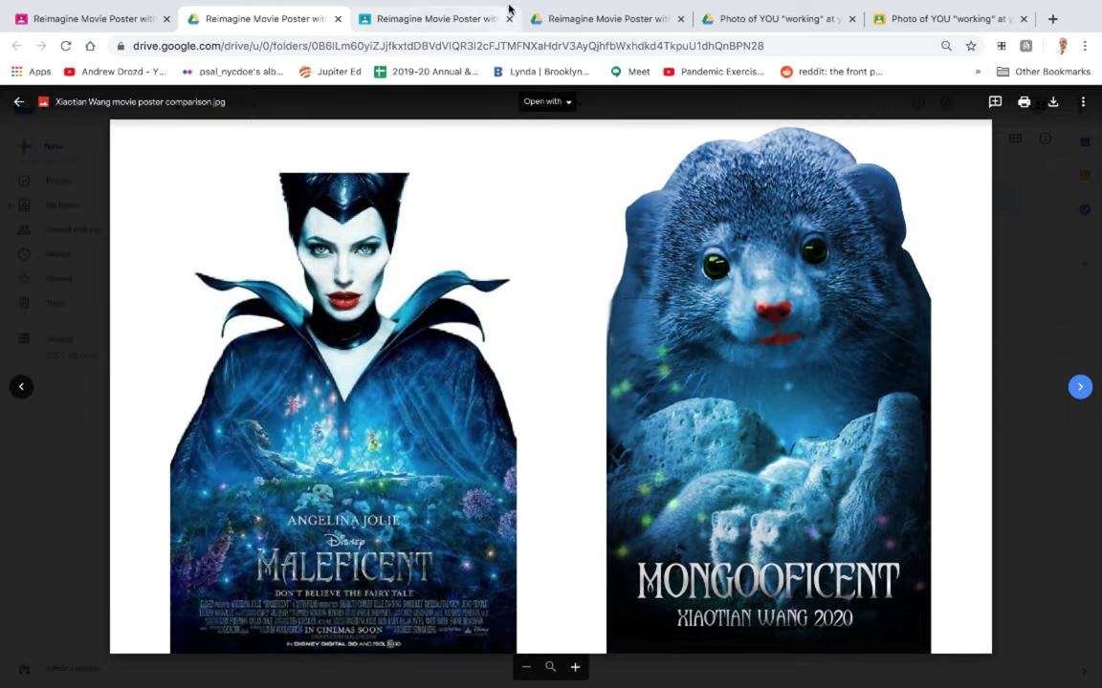
# Reopen the dog-on-red-carpet poster comparison from the Drive folder and zoom around it.
pyautogui.click(446, 18)
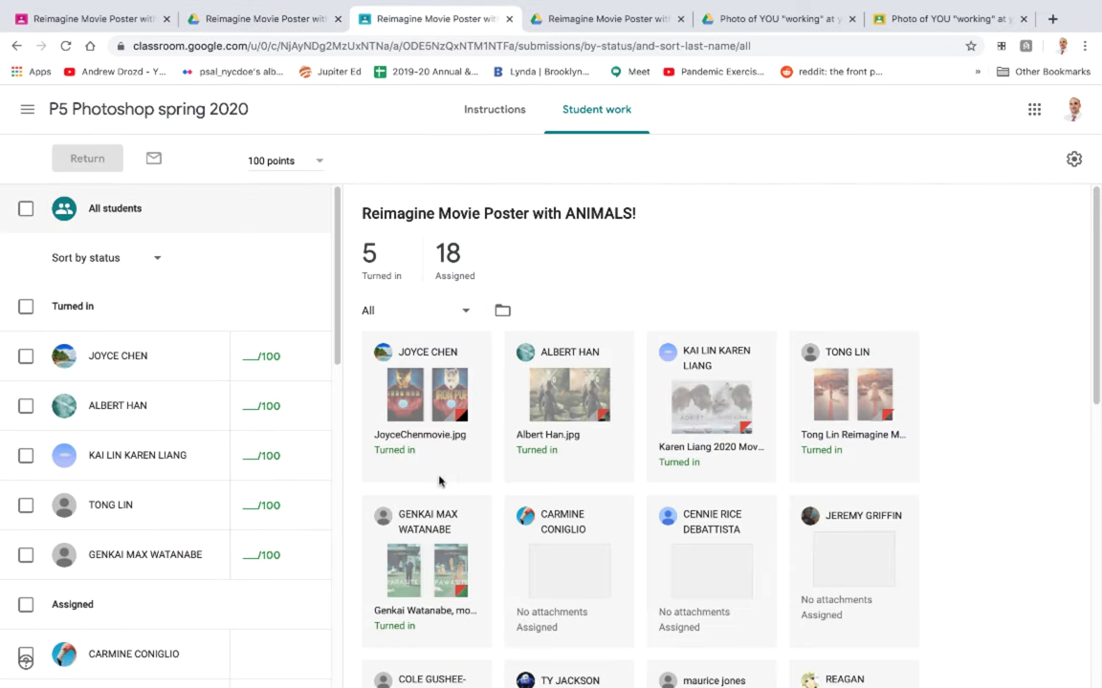
pyautogui.click(588, 18)
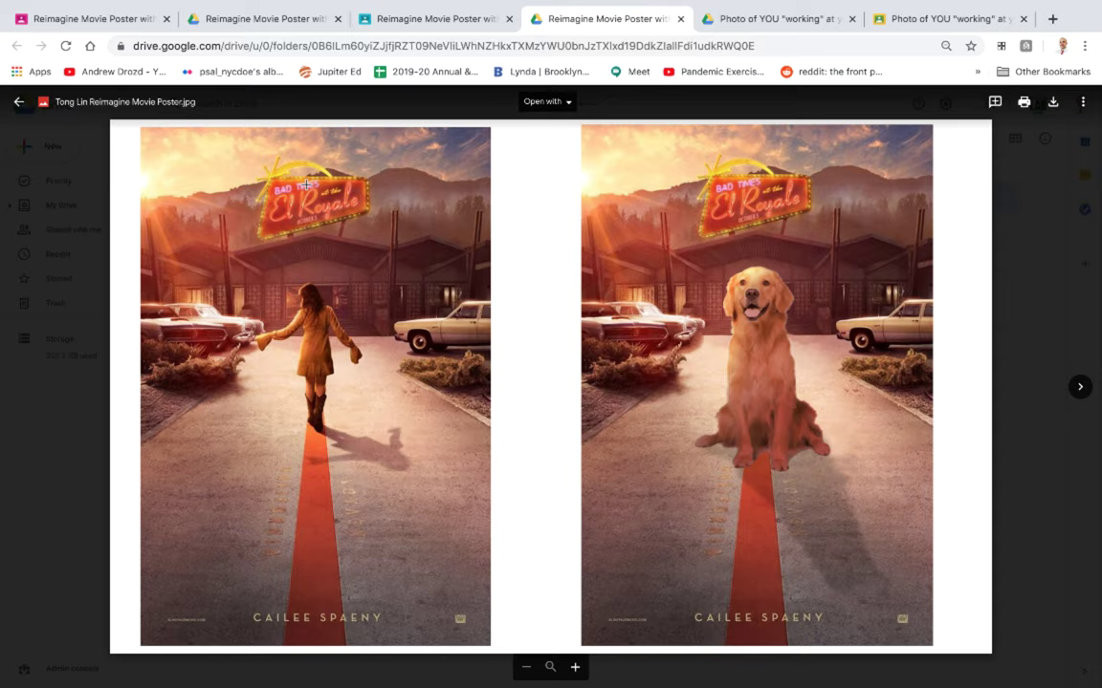
pyautogui.click(18, 101)
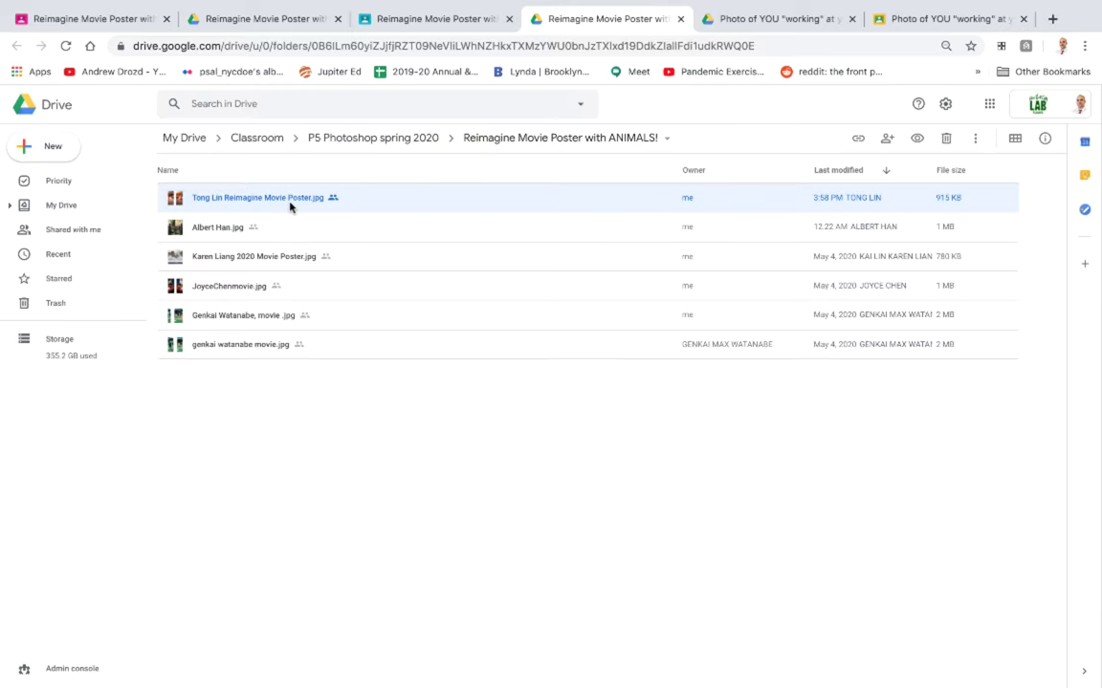
pyautogui.doubleClick(292, 205)
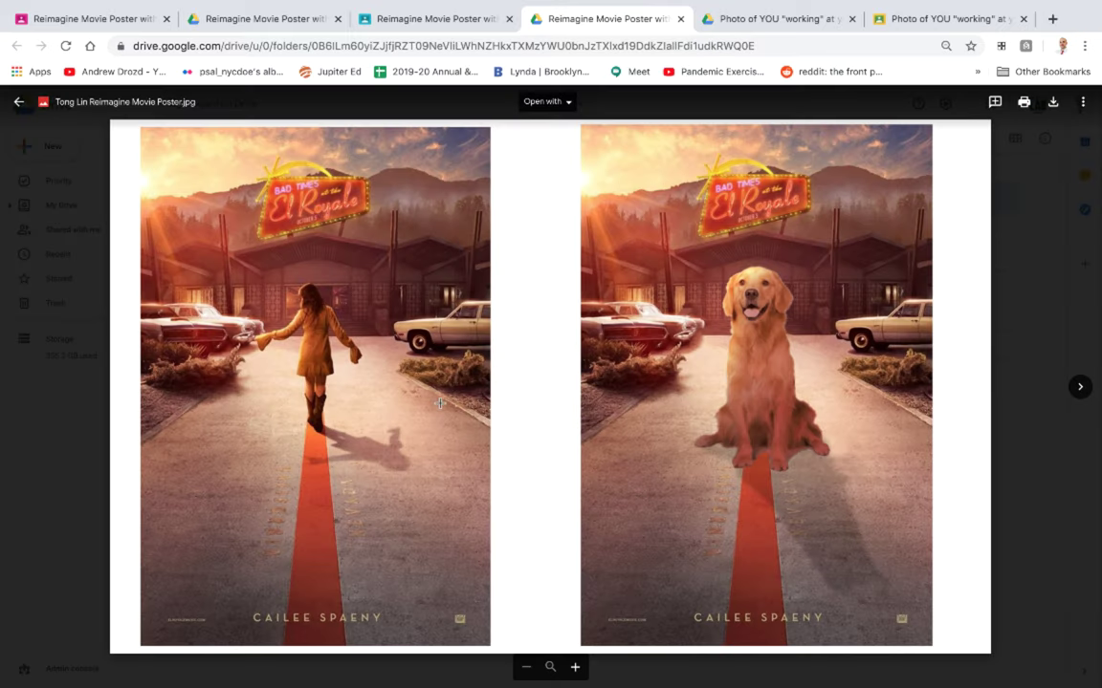
pyautogui.scroll(5, 285, 328)
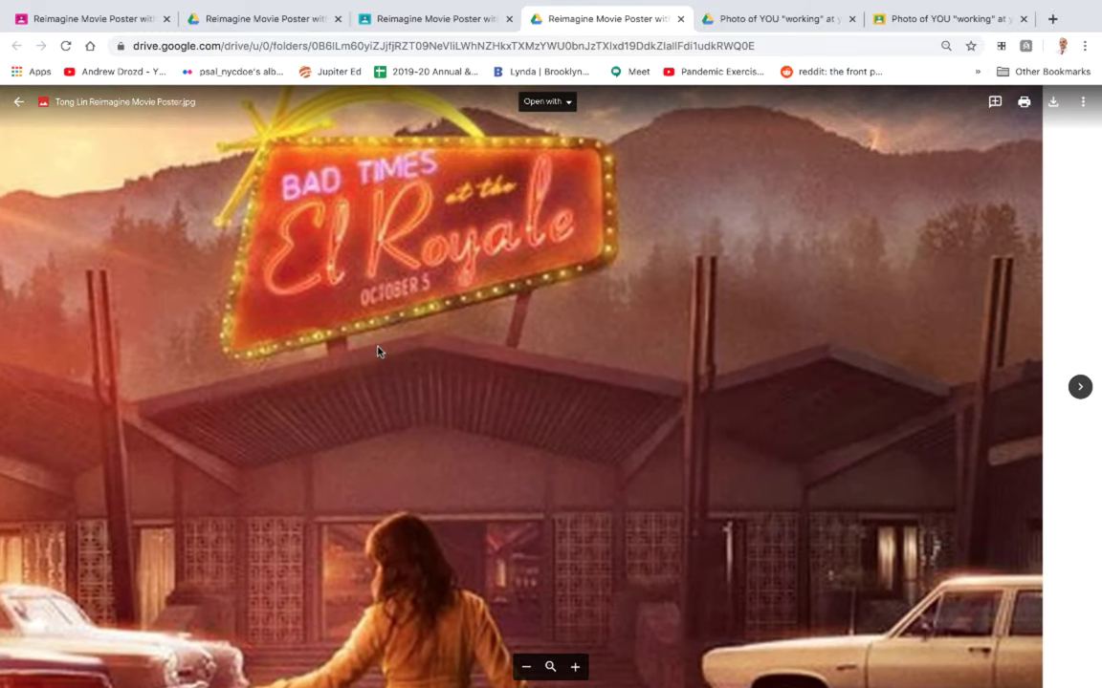
pyautogui.scroll(-5, 386, 364)
pyautogui.hscroll(3, 450, 423)
pyautogui.scroll(-2, 352, 231)
pyautogui.hscroll(2, 352, 230)
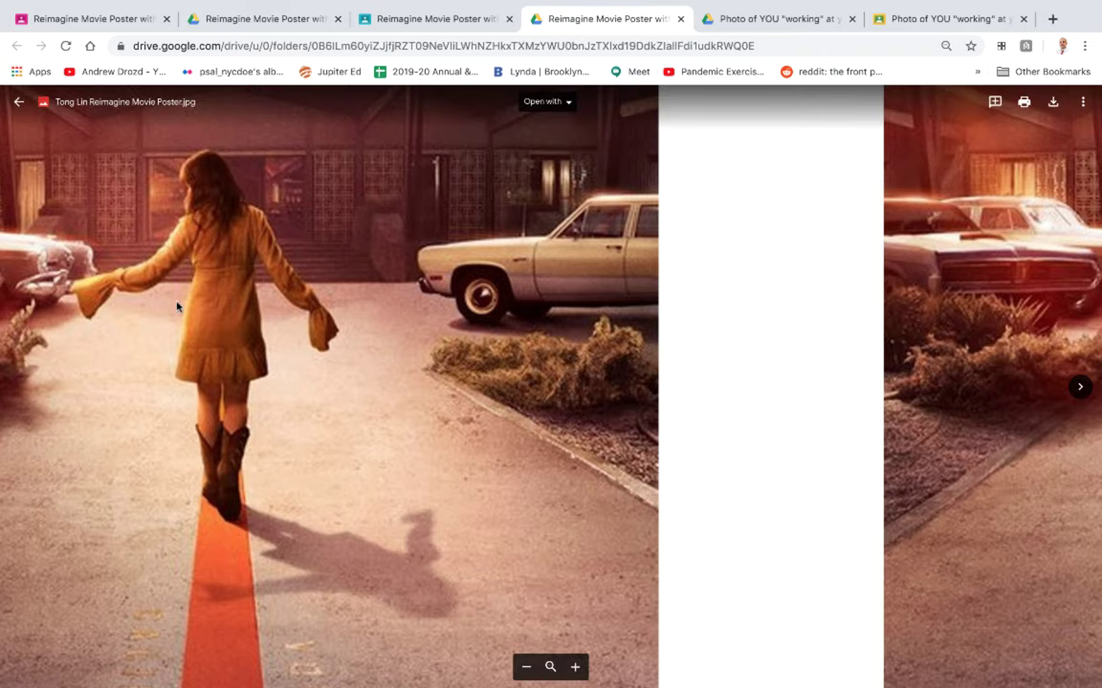
pyautogui.hscroll(5, 652, 519)
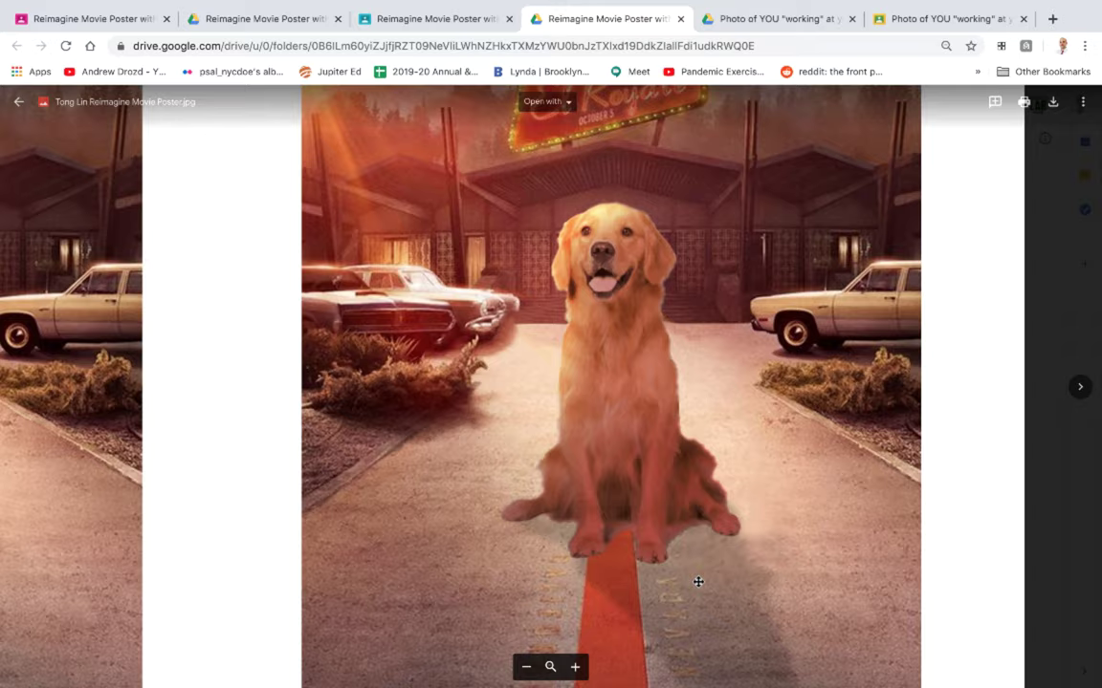
pyautogui.scroll(-3, 676, 411)
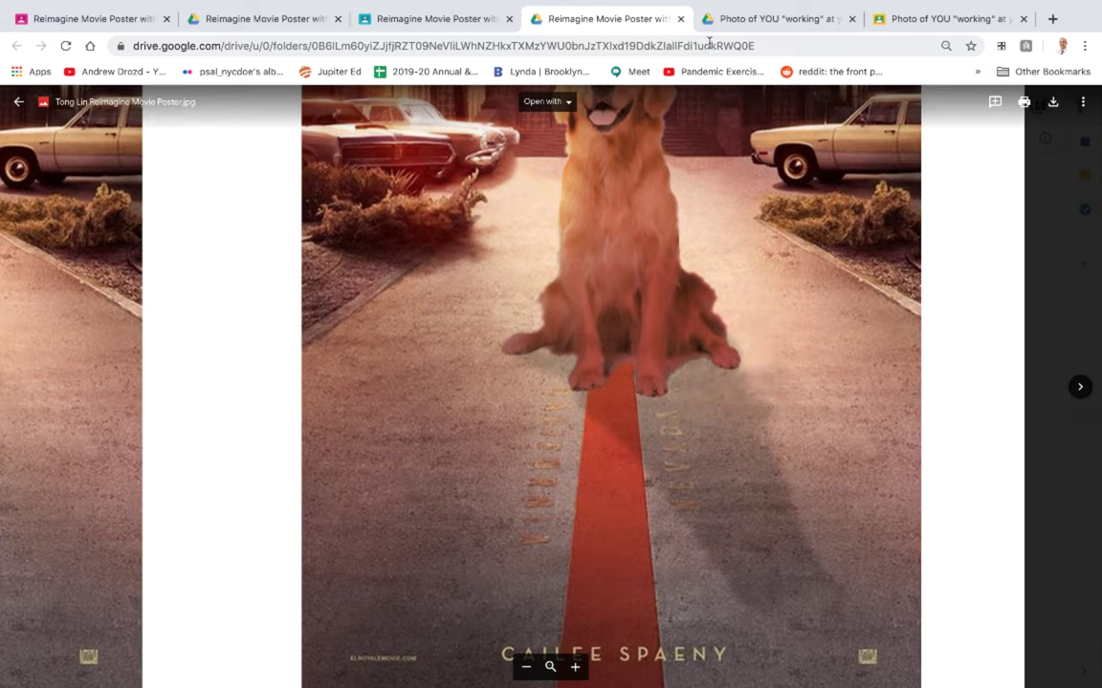
pyautogui.scroll(-1, 643, 521)
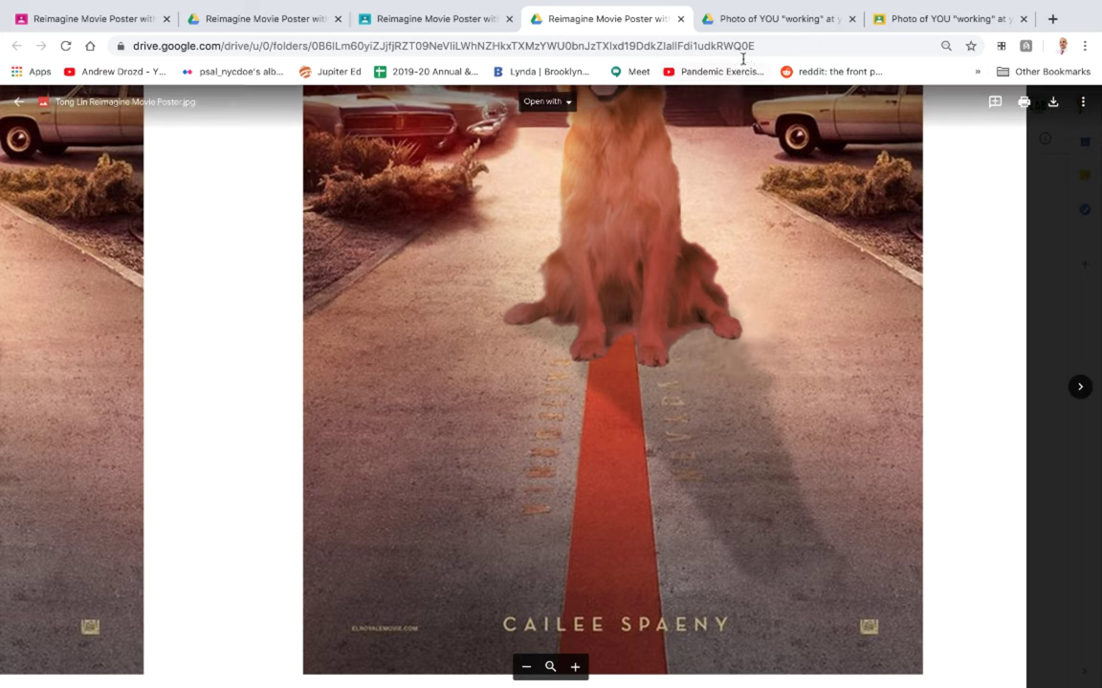
# Advance through the submissions, past Iron Pup, to the Parasite versus Pawasite comparison.
pyautogui.click(1079, 388)
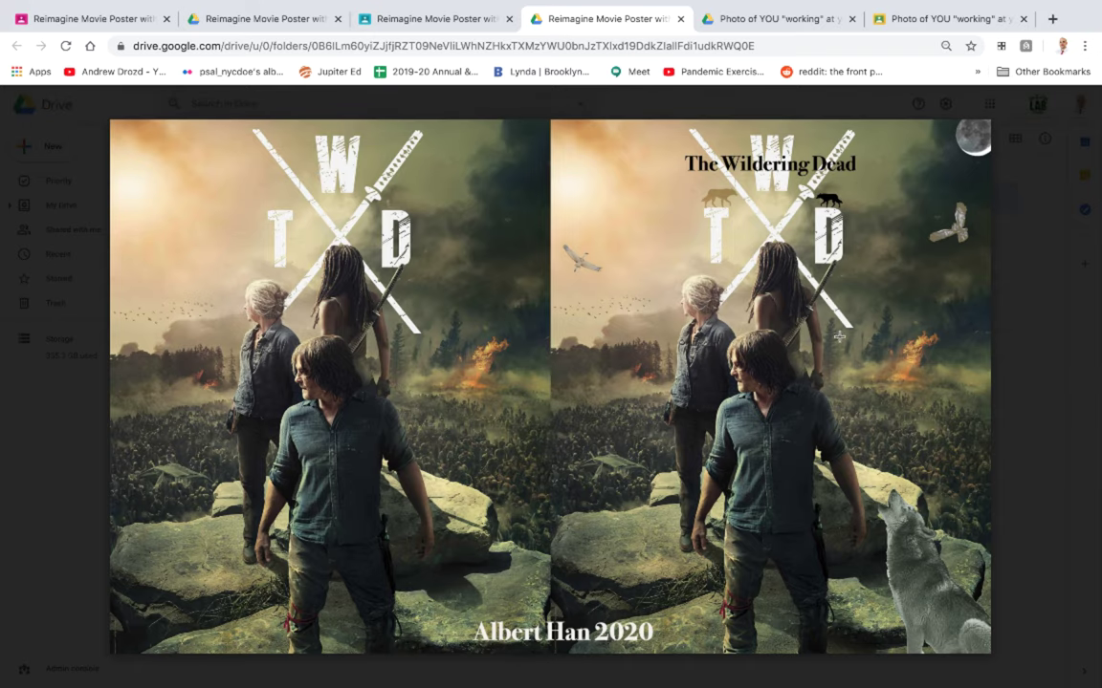
pyautogui.click(1079, 388)
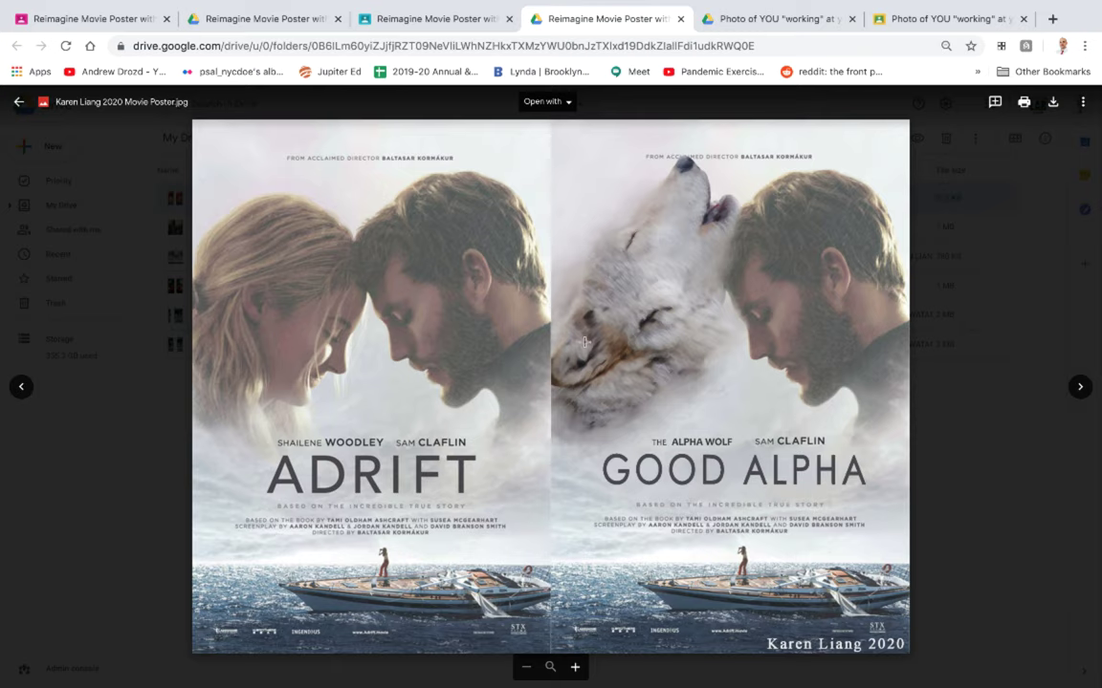
pyautogui.click(1079, 386)
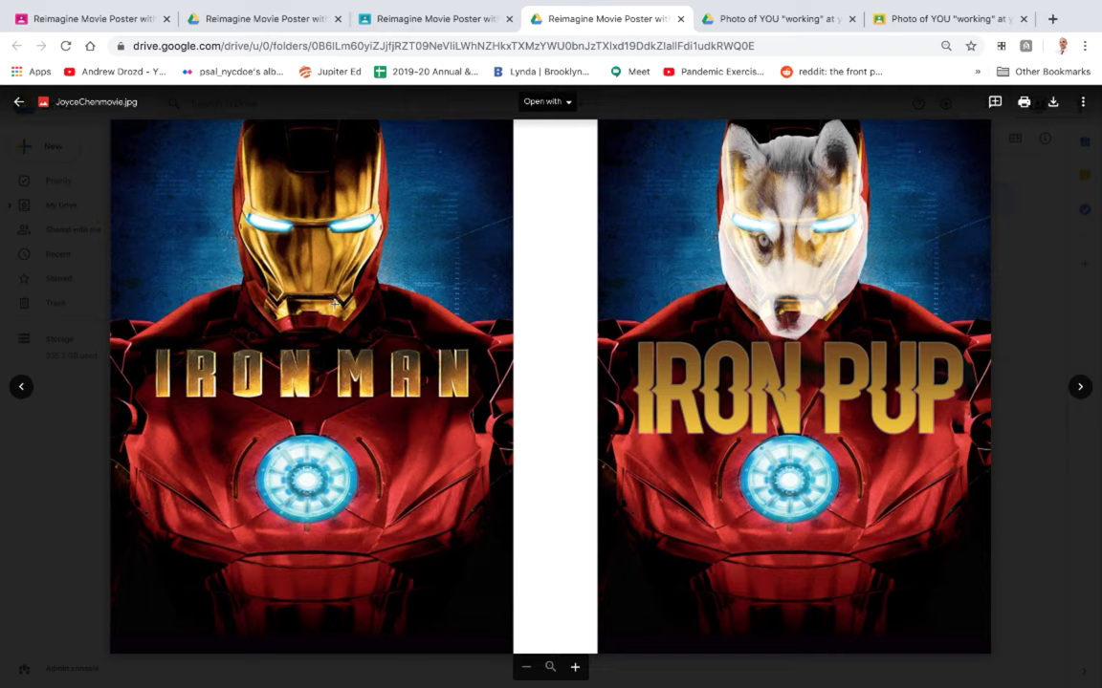
pyautogui.scroll(2, 679, 325)
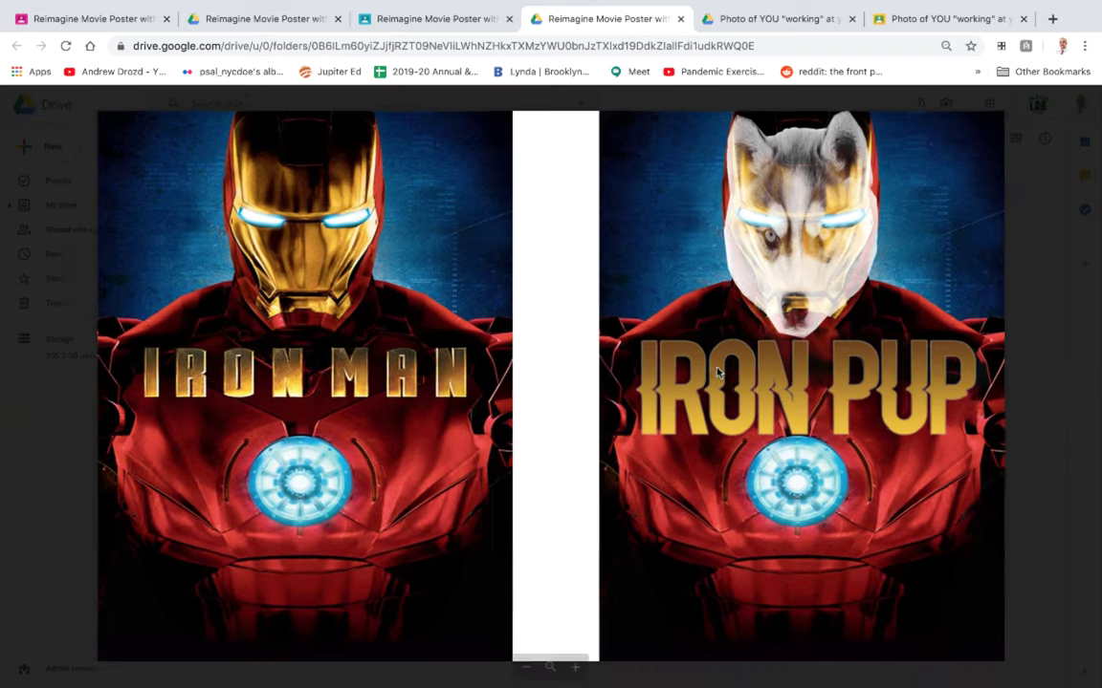
pyautogui.scroll(5, 689, 355)
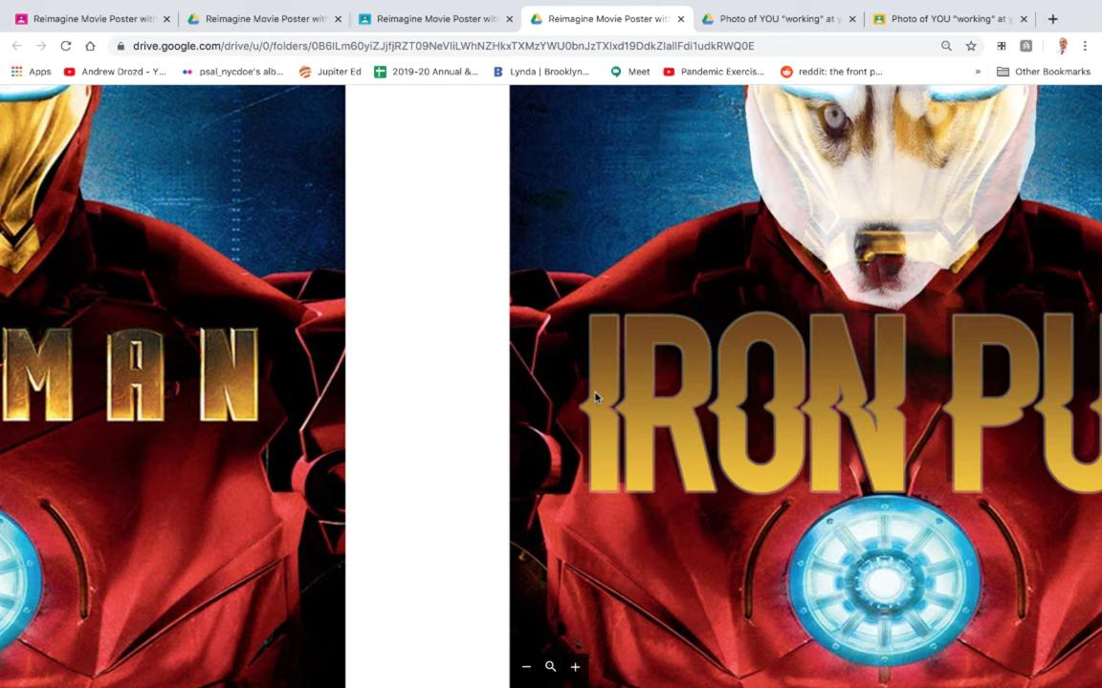
pyautogui.scroll(-7, 758, 332)
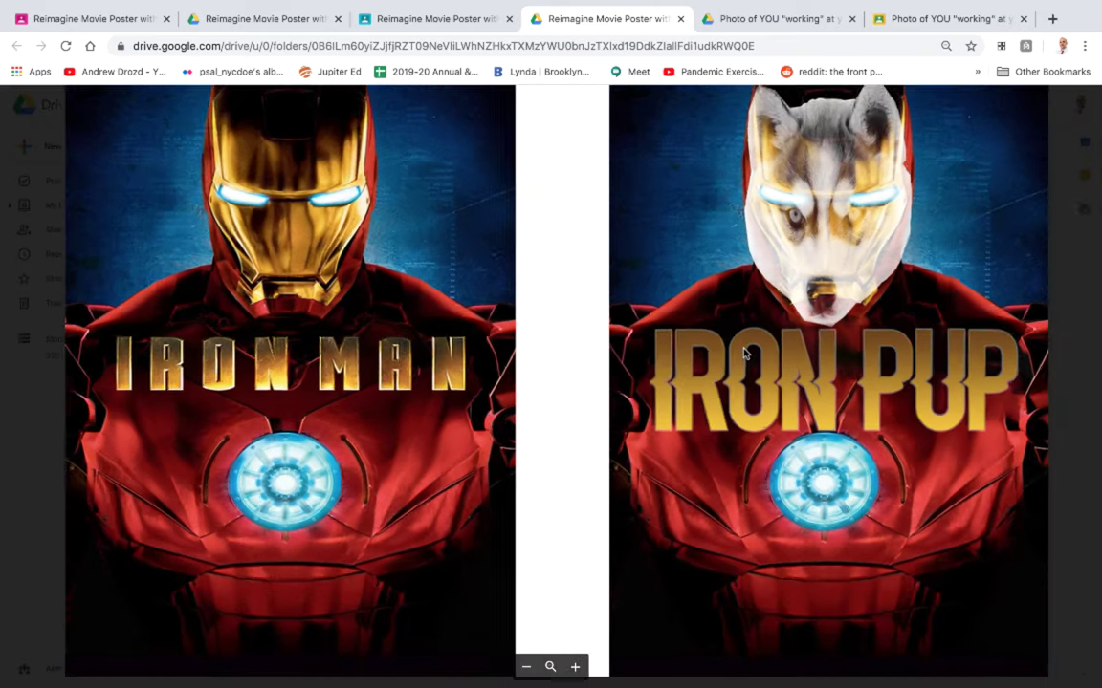
pyautogui.click(1079, 387)
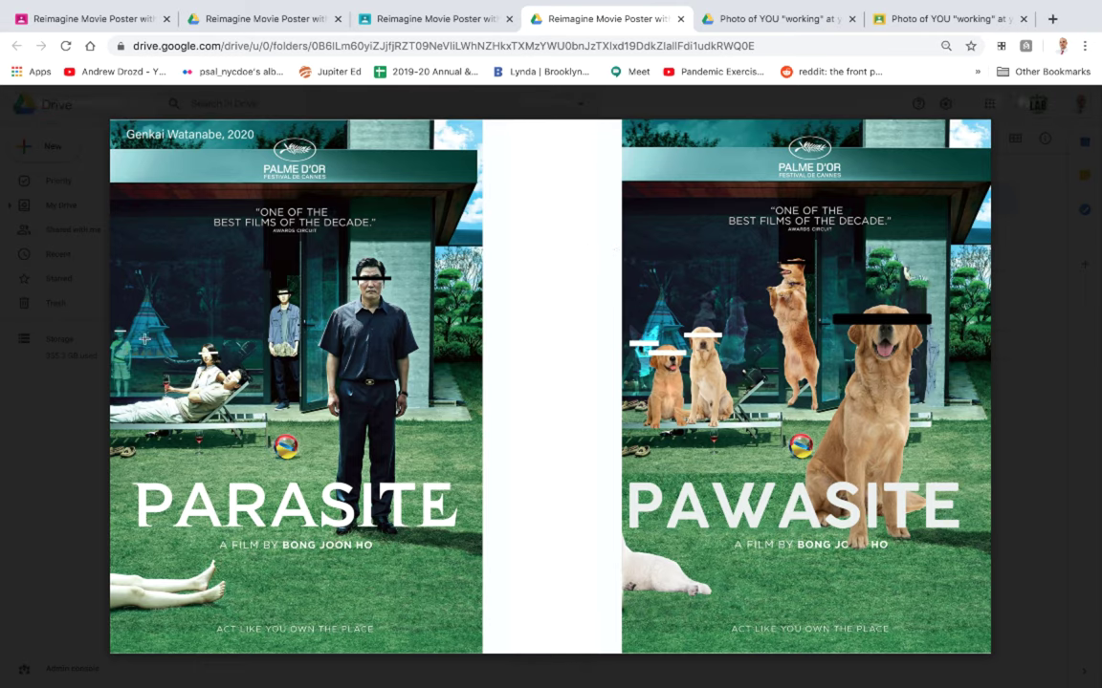
# Zoom and pan across the first Pawasite comparison, then move to the white-dog version.
pyautogui.scroll(5, 321, 440)
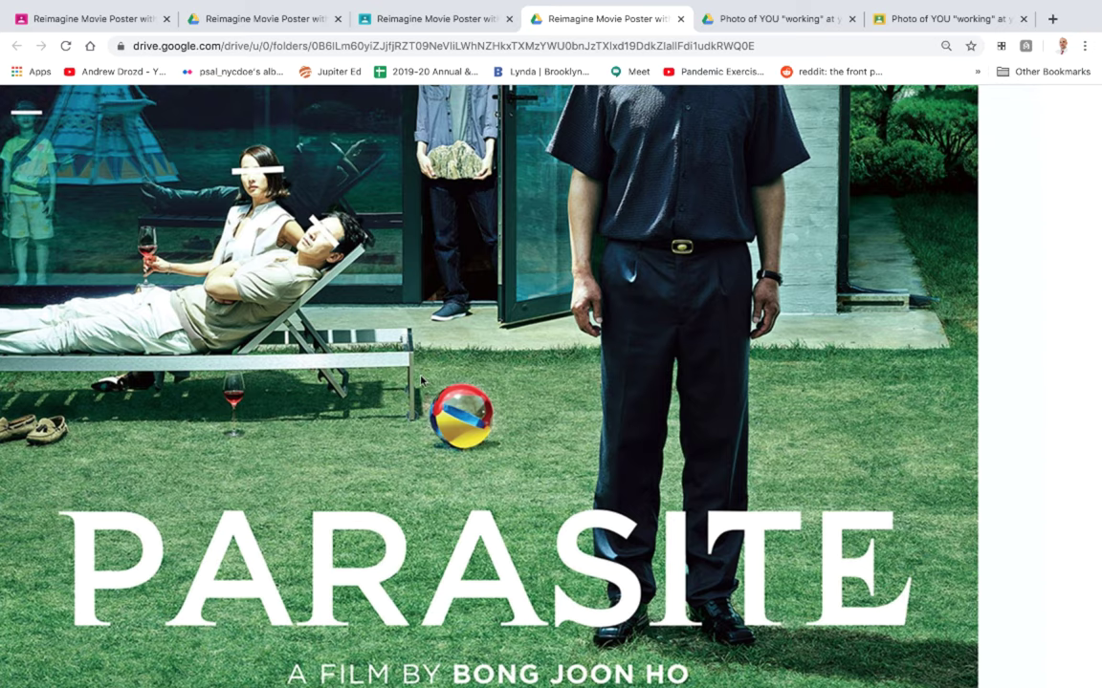
pyautogui.scroll(-5, 499, 409)
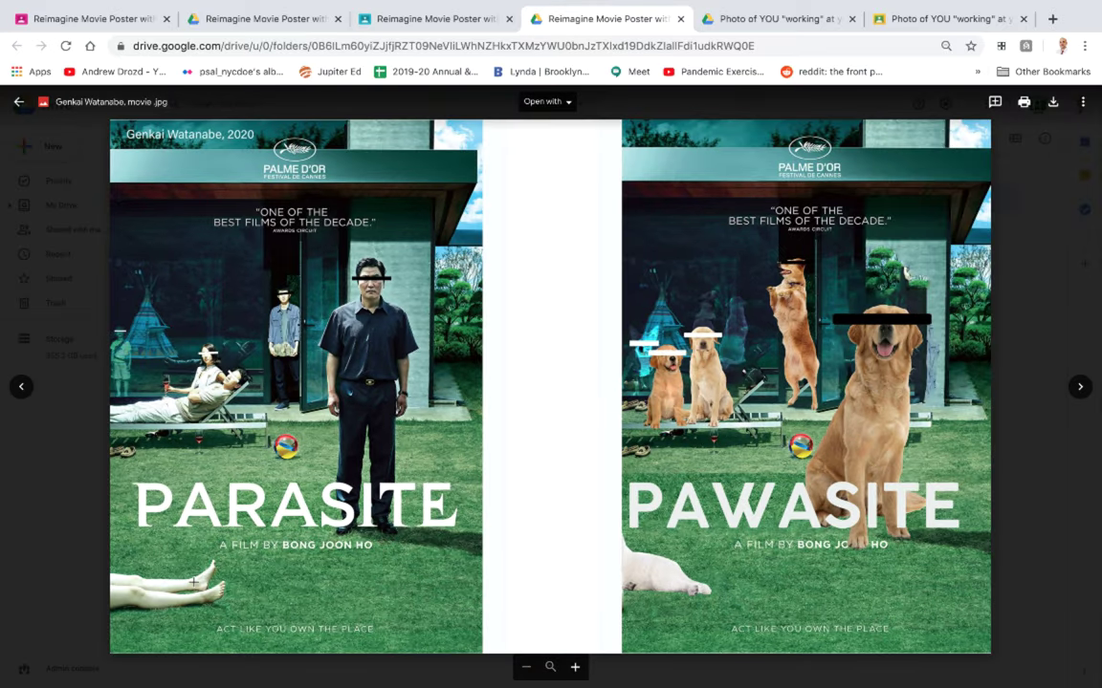
pyautogui.scroll(5, 388, 465)
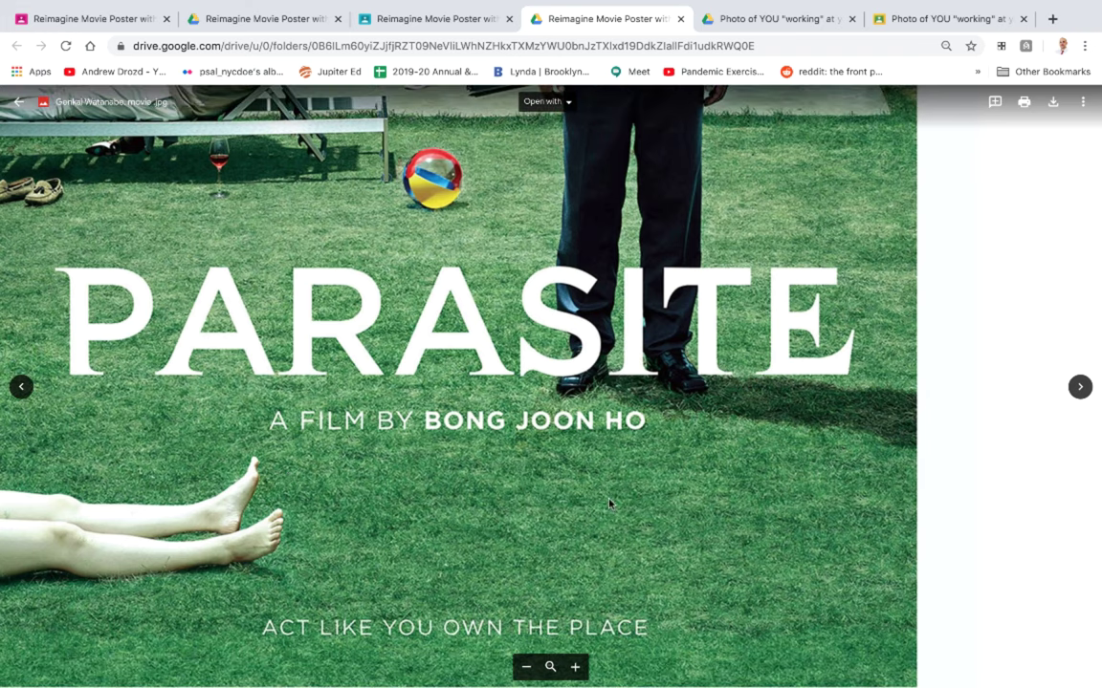
pyautogui.moveTo(841, 487); pyautogui.dragTo(280, 485)
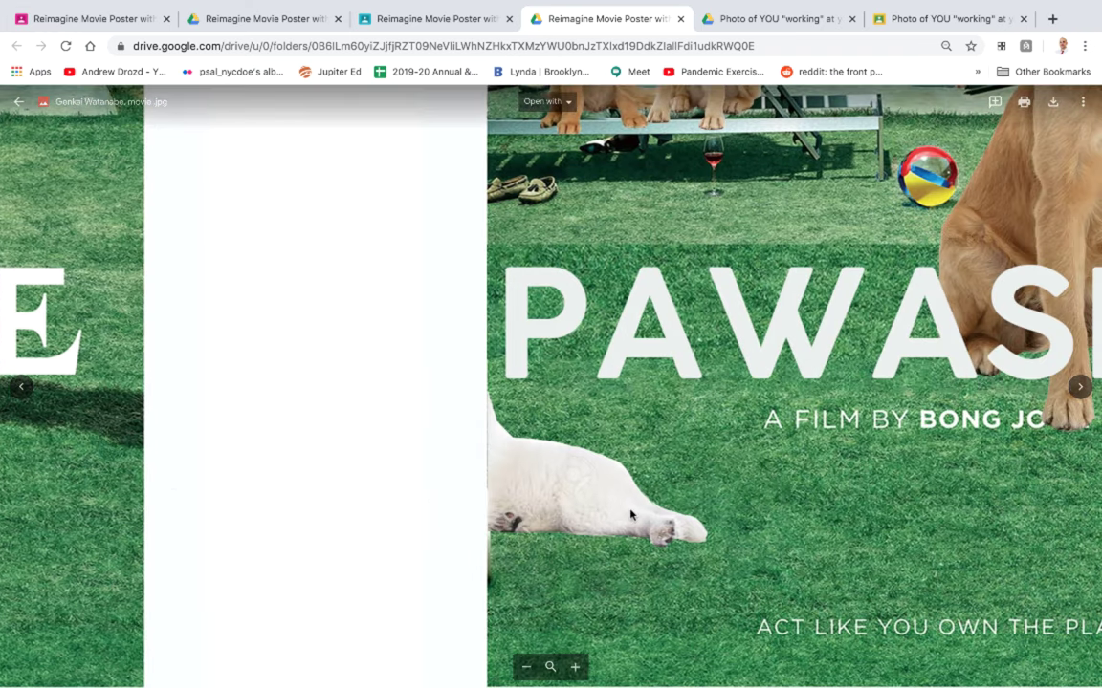
pyautogui.scroll(-2, 724, 417)
pyautogui.scroll(-1, 698, 409)
pyautogui.scroll(-1, 670, 397)
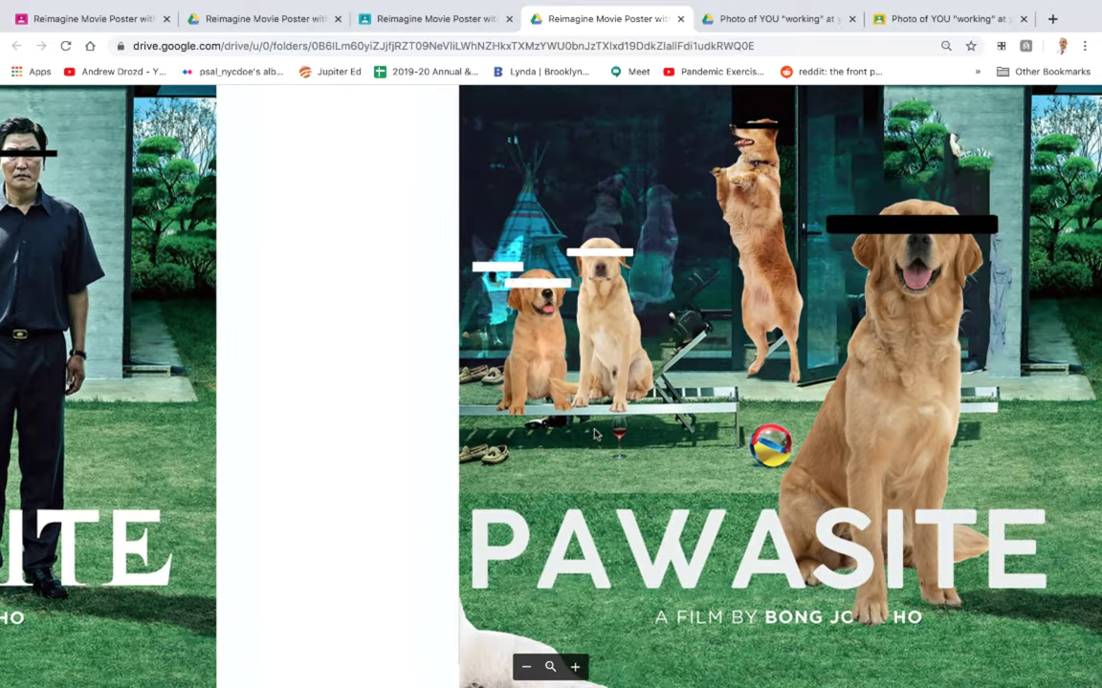
pyautogui.scroll(-1, 626, 381)
pyautogui.scroll(-2, 626, 382)
pyautogui.scroll(-3, 553, 318)
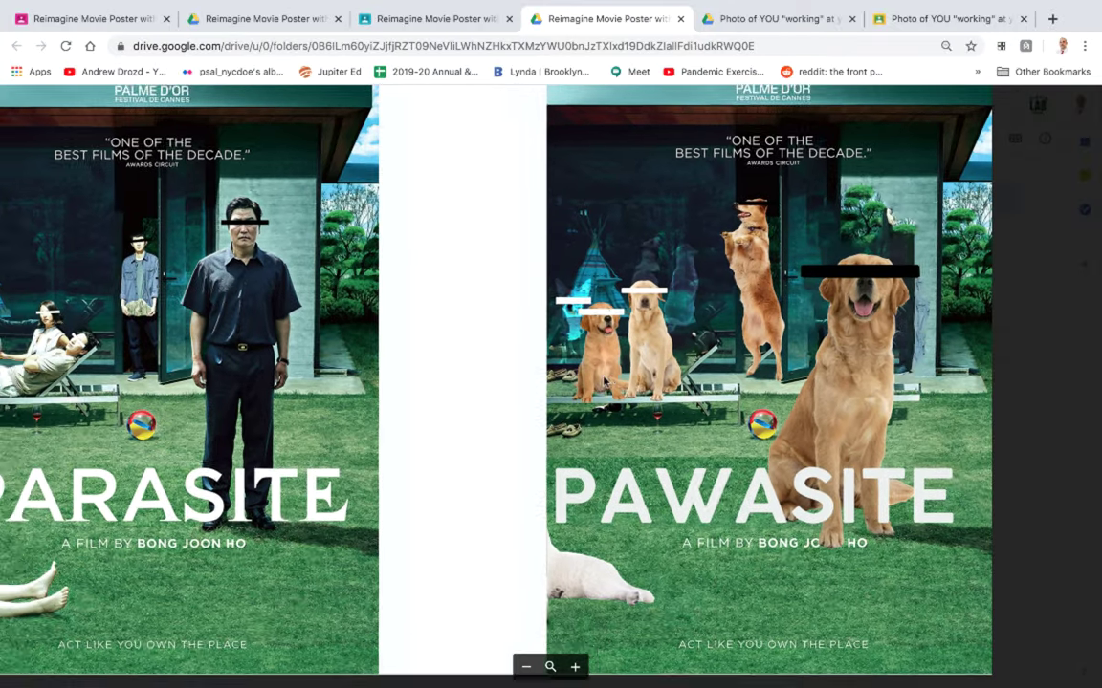
pyautogui.click(1079, 398)
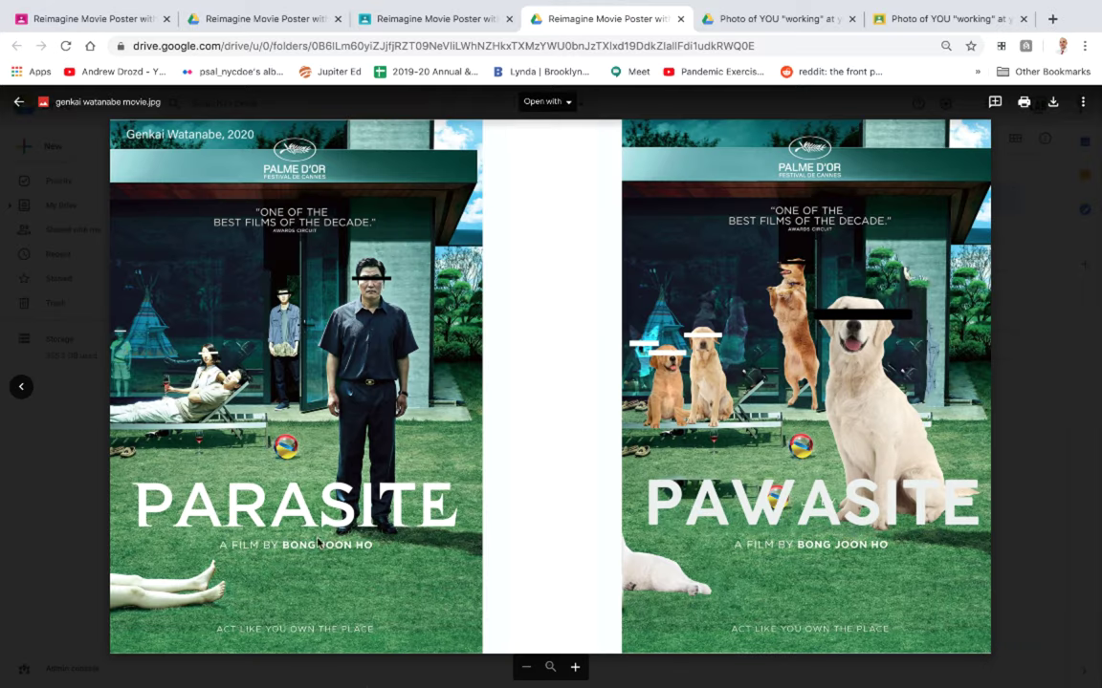
# Switch to Photoshop and bring up the untitled Parasite poster document.
pyautogui.click(546, 650)
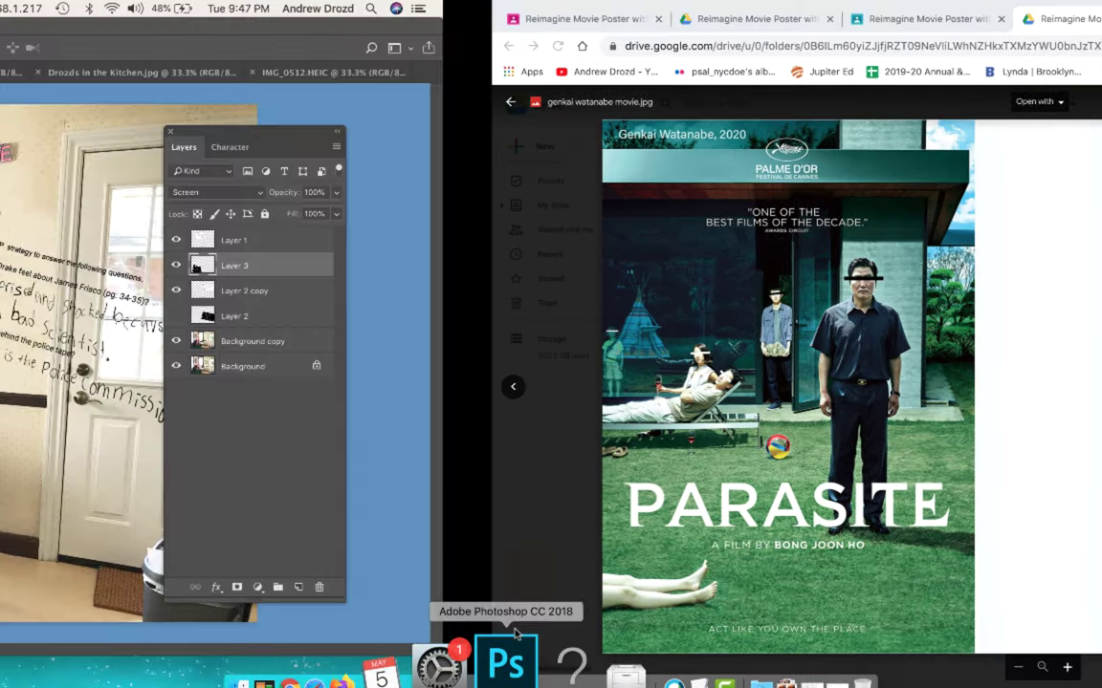
pyautogui.click(546, 74)
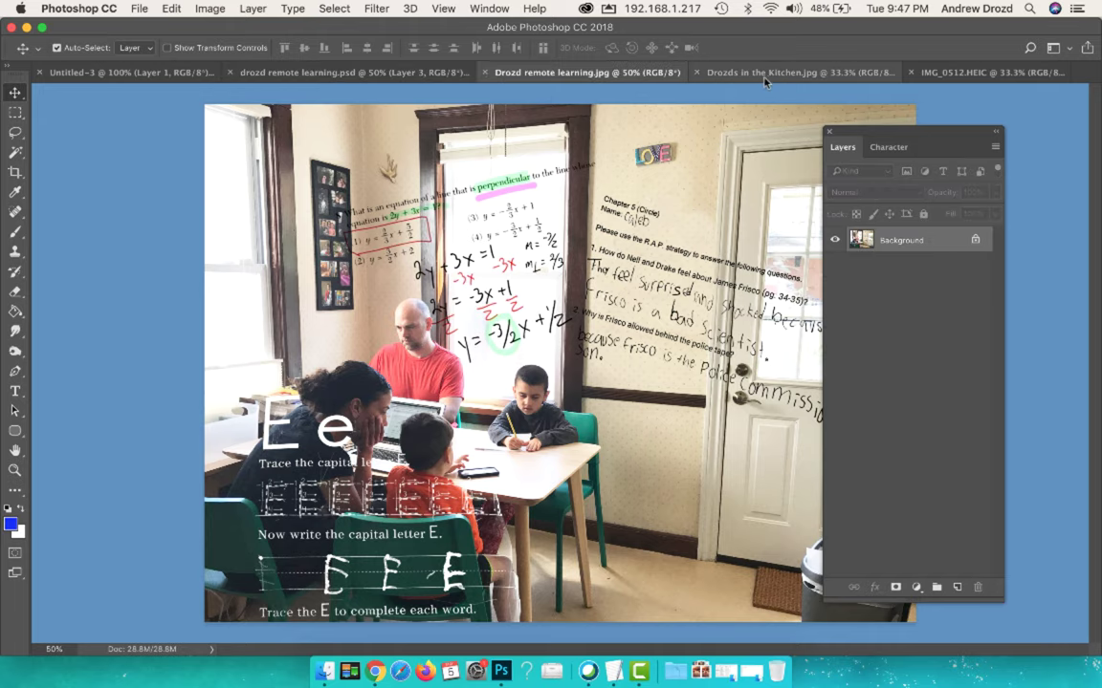
pyautogui.click(708, 72)
pyautogui.click(933, 74)
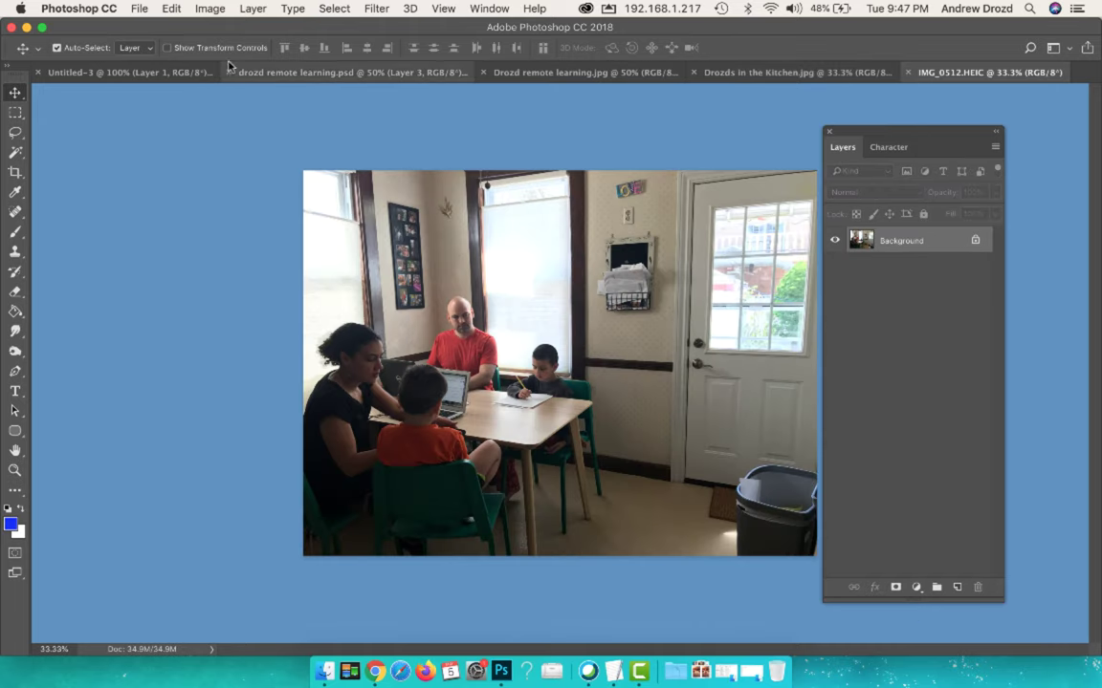
pyautogui.click(139, 72)
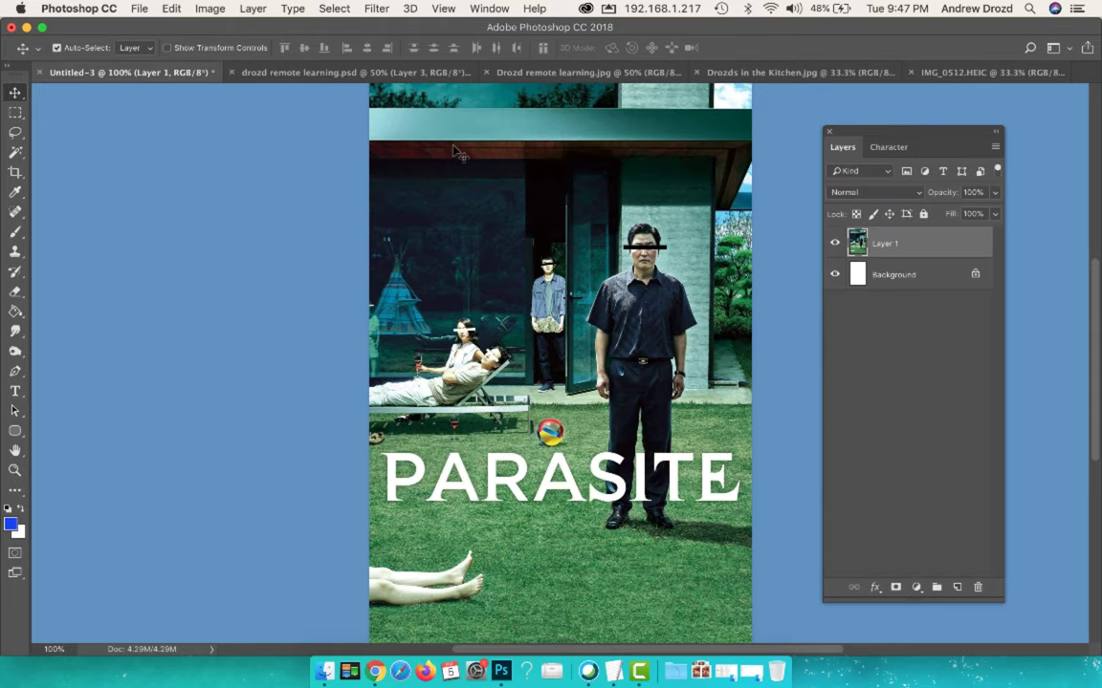
# Zoom in on the legs in the grass, duplicate the layer, and lasso around them.
pyautogui.press('super+equal')
pyautogui.press('super+equal')
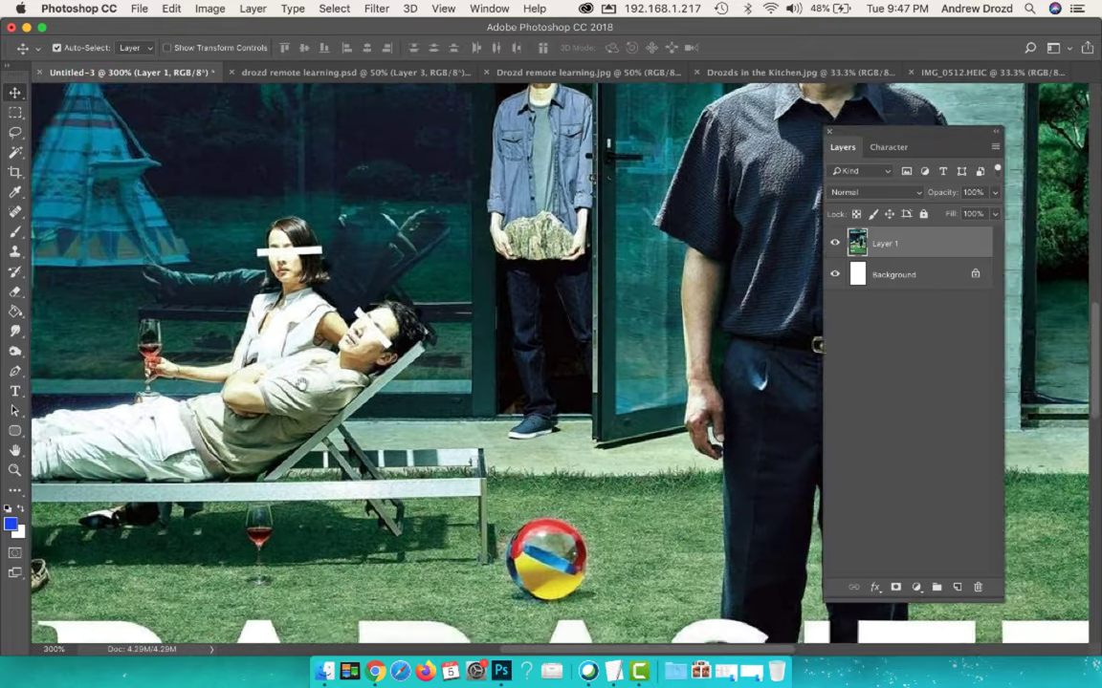
pyautogui.scroll(-15, 407, 130)
pyautogui.hscroll(-5, 408, 130)
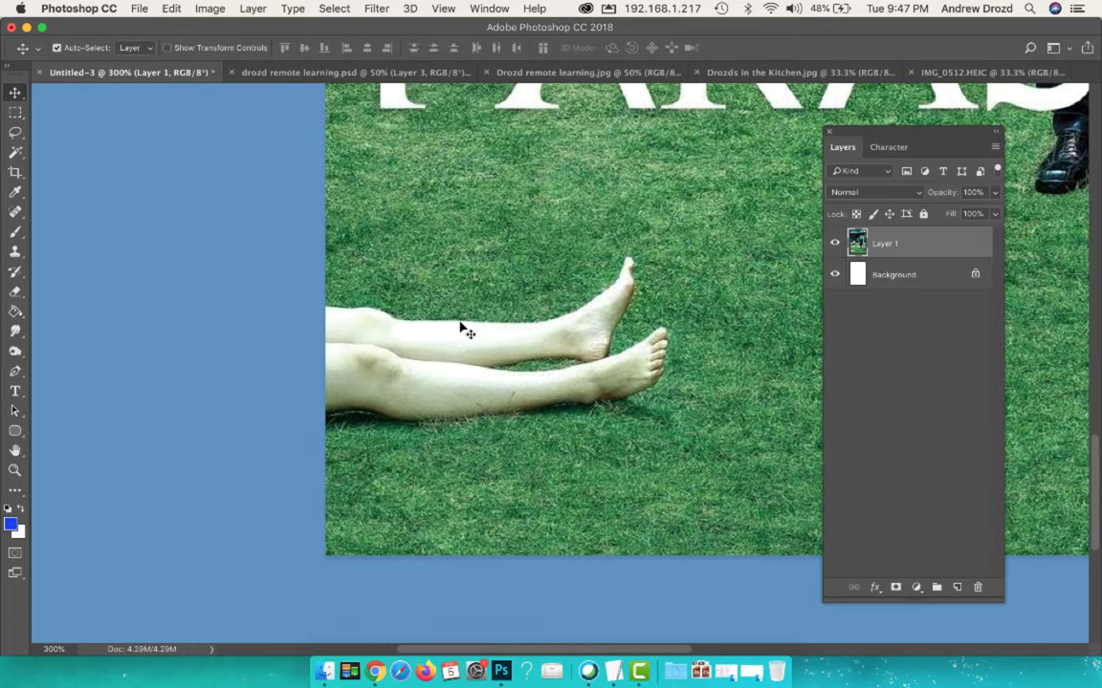
pyautogui.press('super+equal')
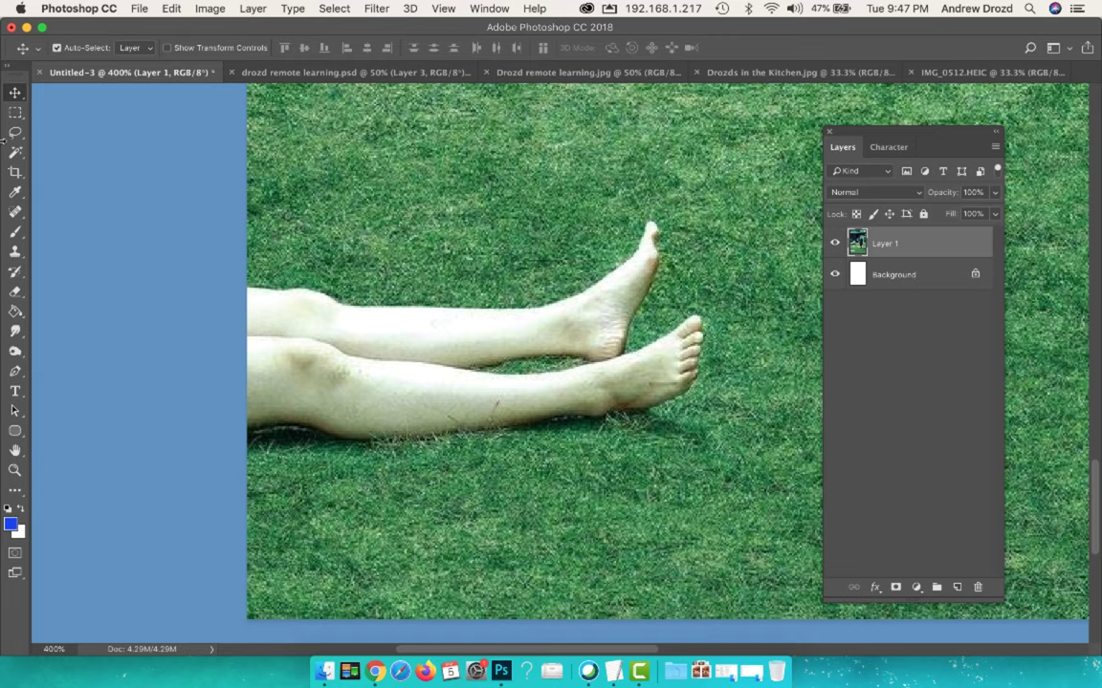
pyautogui.click(12, 138)
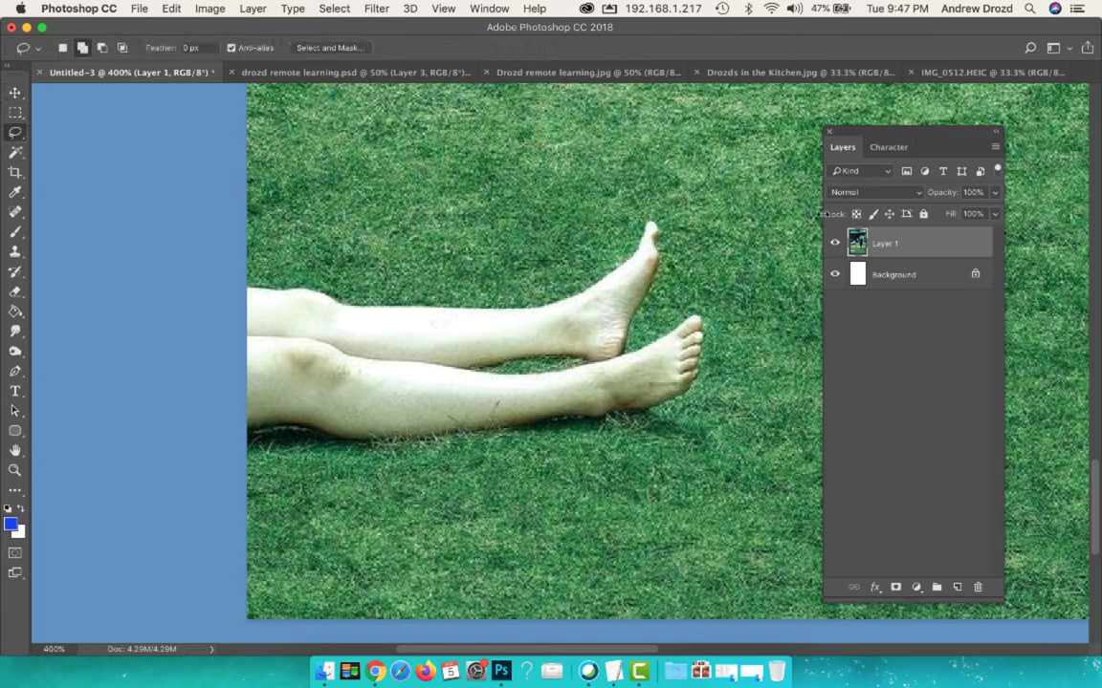
pyautogui.press('super+j')
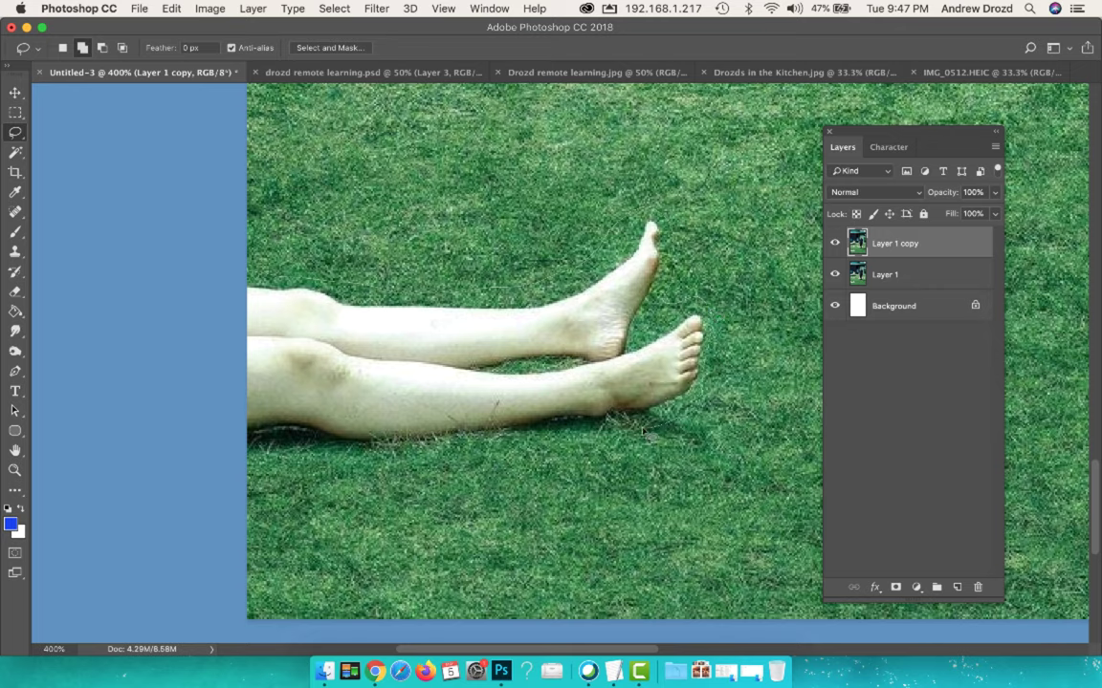
pyautogui.moveTo(343, 463); pyautogui.dragTo(239, 274)
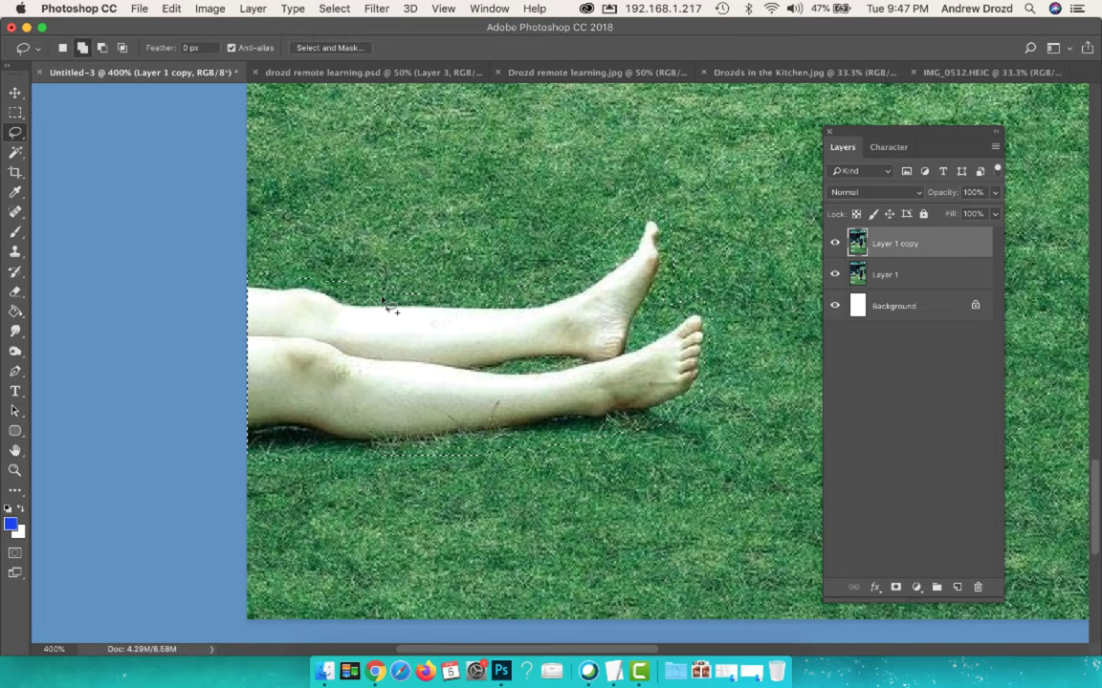
# Content-Aware fill the selected legs on Layer 1 copy, then deselect.
pyautogui.rightClick(464, 344)
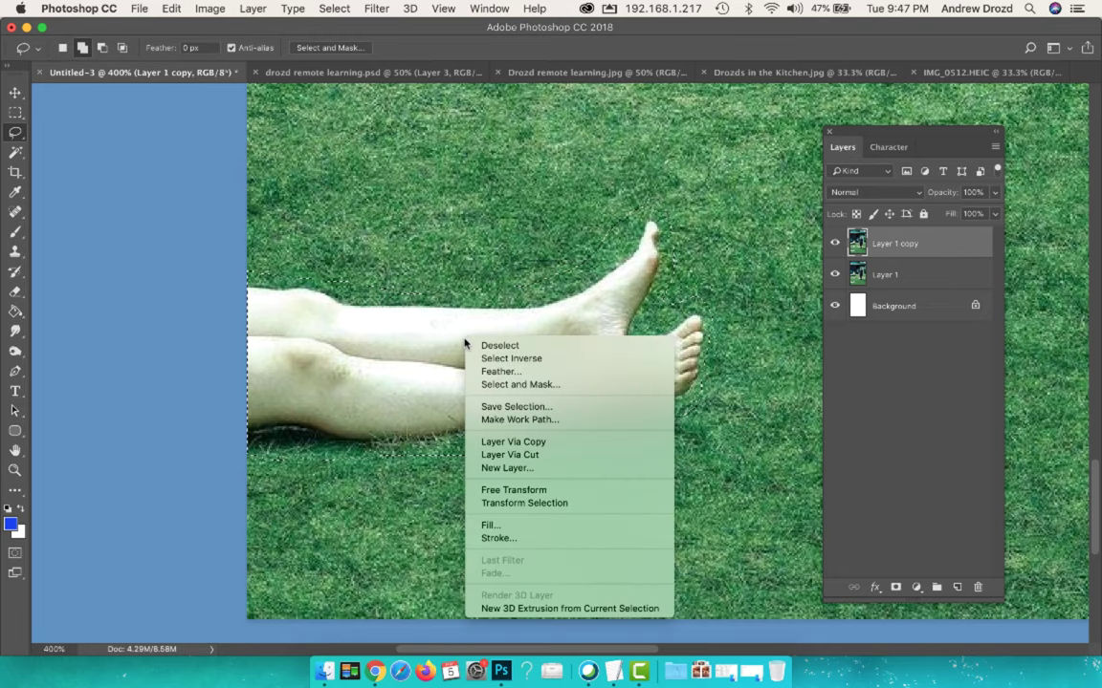
pyautogui.click(571, 536)
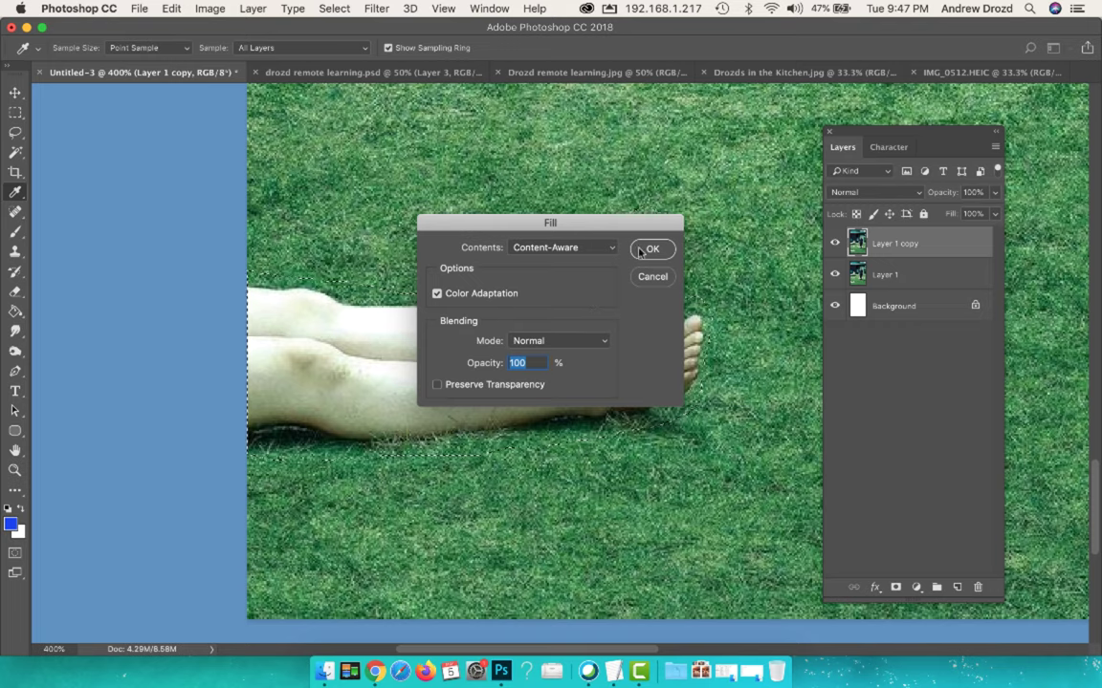
pyautogui.click(602, 251)
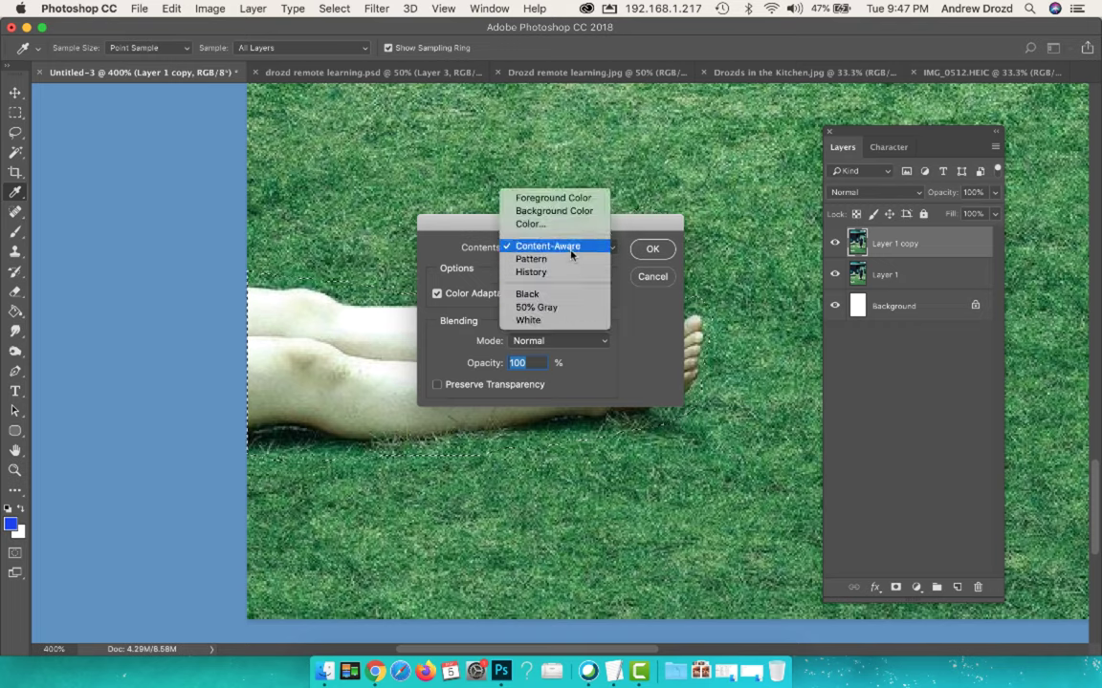
pyautogui.click(606, 246)
pyautogui.click(651, 249)
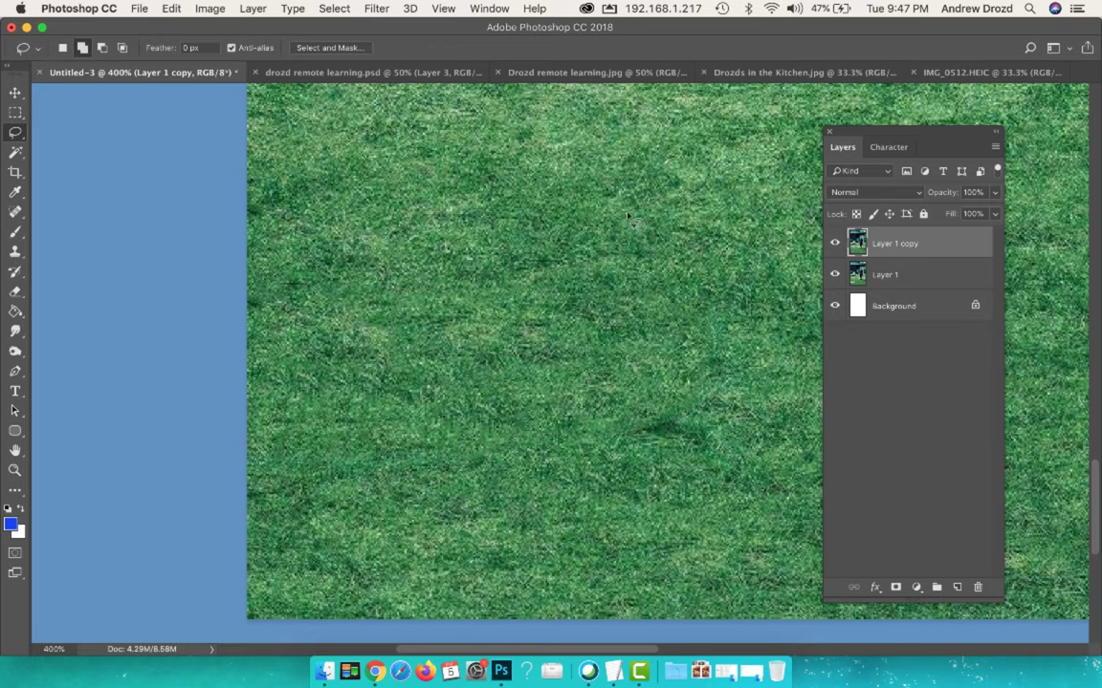
pyautogui.press('super+d')
# Toggle Layer 1 copy's visibility to compare the grass with the original legs.
pyautogui.moveTo(666, 210); pyautogui.dragTo(588, 266)
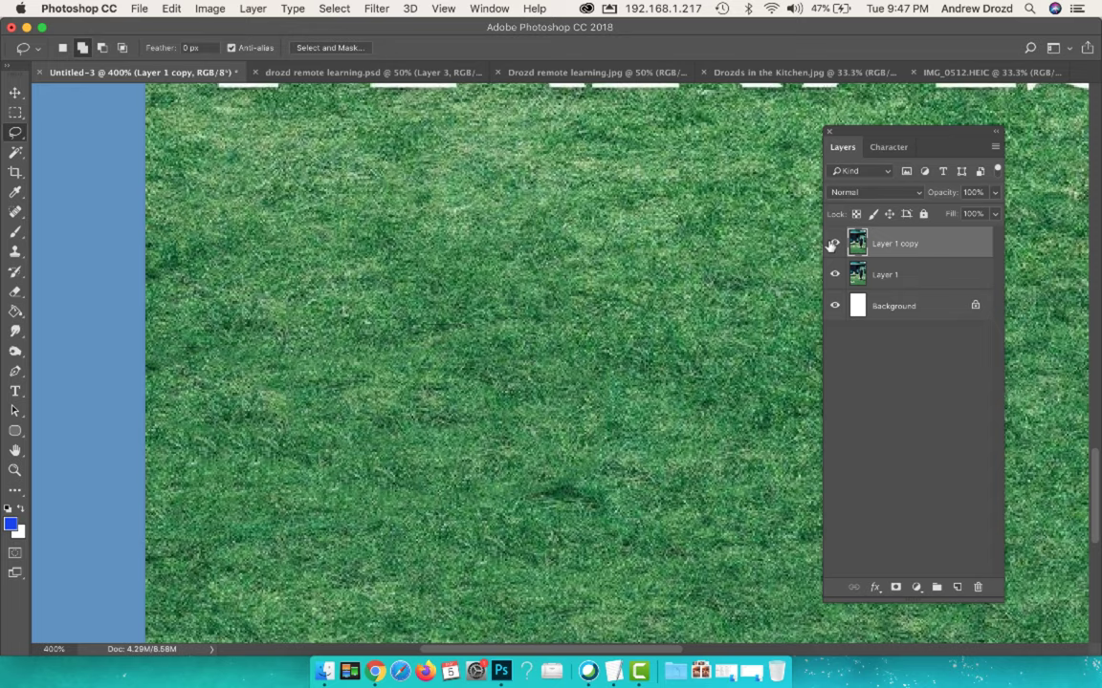
pyautogui.click(833, 245)
pyautogui.click(832, 245)
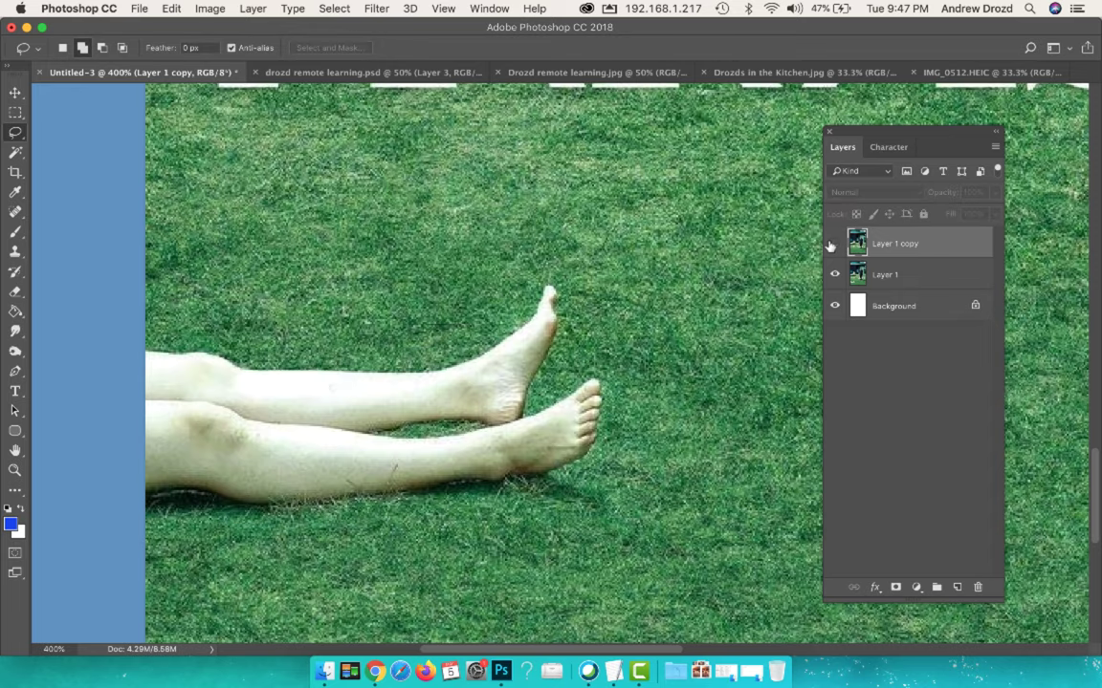
pyautogui.click(832, 245)
# Lasso a freehand selection around the standing man.
pyautogui.scroll(10, 521, 369)
pyautogui.scroll(10, 573, 313)
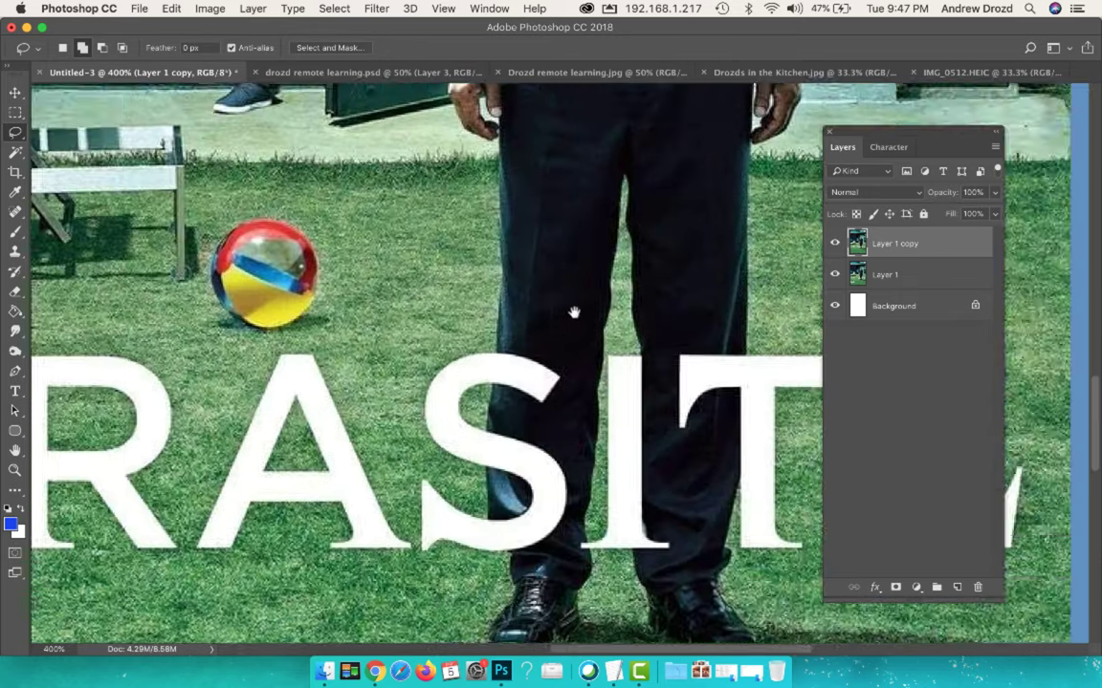
pyautogui.scroll(10, 465, 369)
pyautogui.scroll(5, 465, 369)
pyautogui.scroll(5, 502, 443)
pyautogui.hscroll(-5, 457, 393)
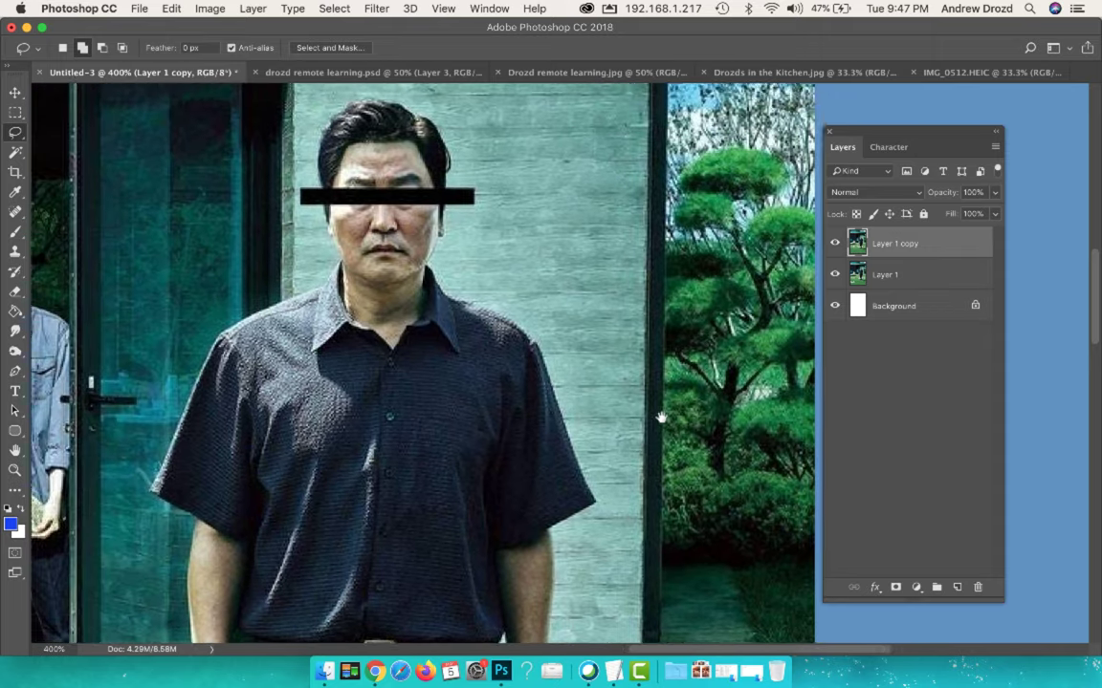
pyautogui.moveTo(660, 418); pyautogui.dragTo(671, 443)
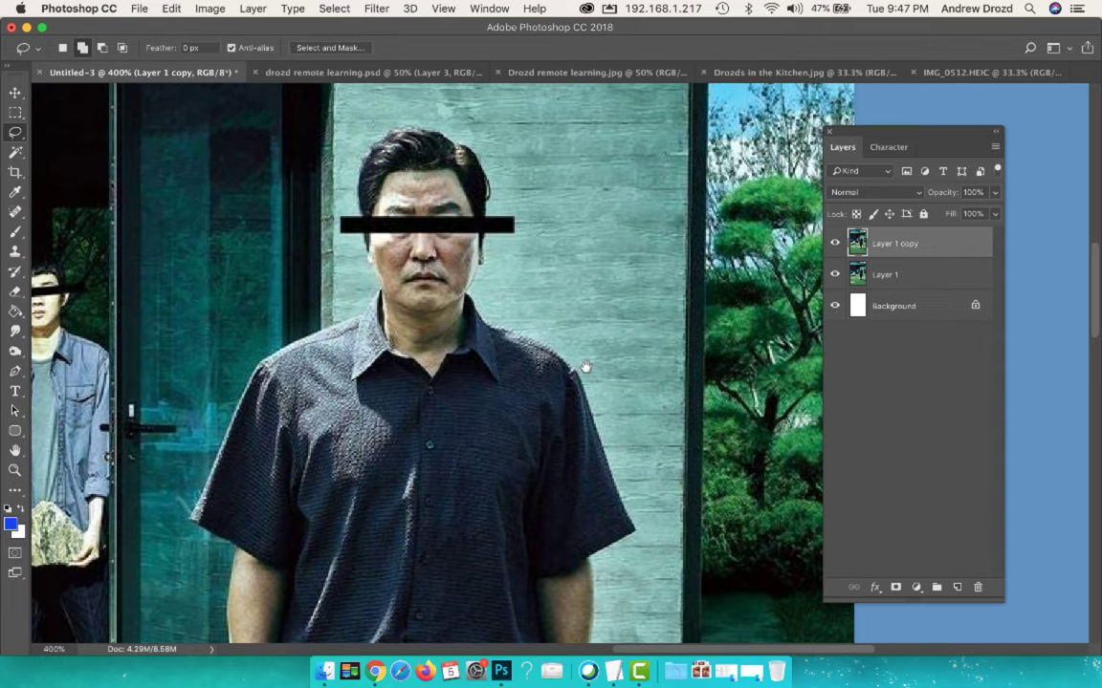
pyautogui.moveTo(585, 367); pyautogui.dragTo(593, 384)
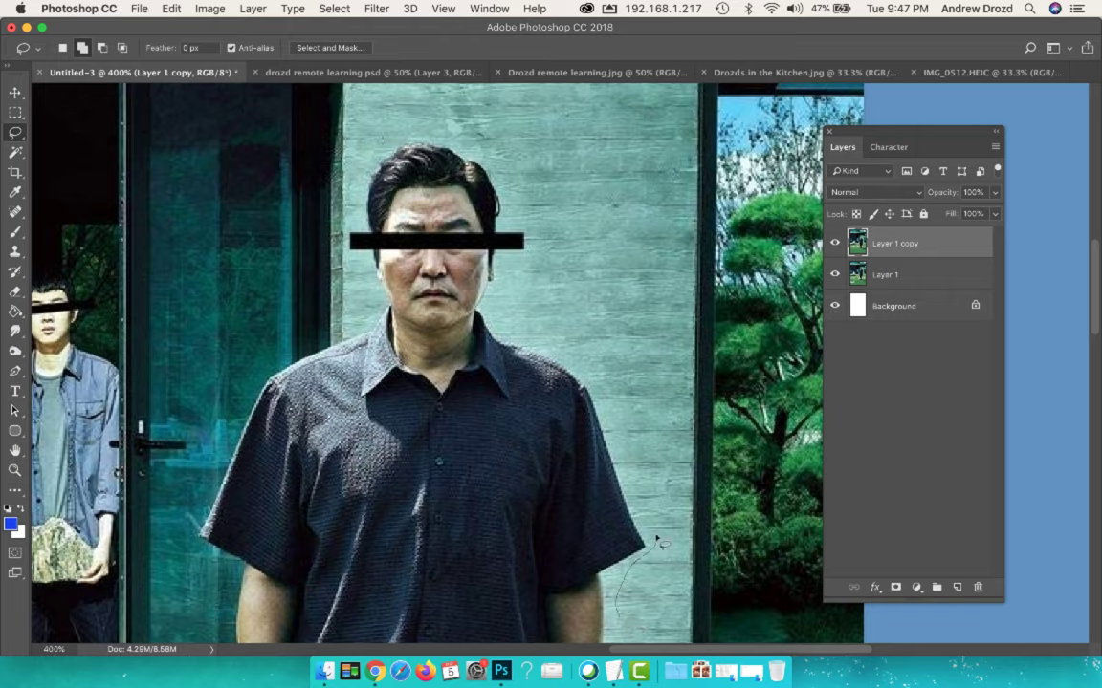
pyautogui.moveTo(521, 282); pyautogui.dragTo(520, 198)
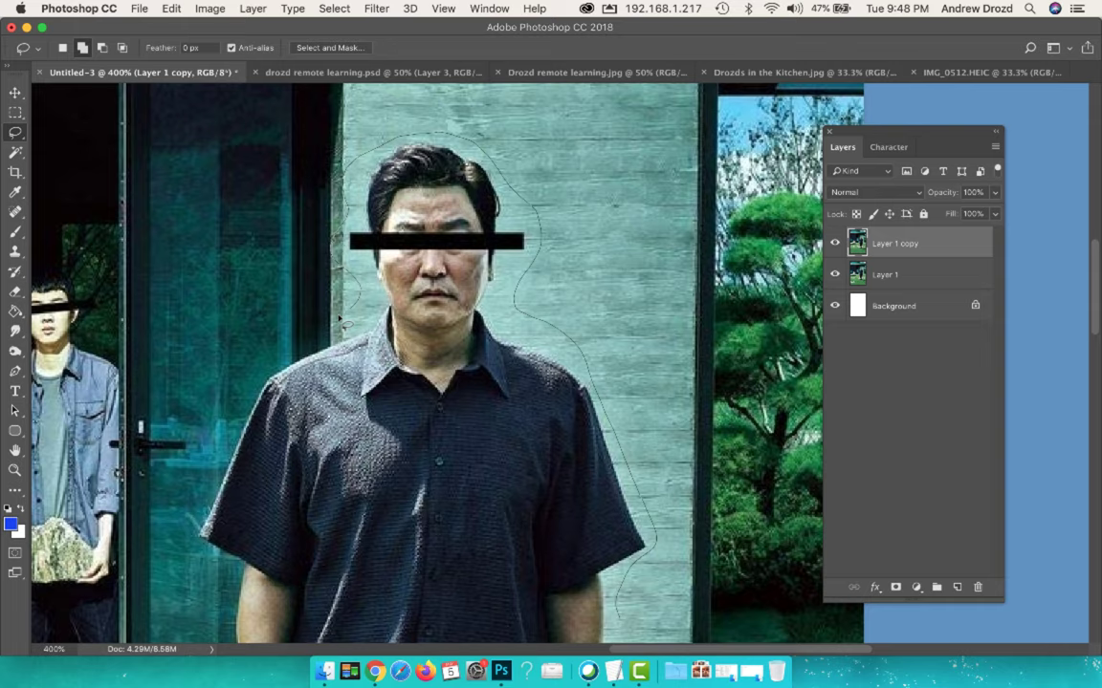
pyautogui.moveTo(360, 620); pyautogui.dragTo(435, 612)
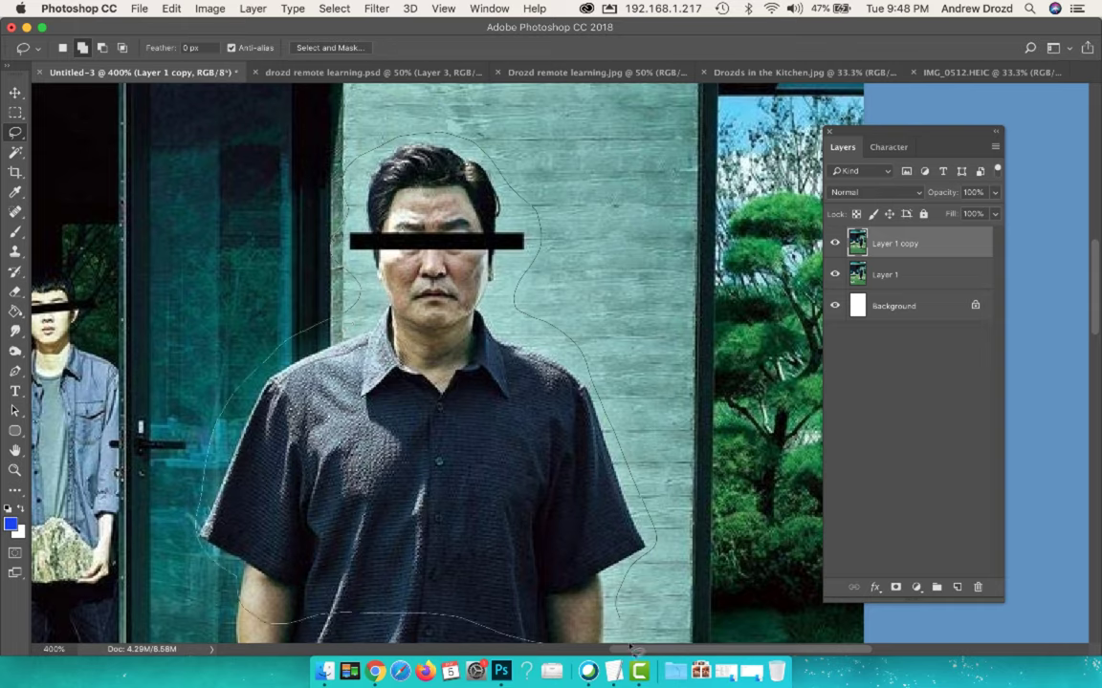
# Content-Aware fill the man's selection, deselect, and toggle Layer 1 copy to compare.
pyautogui.rightClick(440, 371)
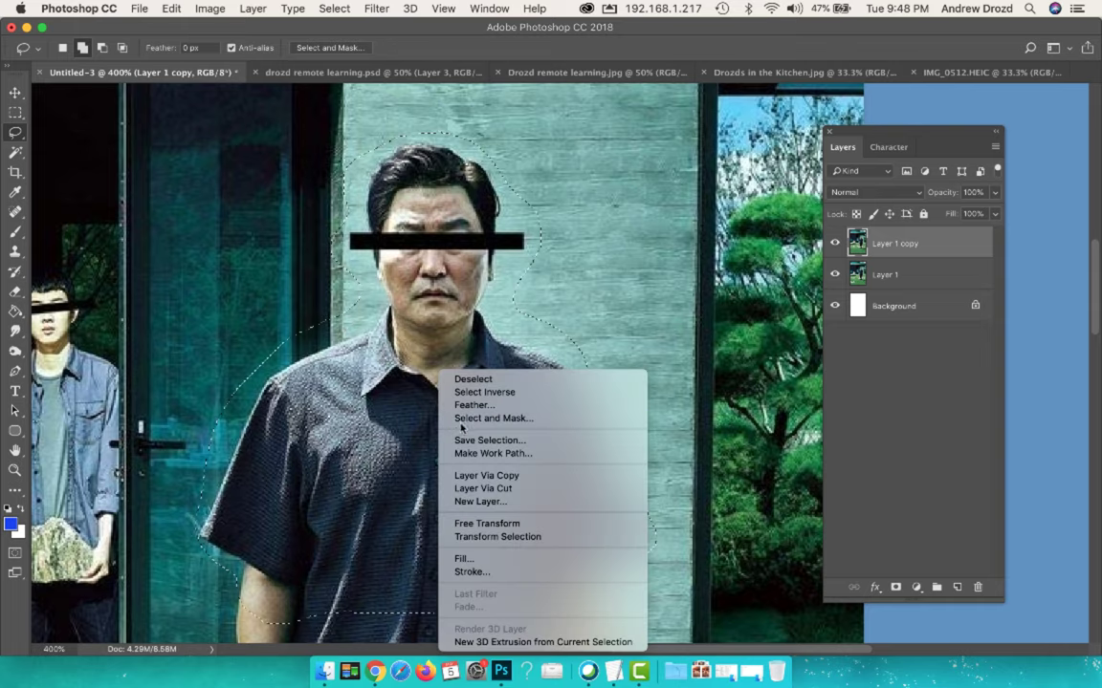
pyautogui.click(564, 558)
pyautogui.click(653, 249)
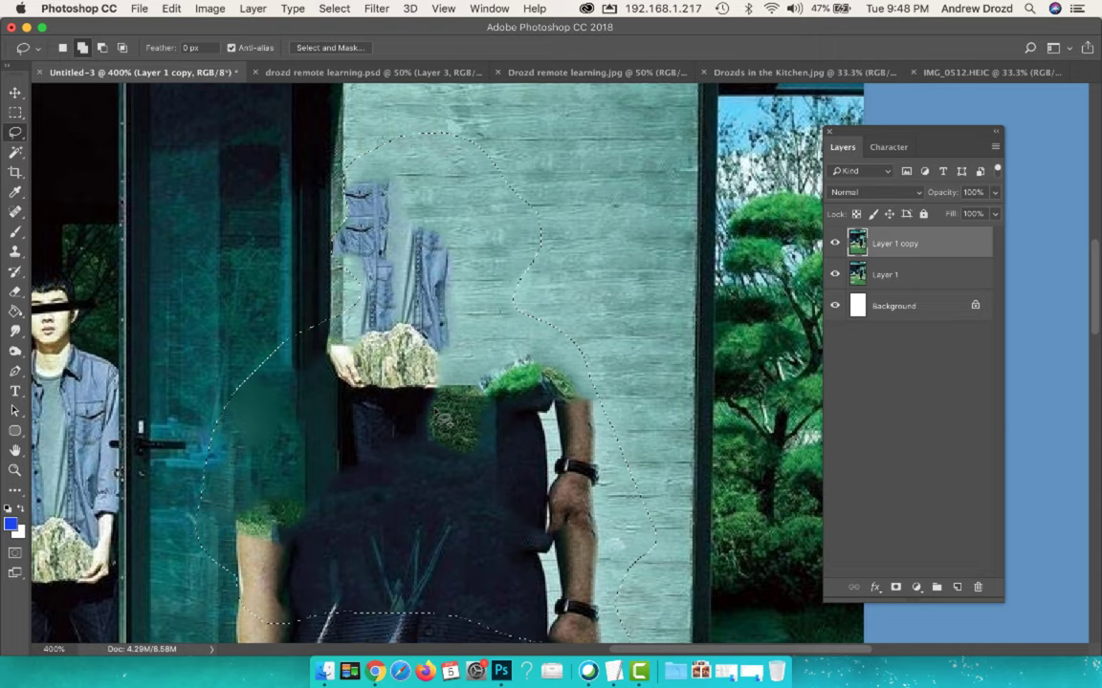
pyautogui.click(422, 369)
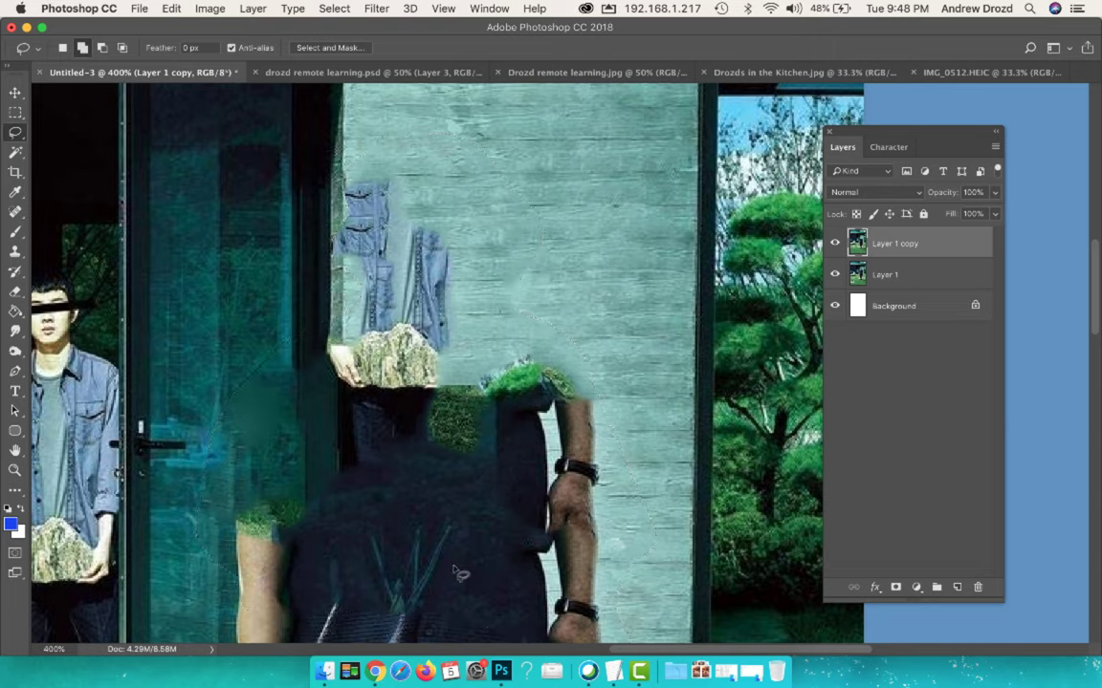
pyautogui.click(835, 244)
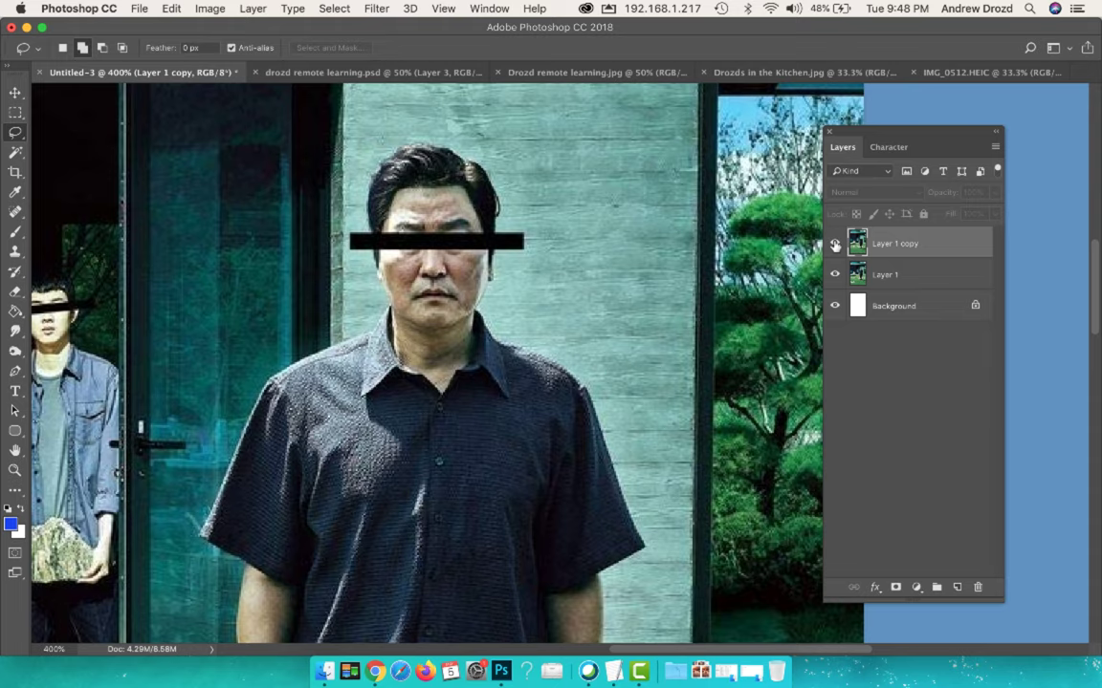
pyautogui.click(835, 245)
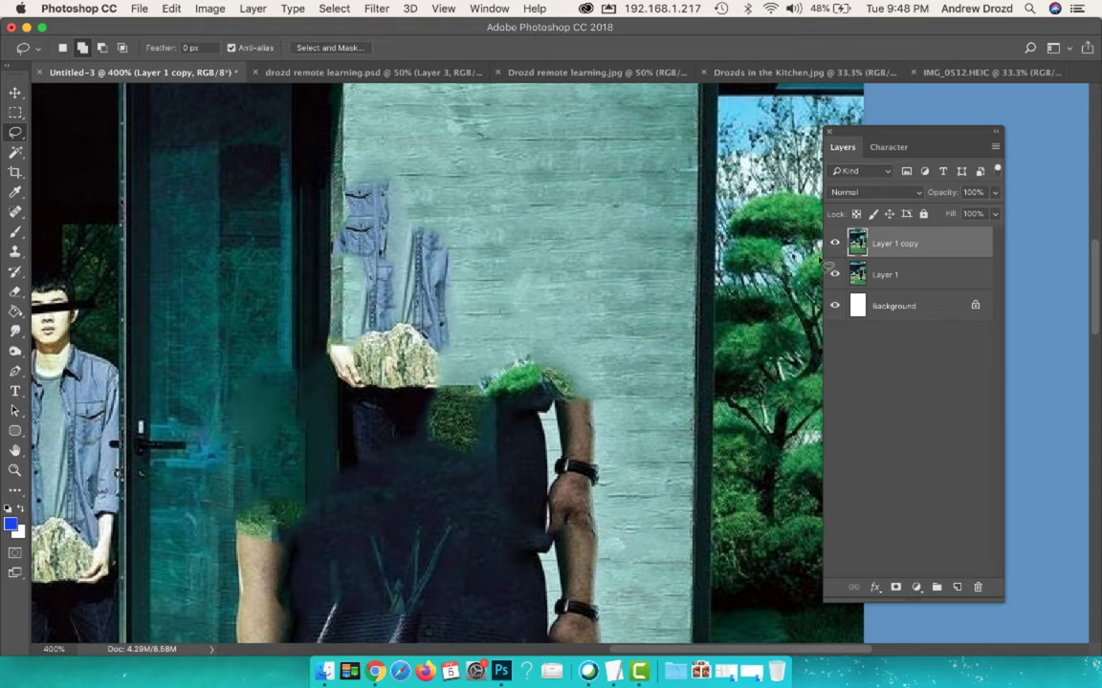
pyautogui.click(375, 671)
pyautogui.scroll(3, 904, 273)
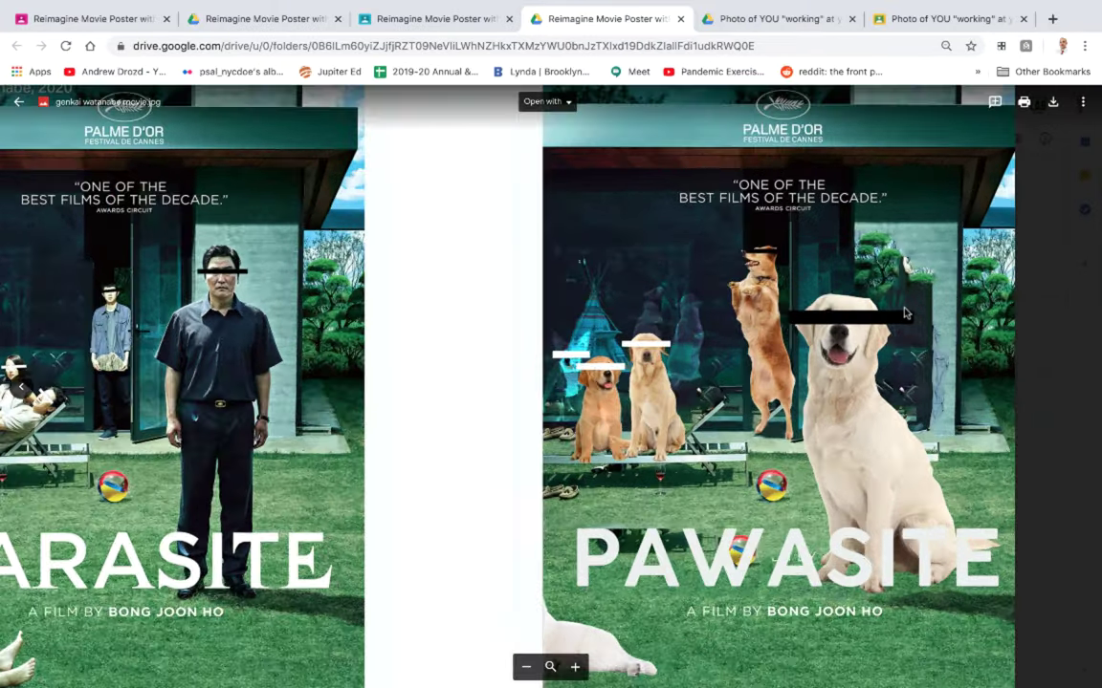
pyautogui.scroll(3, 820, 277)
pyautogui.scroll(3, 765, 306)
pyautogui.scroll(2, 693, 342)
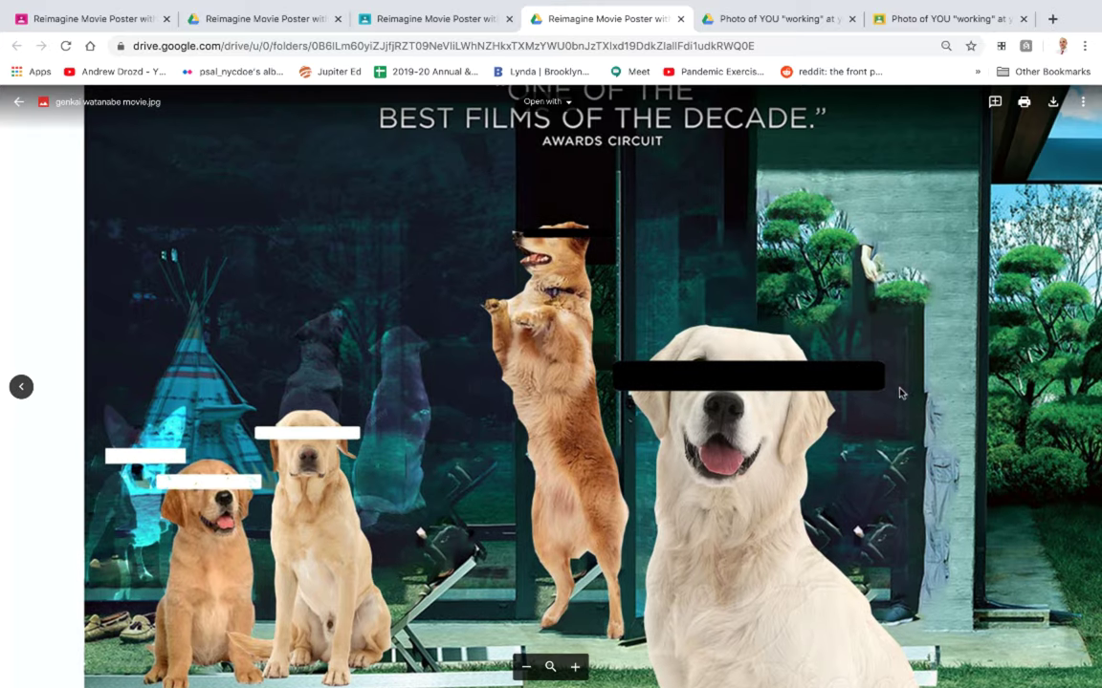
pyautogui.scroll(2, 875, 315)
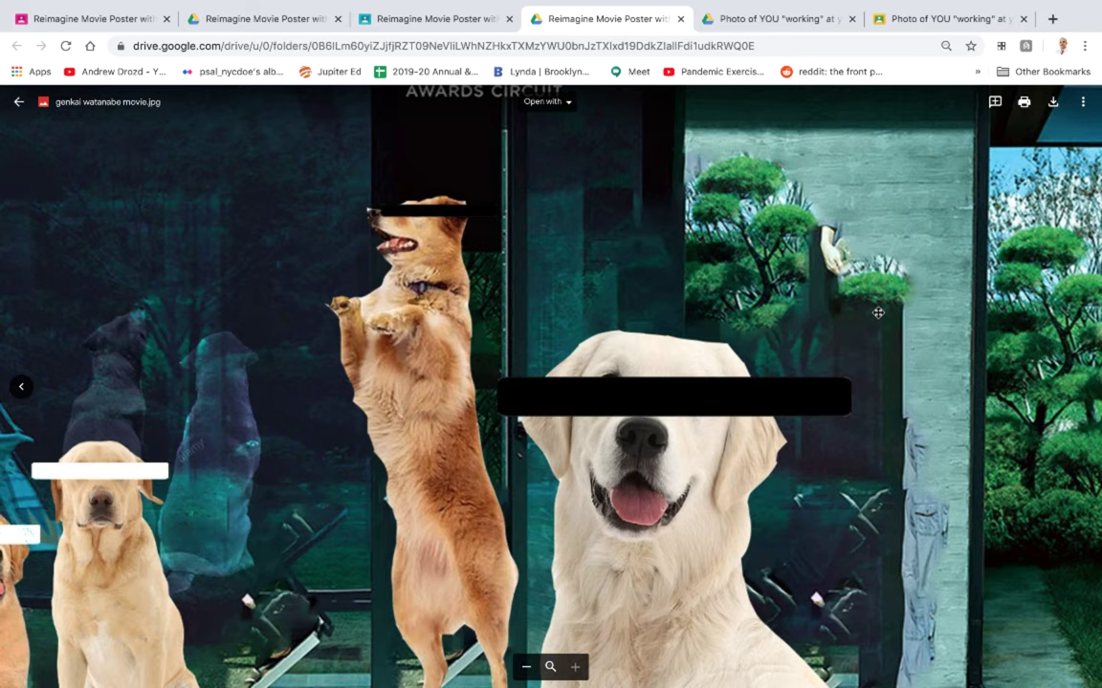
pyautogui.scroll(2, 757, 342)
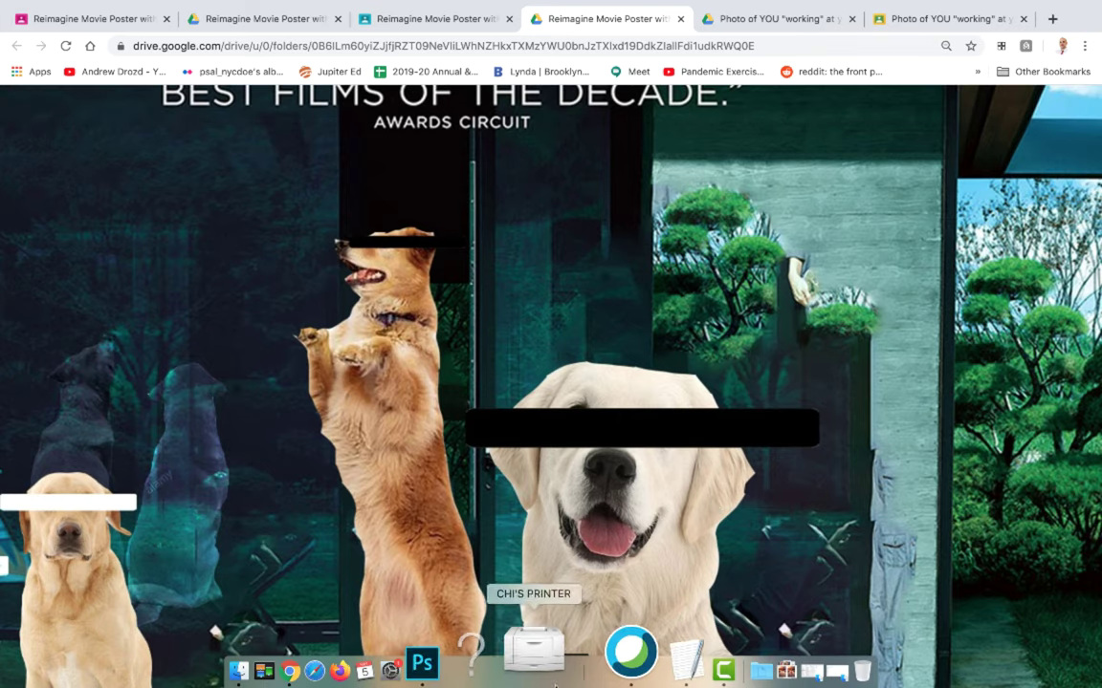
pyautogui.click(492, 651)
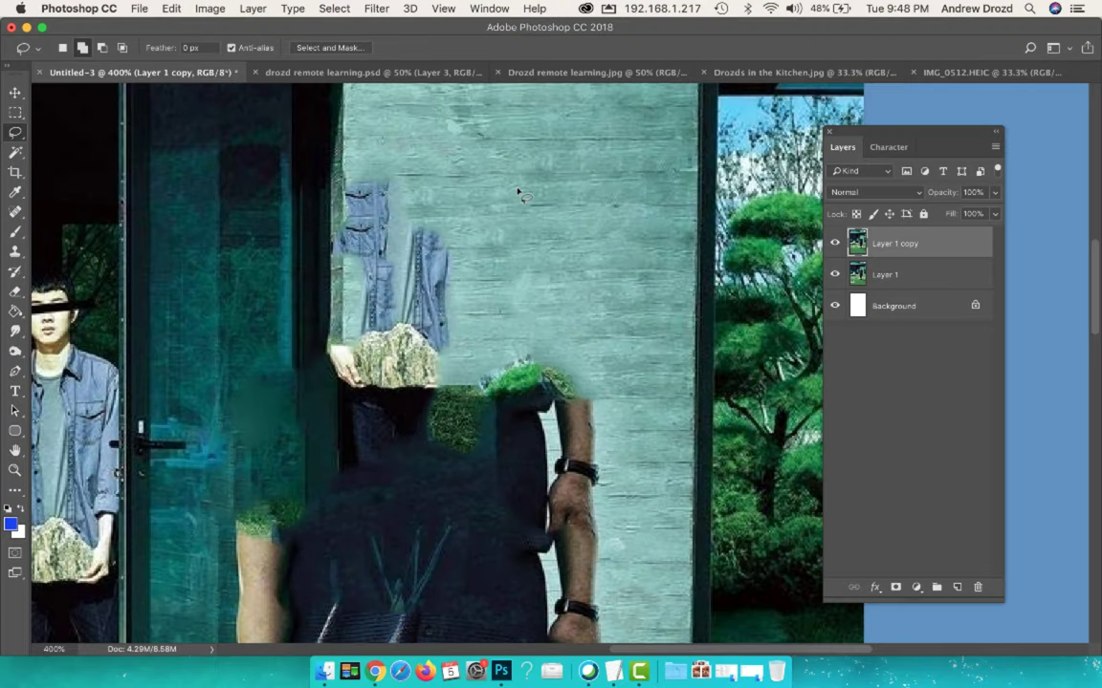
# Undo the man's content-aware fill, deselect, and pick the Clone Stamp tool.
pyautogui.press('super+z')
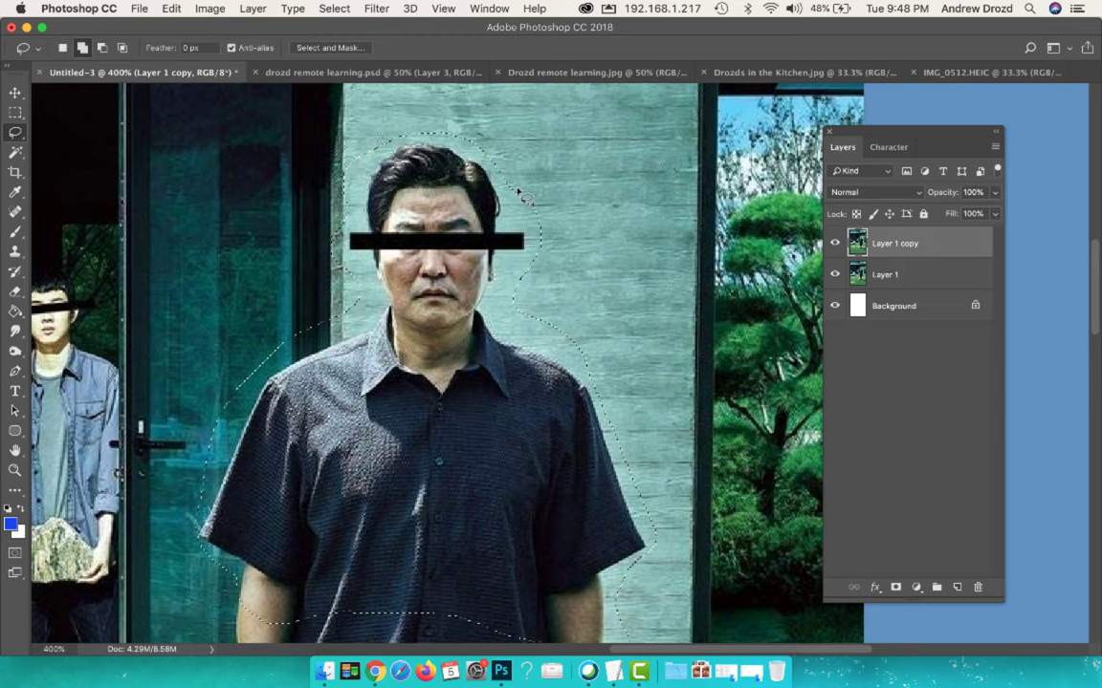
pyautogui.press('super+d')
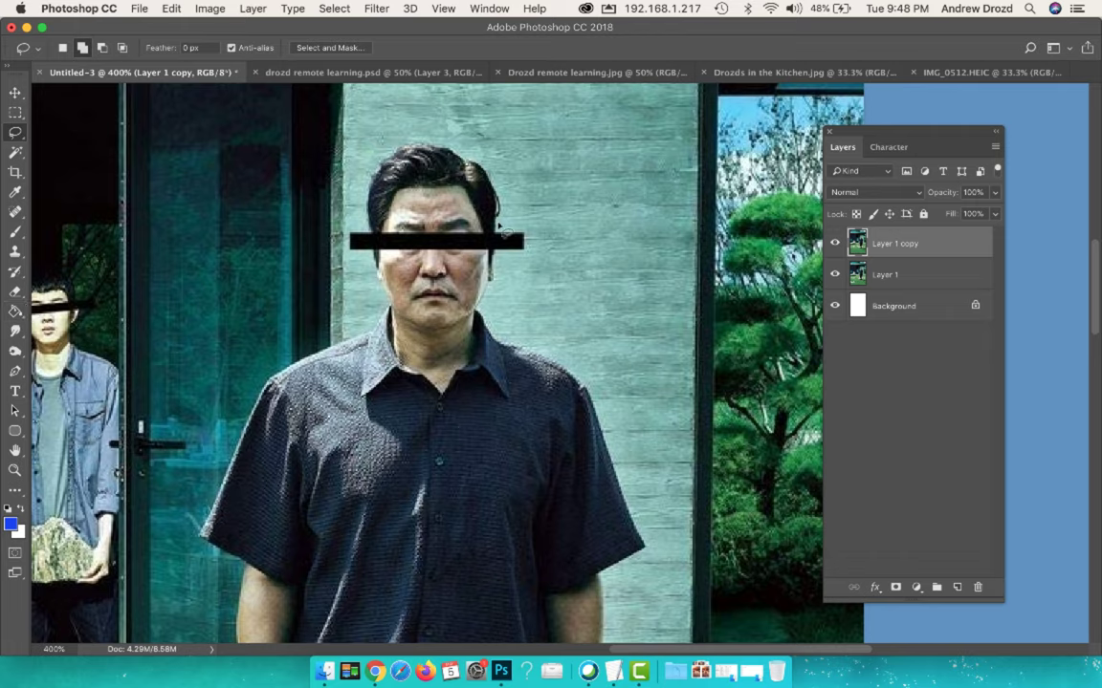
pyautogui.press('s')
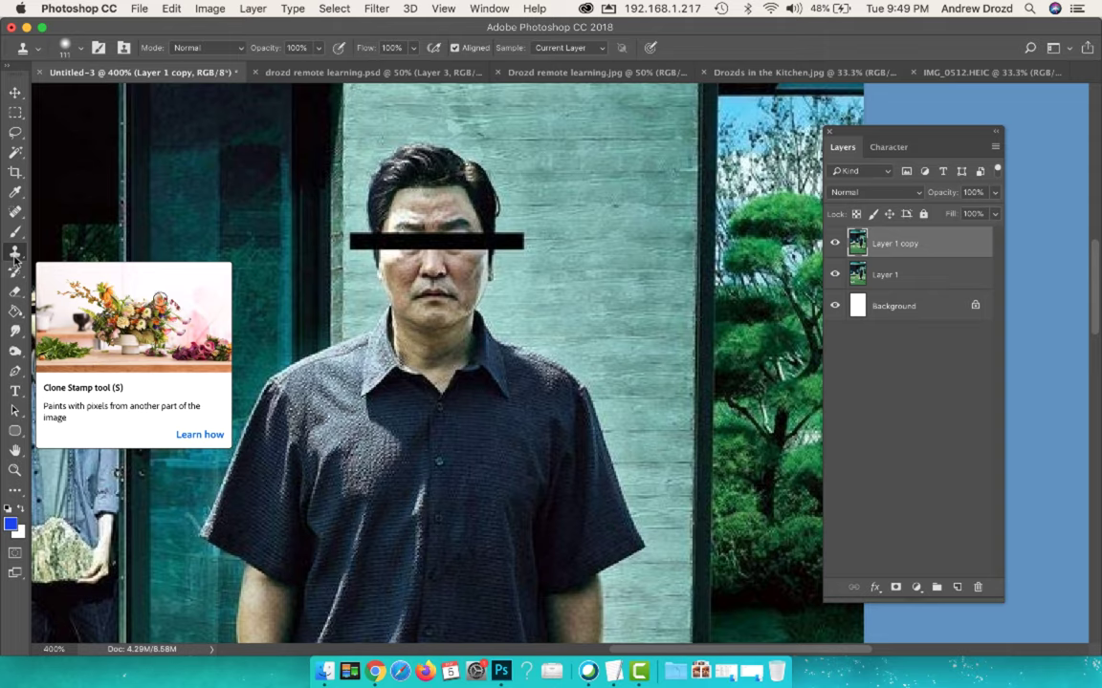
pyautogui.click(14, 253)
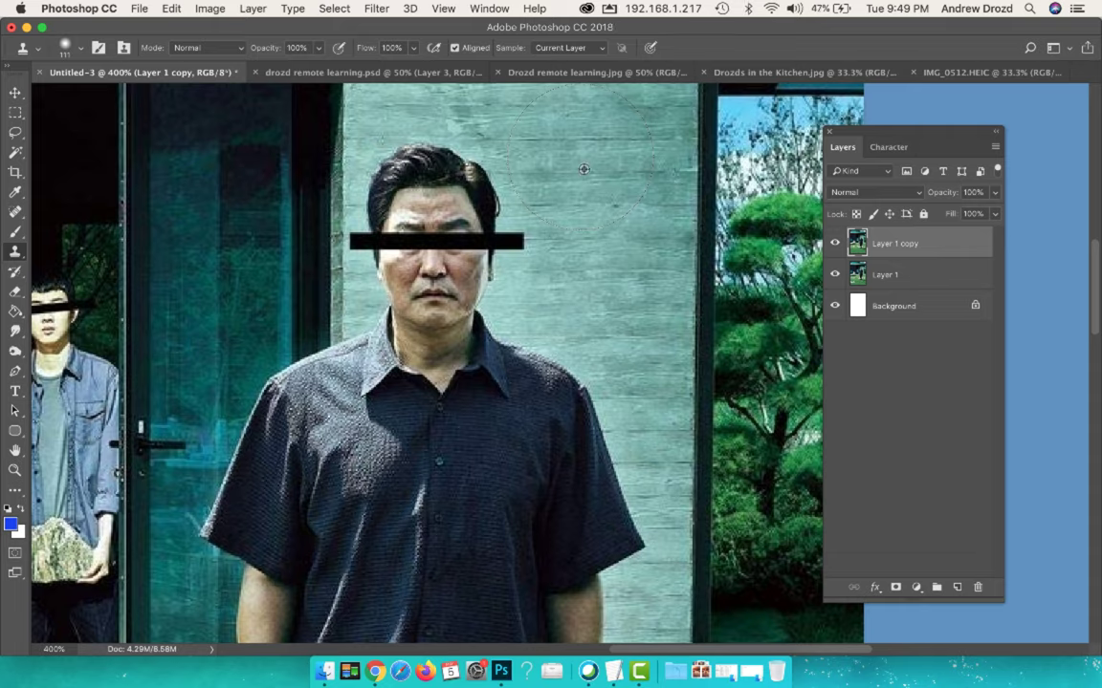
# Clone wall texture over the man's hair and right face with an 84 px brush.
pyautogui.moveTo(583, 169); pyautogui.dragTo(532, 192)
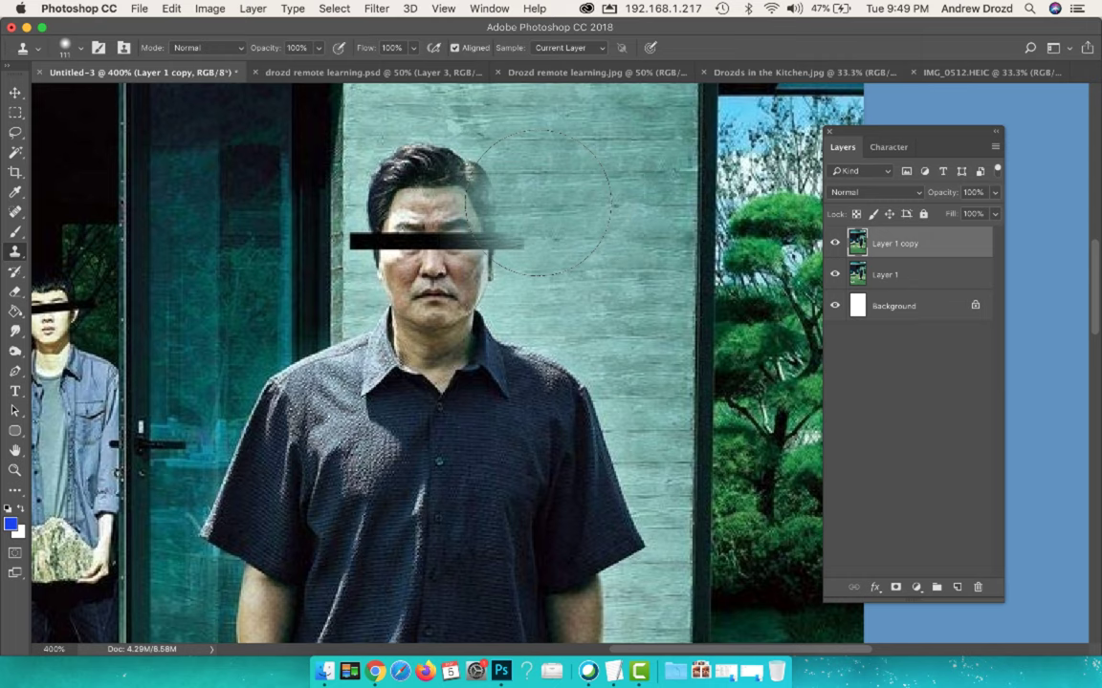
pyautogui.rightClick(449, 191)
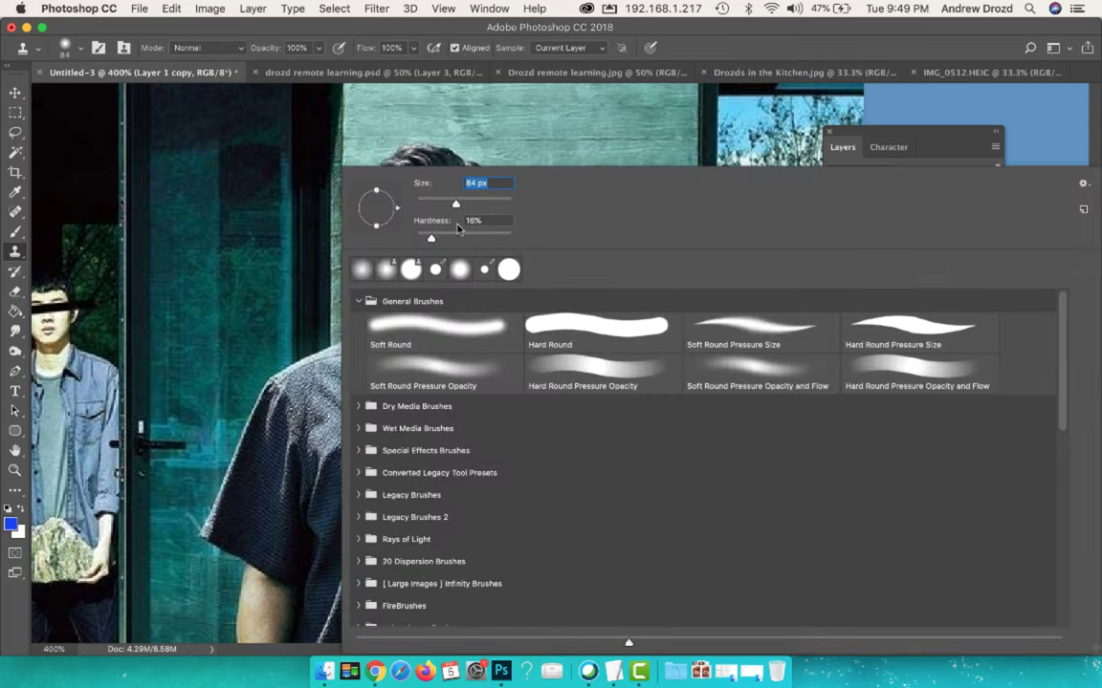
pyautogui.moveTo(466, 204); pyautogui.dragTo(420, 205)
pyautogui.click(528, 144)
pyautogui.moveTo(450, 134); pyautogui.dragTo(503, 198)
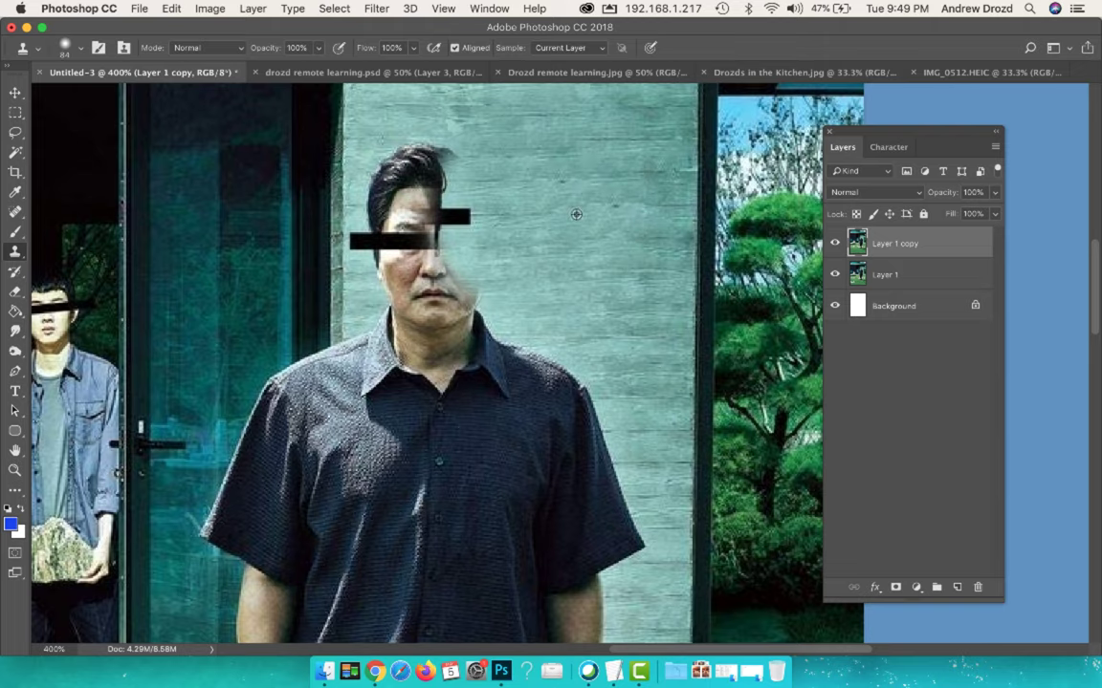
pyautogui.moveTo(439, 256); pyautogui.dragTo(460, 267)
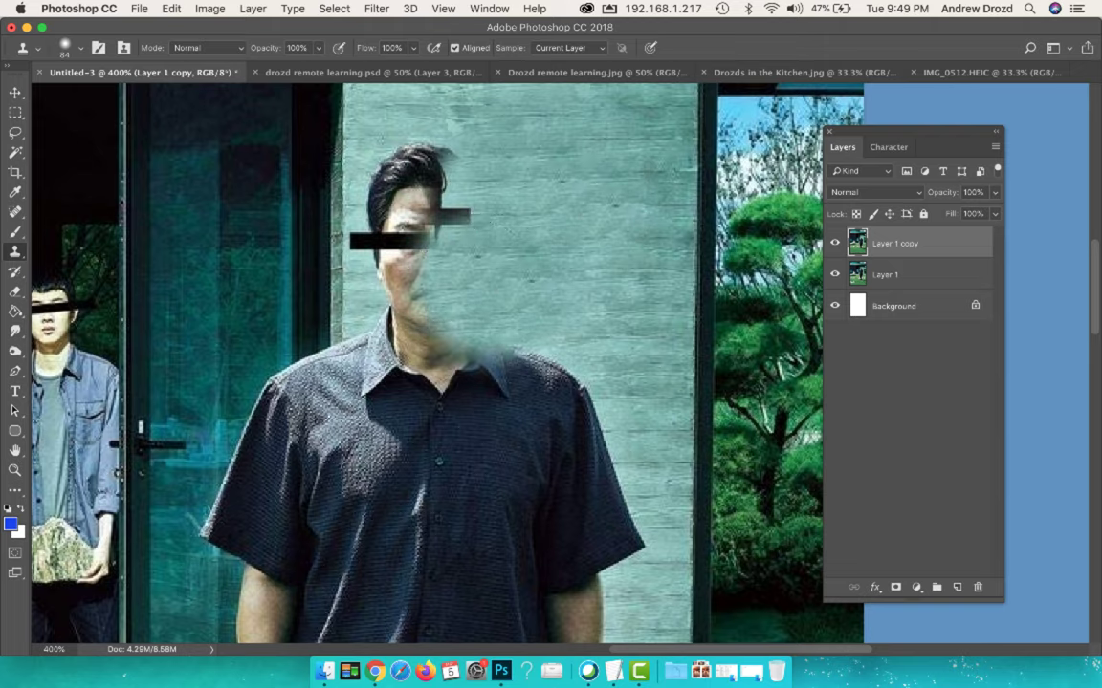
pyautogui.moveTo(435, 191); pyautogui.dragTo(392, 146)
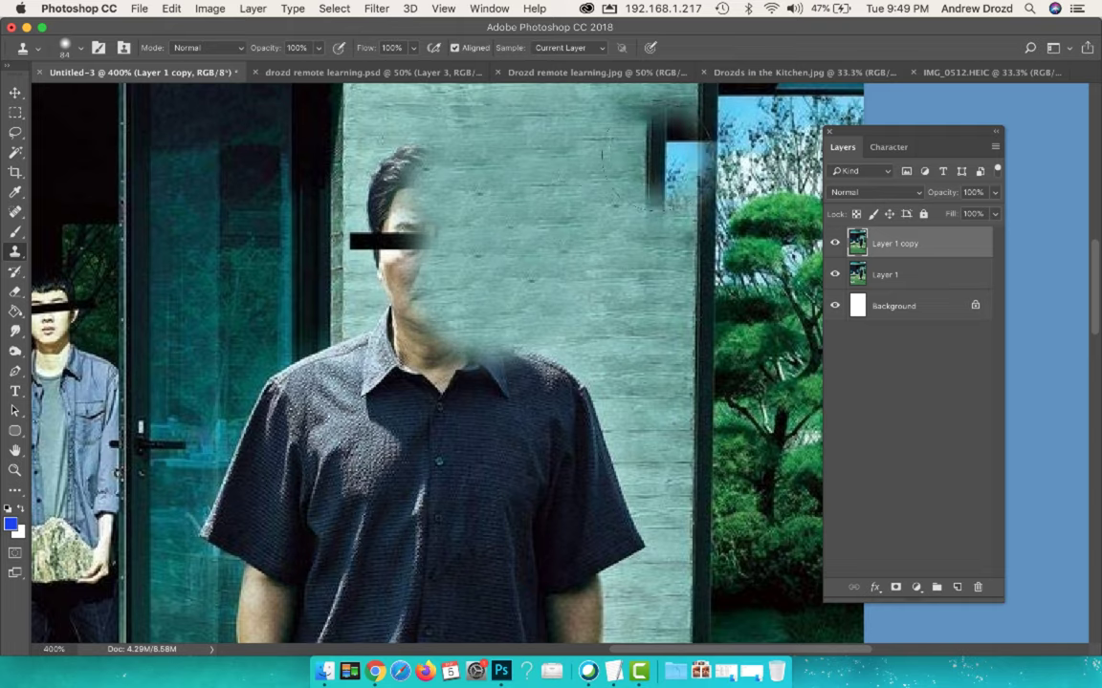
# Draw a rectangular marquee around the wall area surrounding the man's head.
pyautogui.click(15, 112)
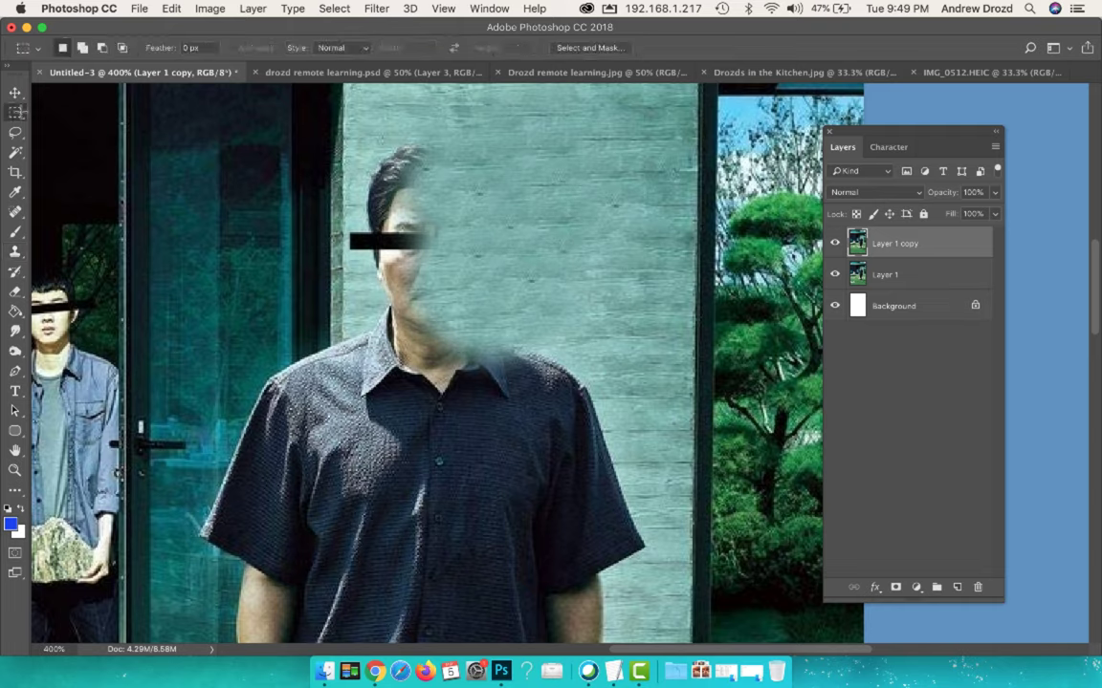
pyautogui.moveTo(352, 125); pyautogui.dragTo(601, 464)
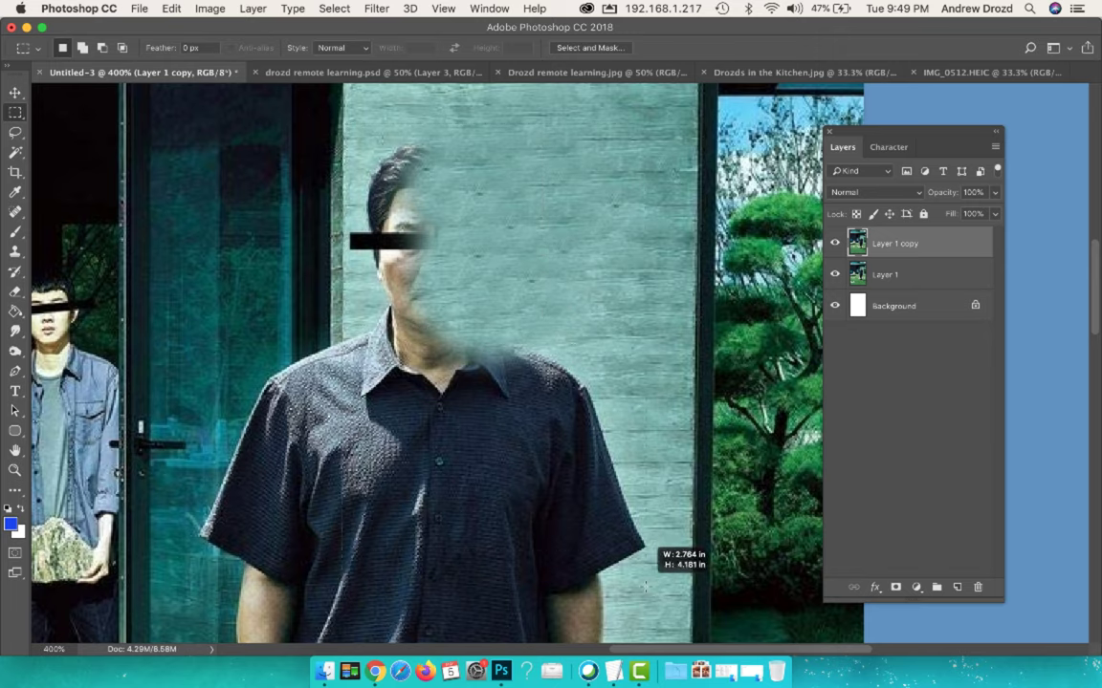
pyautogui.moveTo(601, 464); pyautogui.dragTo(659, 626)
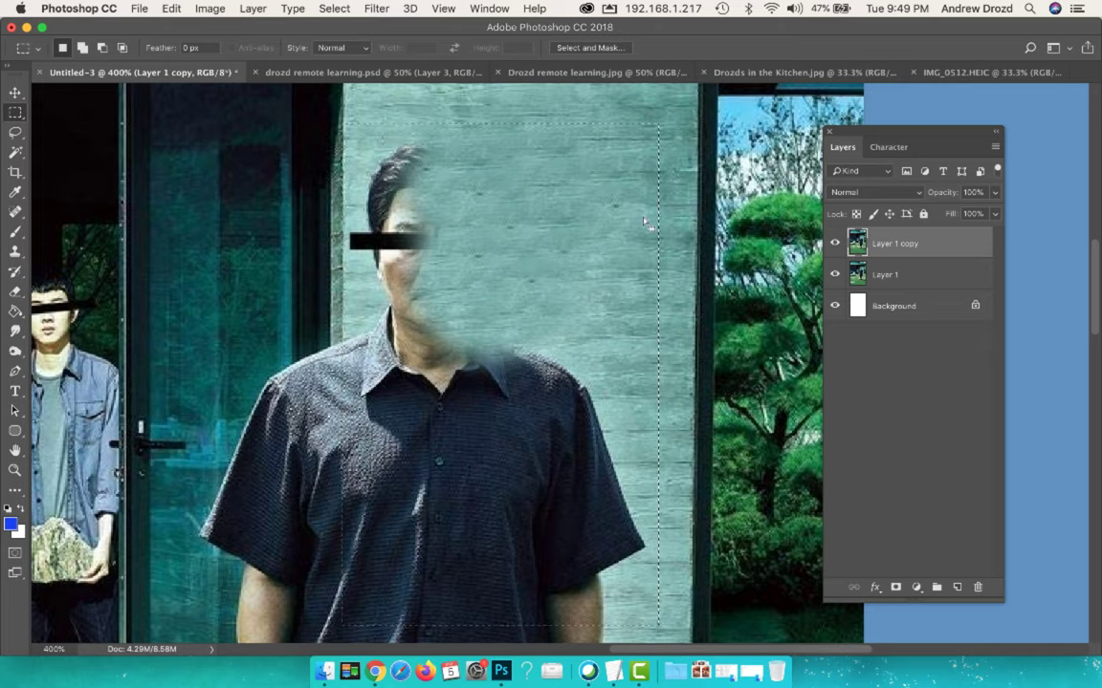
# Sample the wall and clone it over the man's face, neck and collar.
pyautogui.press('s')
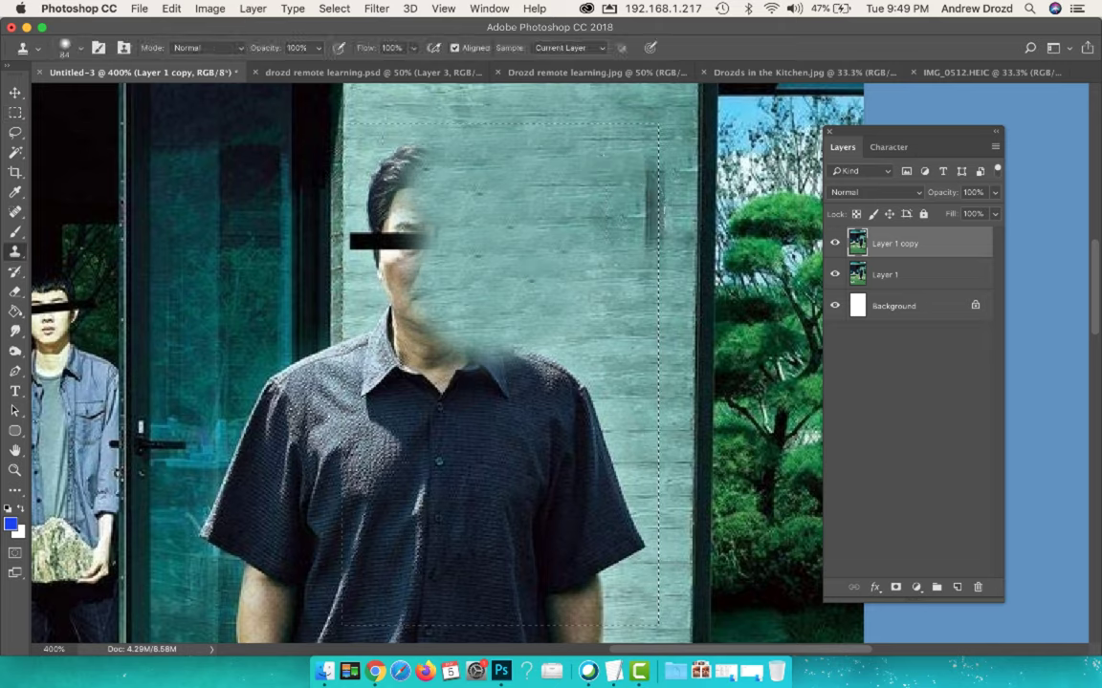
pyautogui.click(410, 174)
pyautogui.moveTo(409, 174); pyautogui.dragTo(590, 195)
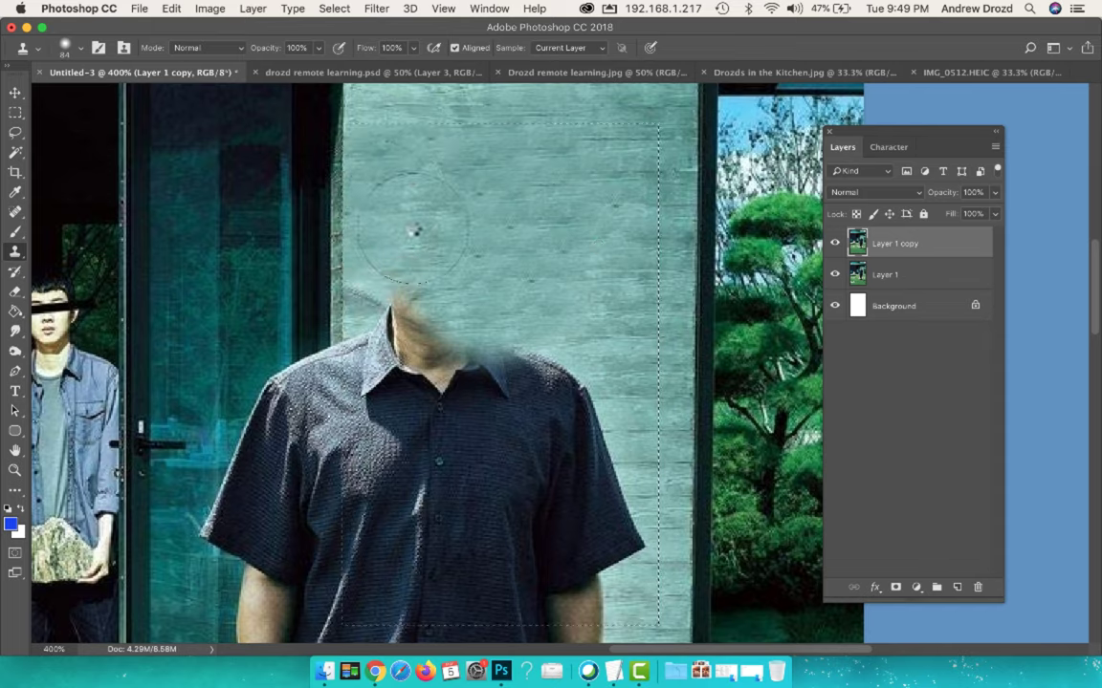
pyautogui.moveTo(588, 251); pyautogui.dragTo(561, 342)
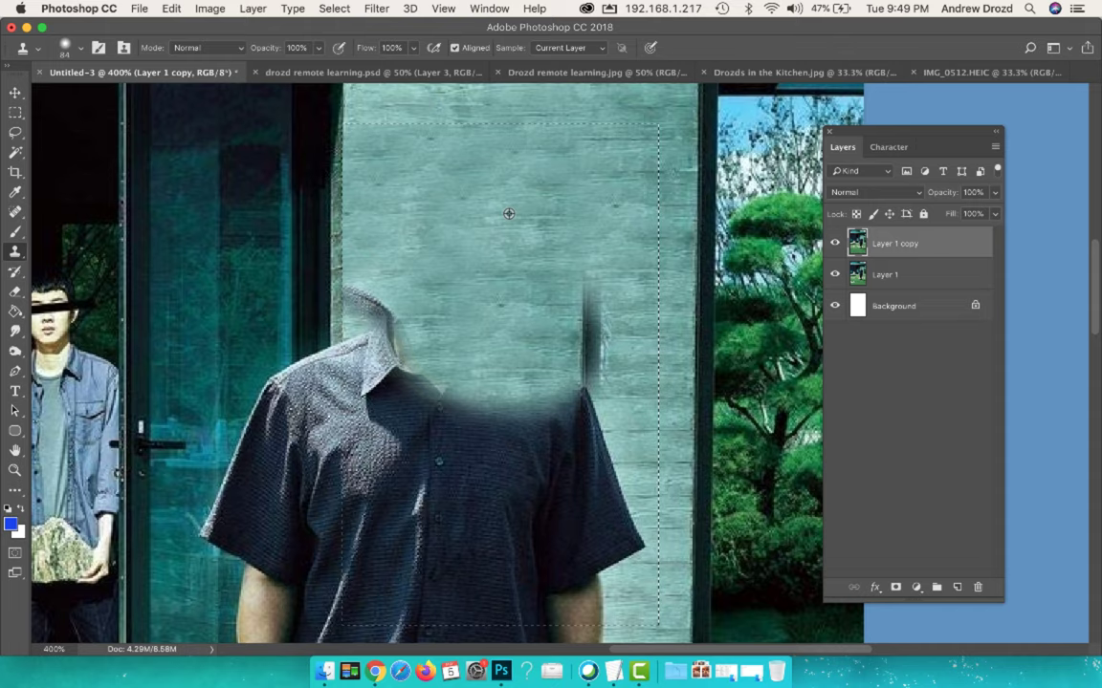
pyautogui.moveTo(562, 341); pyautogui.dragTo(531, 378)
pyautogui.moveTo(645, 258); pyautogui.dragTo(687, 296)
pyautogui.moveTo(522, 389); pyautogui.dragTo(383, 392)
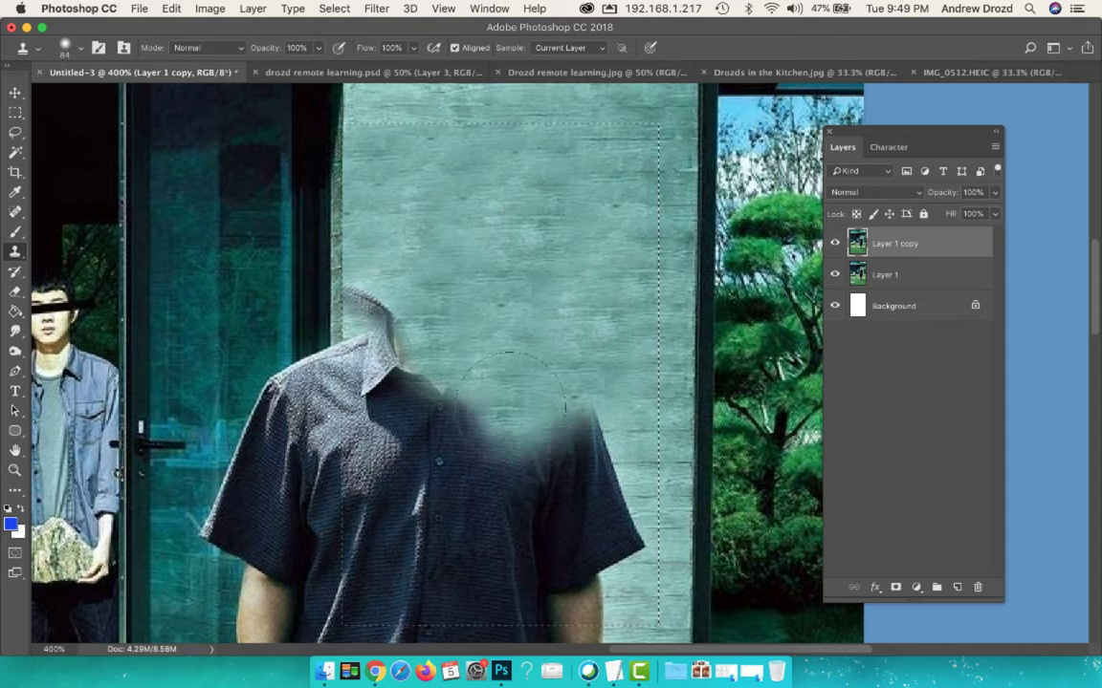
# Paint cloned grass over the title's white letter P.
pyautogui.moveTo(632, 288); pyautogui.dragTo(638, 283)
pyautogui.scroll(-10, 638, 283)
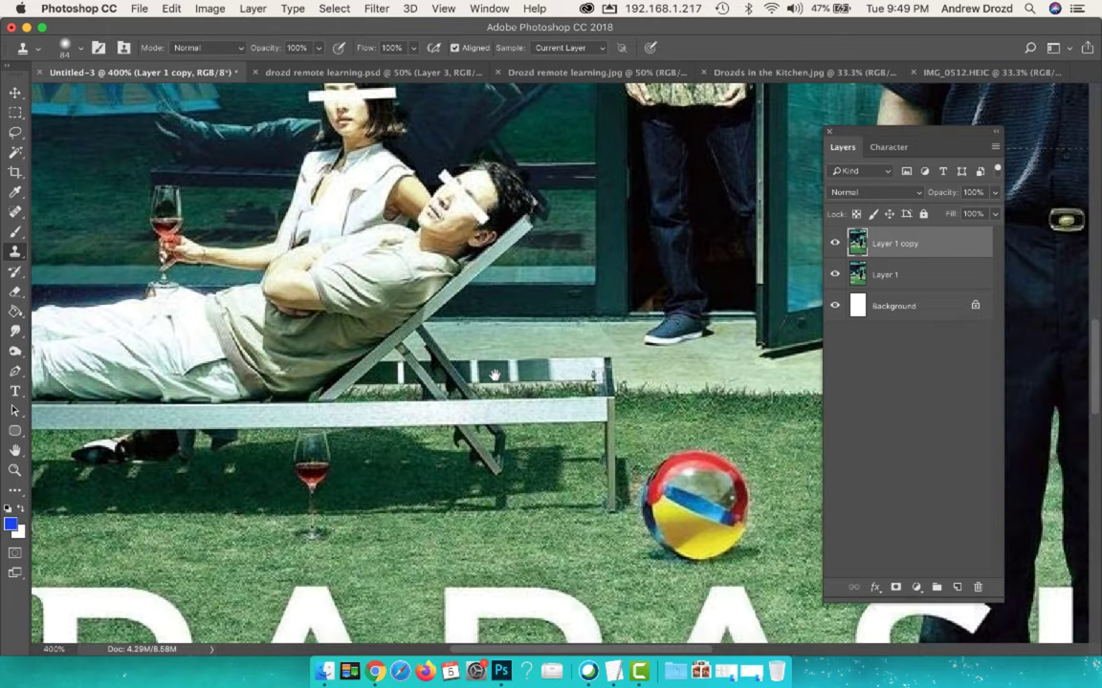
pyautogui.scroll(-10, 638, 283)
pyautogui.hscroll(-5, 639, 283)
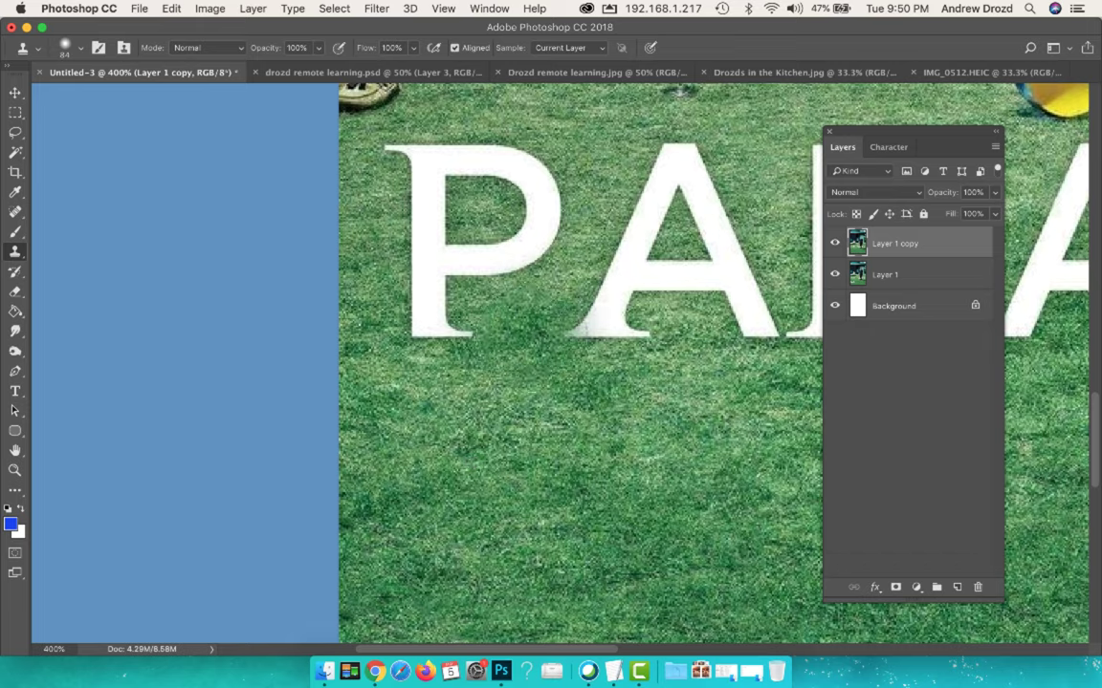
pyautogui.moveTo(411, 325); pyautogui.dragTo(440, 162)
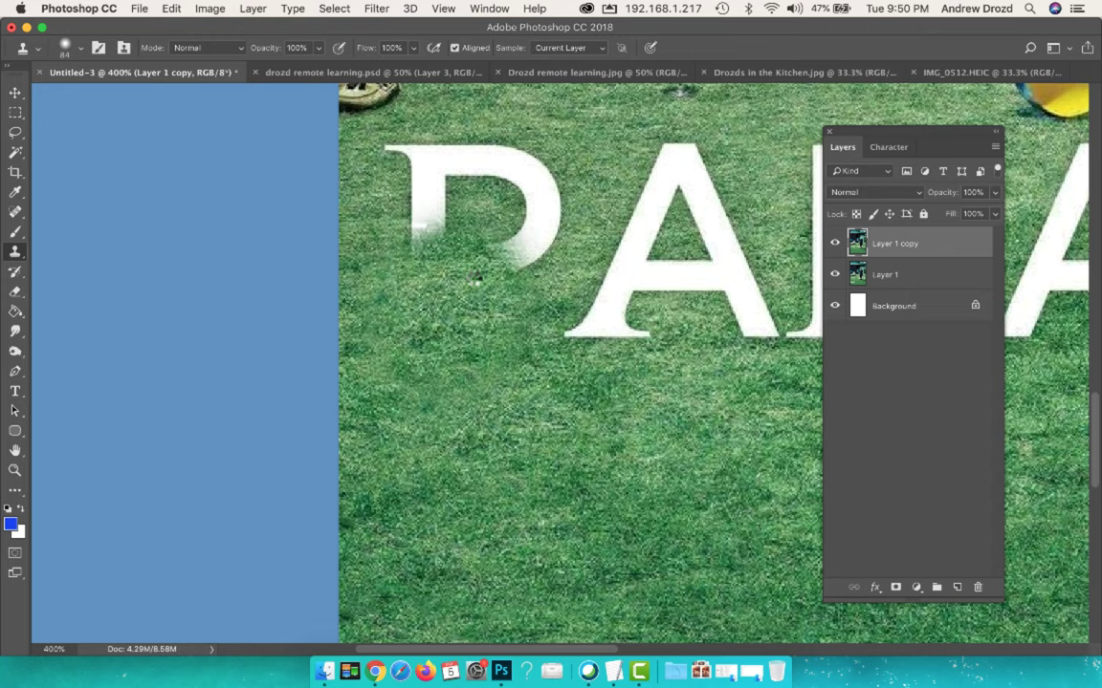
pyautogui.moveTo(411, 249); pyautogui.dragTo(477, 215)
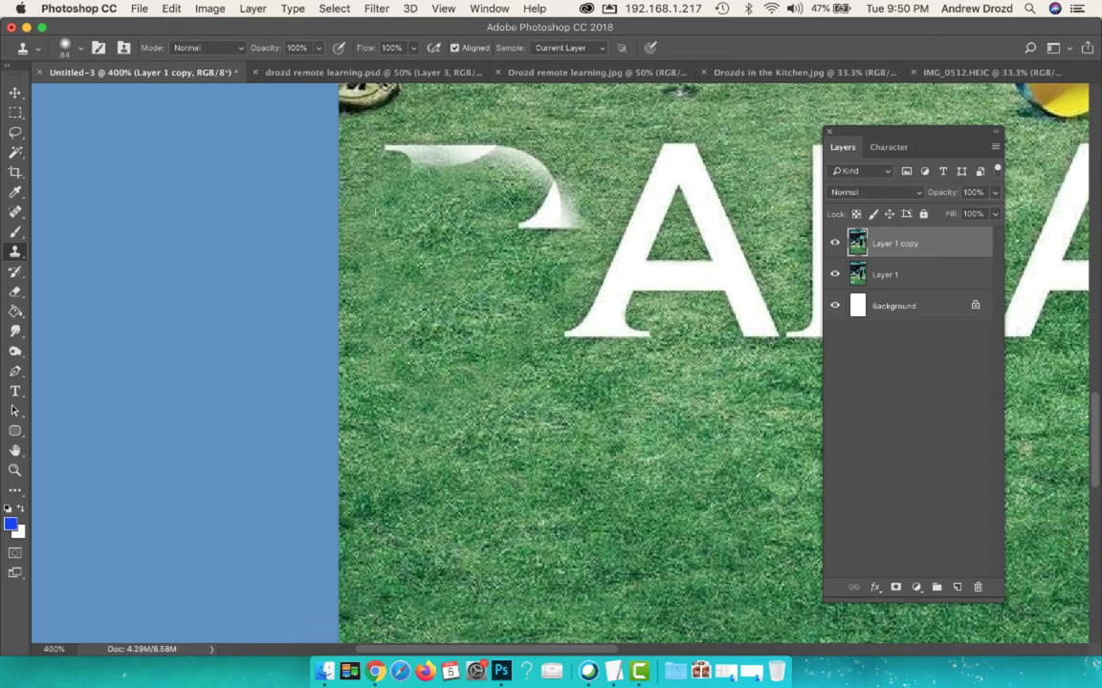
pyautogui.moveTo(562, 218)
pyautogui.mouseDown()
pyautogui.moveTo(459, 158)
pyautogui.moveTo(378, 181)
pyautogui.mouseUp()
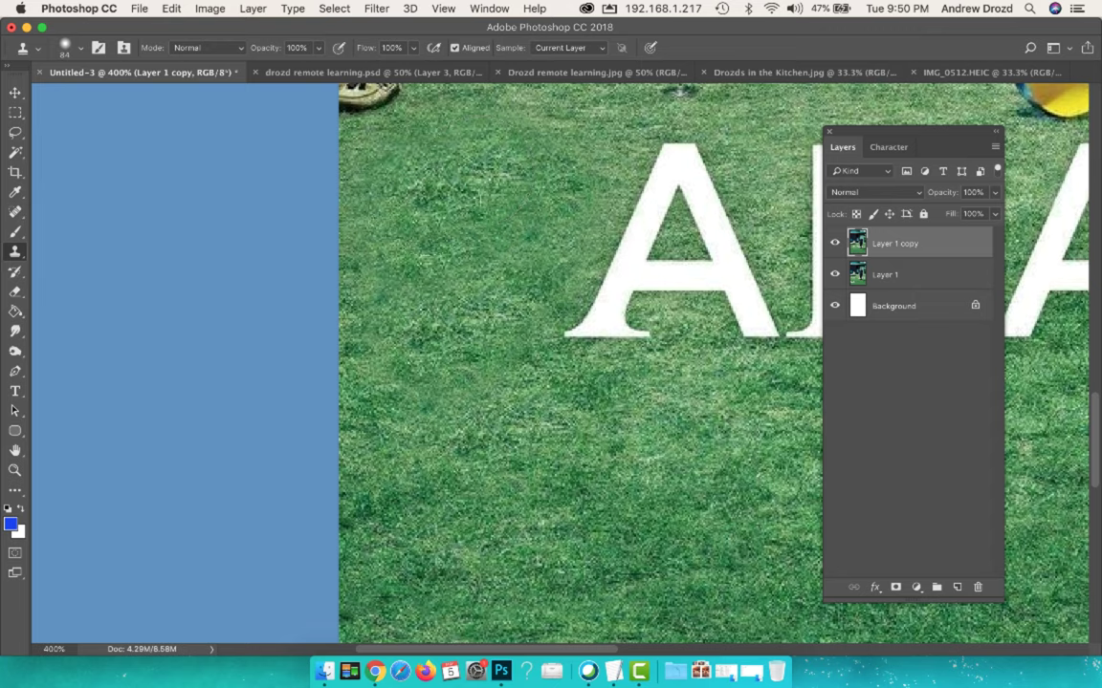
# Clone grass over the letter A, blend it, and fit the poster on screen.
pyautogui.moveTo(574, 325)
pyautogui.mouseDown()
pyautogui.moveTo(669, 182)
pyautogui.moveTo(690, 206)
pyautogui.mouseUp()
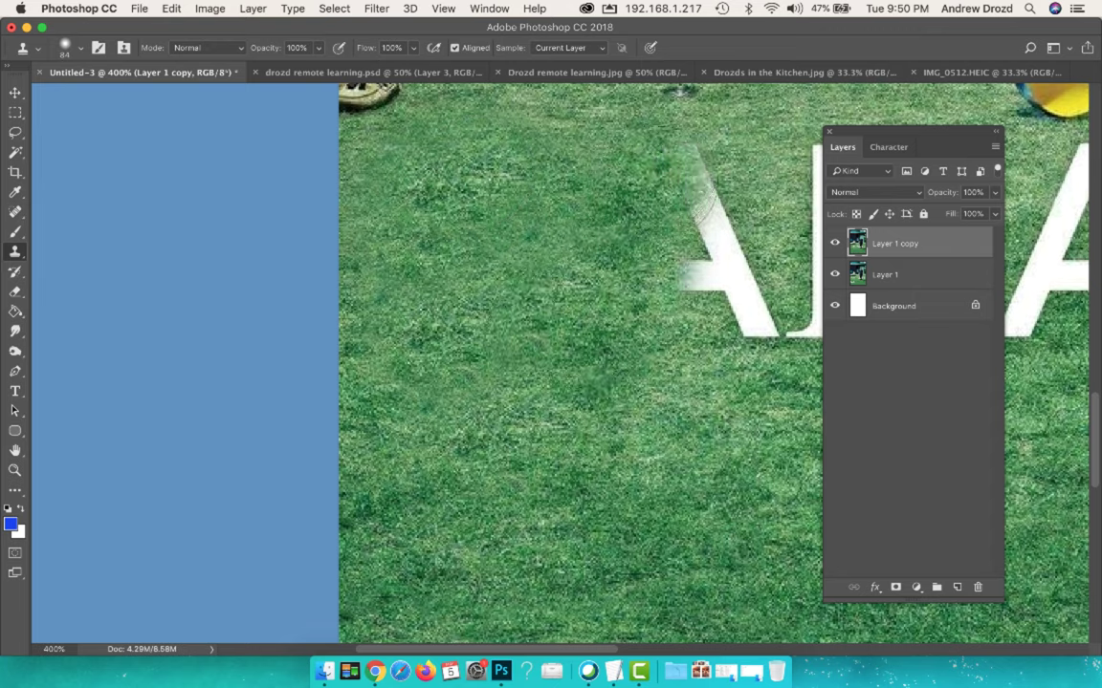
pyautogui.moveTo(574, 163); pyautogui.dragTo(702, 301)
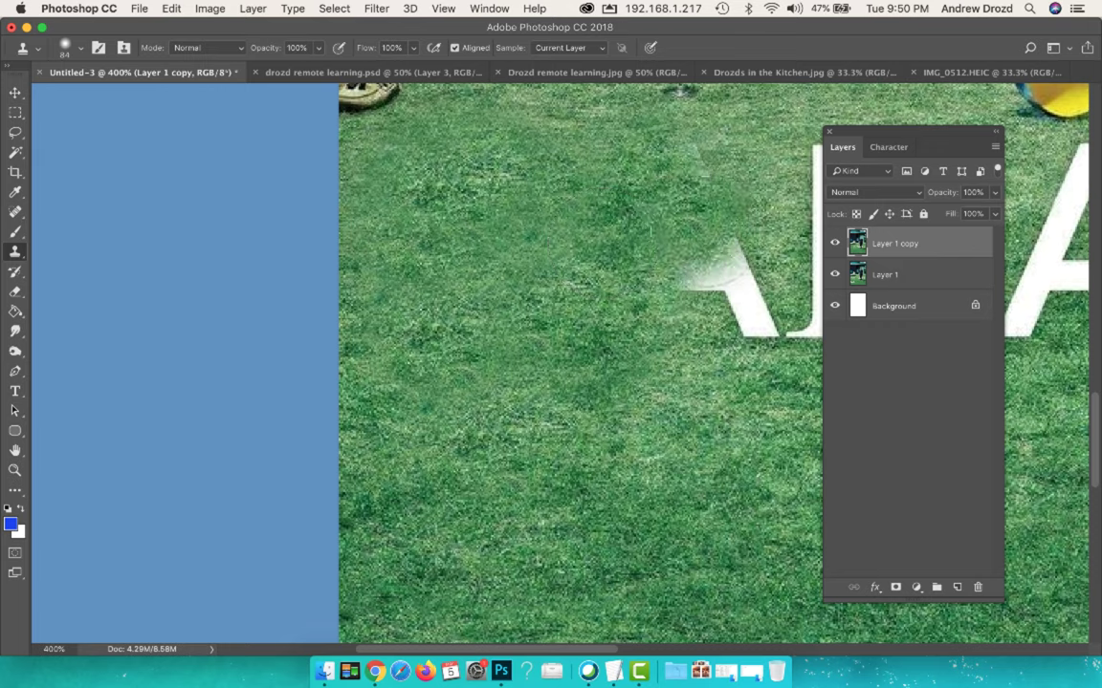
pyautogui.moveTo(554, 382); pyautogui.dragTo(526, 210)
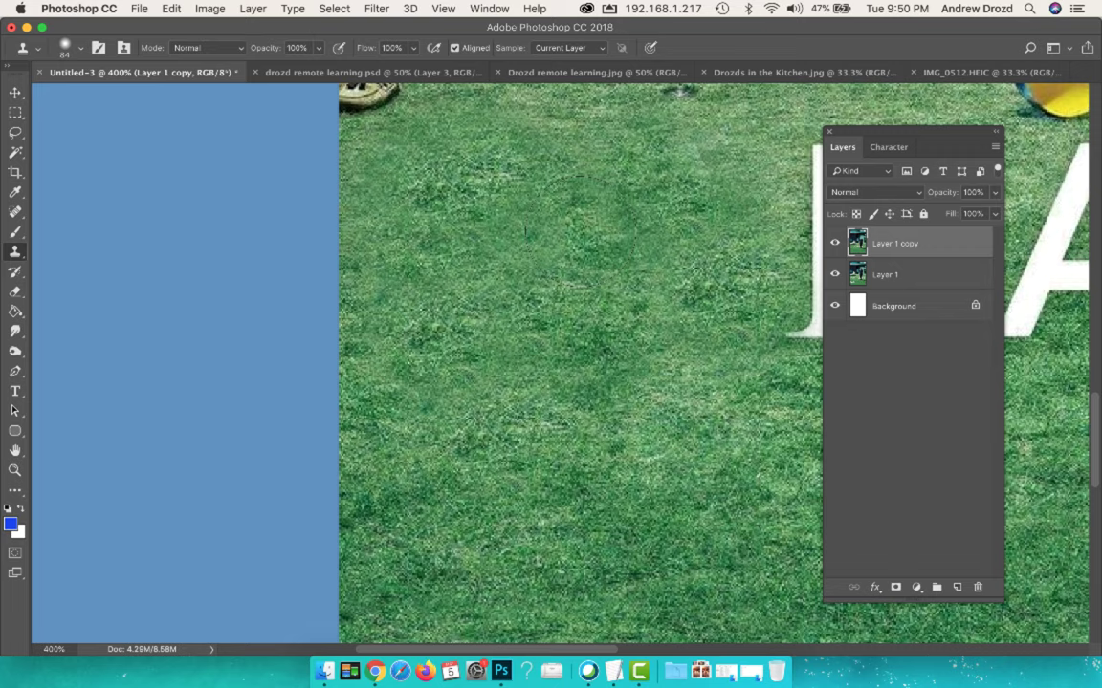
pyautogui.press('super+0')
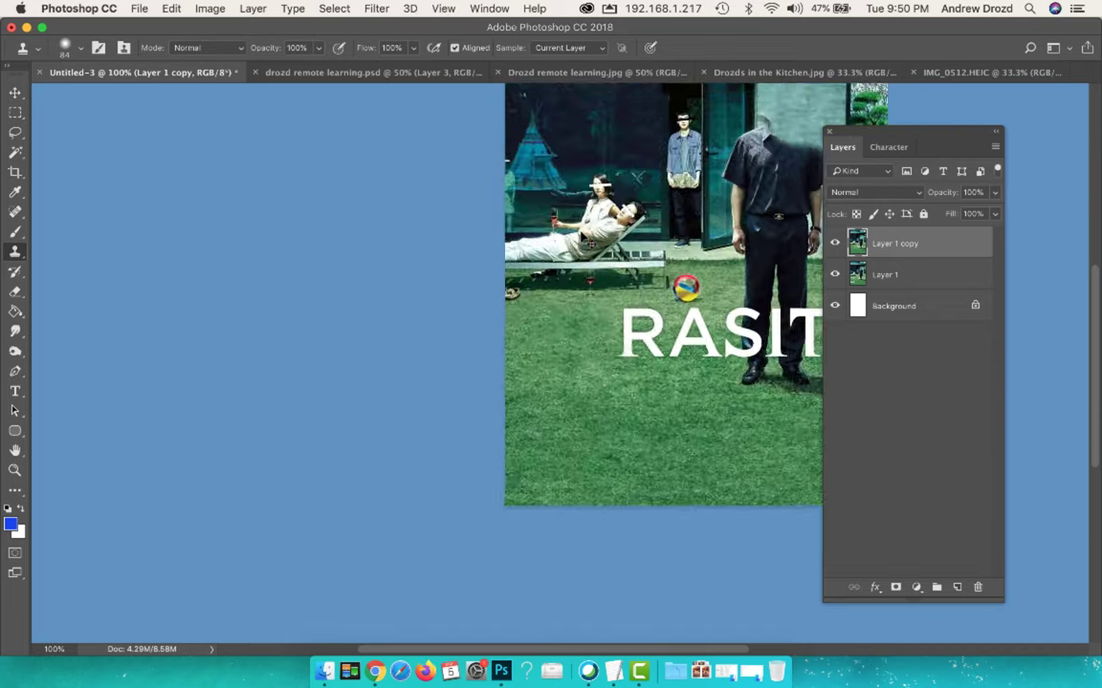
# View at 100%, switch to drozd remote learning.psd, then bring the Google Drive preview forward.
pyautogui.press('super+1')
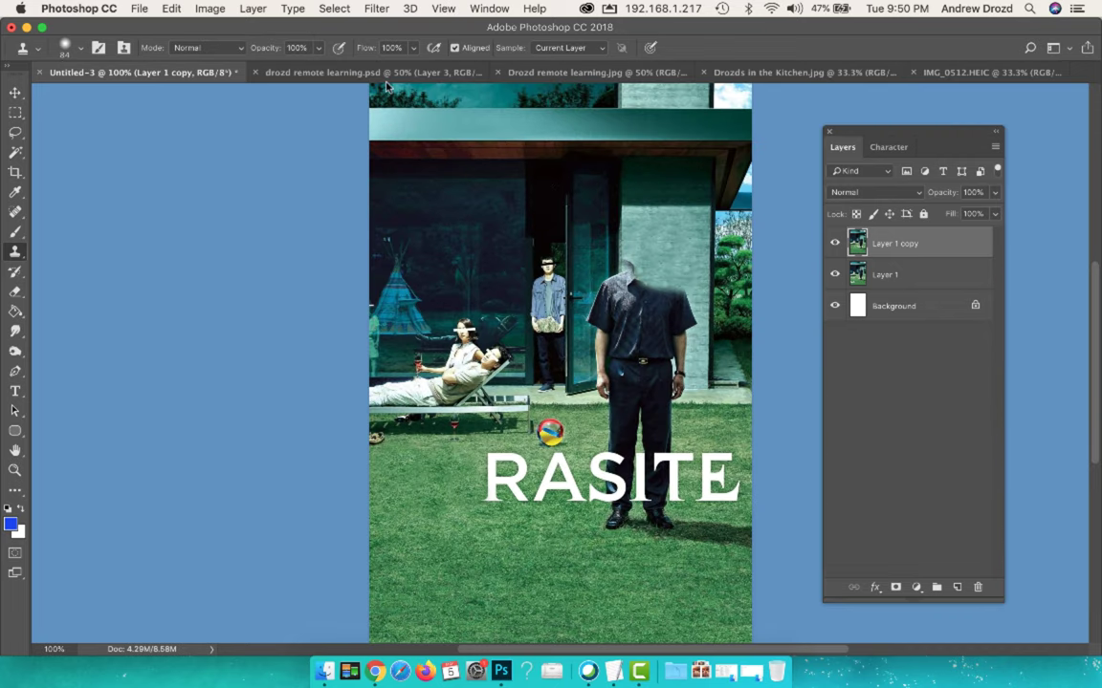
pyautogui.click(405, 74)
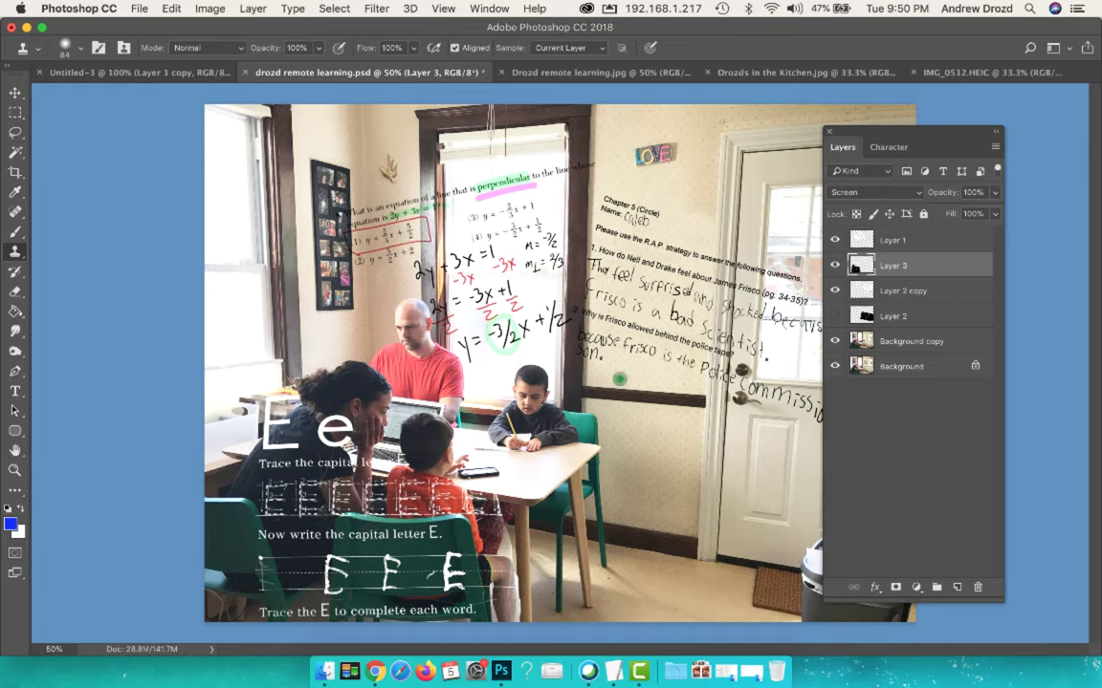
pyautogui.click(364, 652)
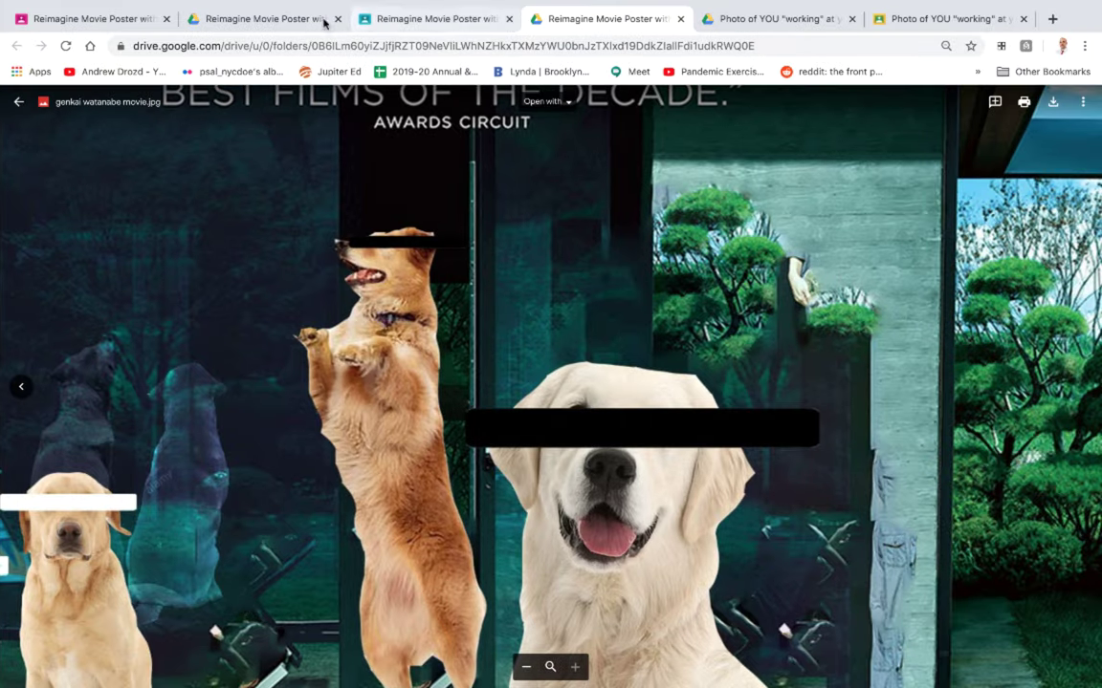
# Download the boy-with-headphones and woman-at-desk photos from the Photo of YOU folder.
pyautogui.click(808, 19)
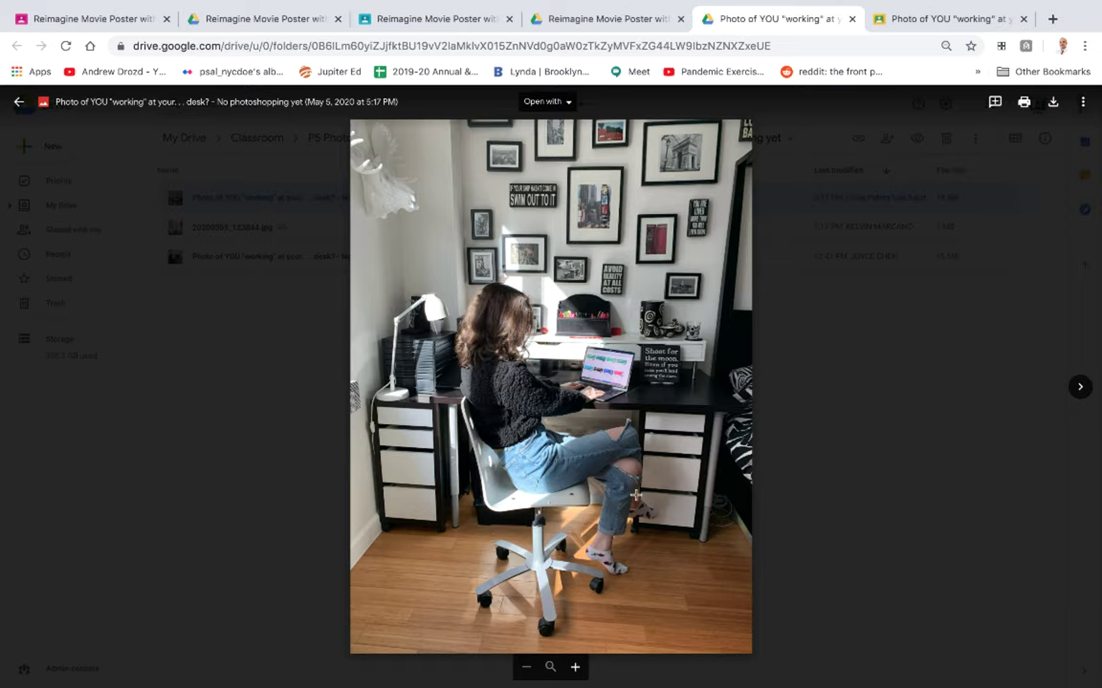
pyautogui.scroll(5, 578, 333)
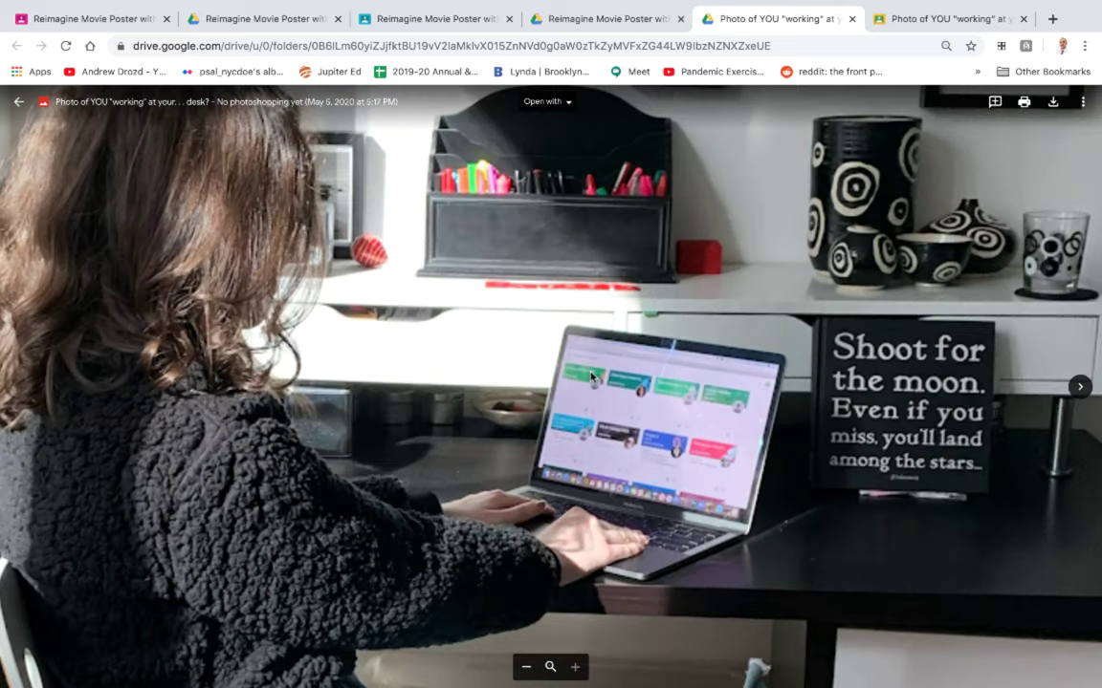
pyautogui.scroll(-5, 612, 428)
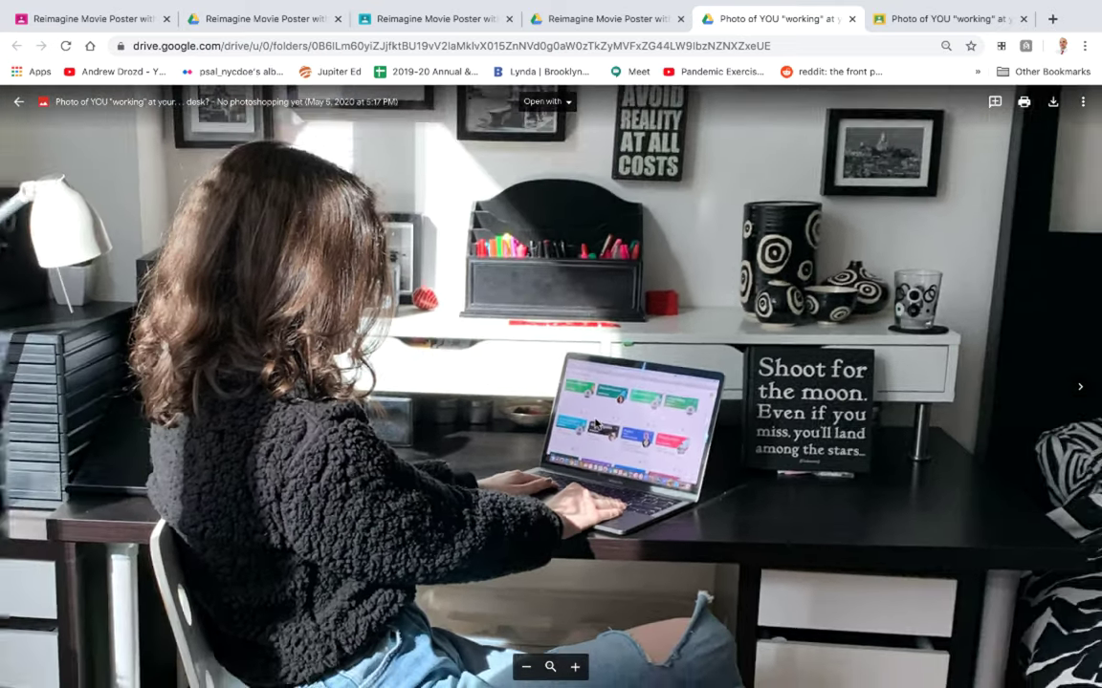
pyautogui.scroll(-2, 601, 424)
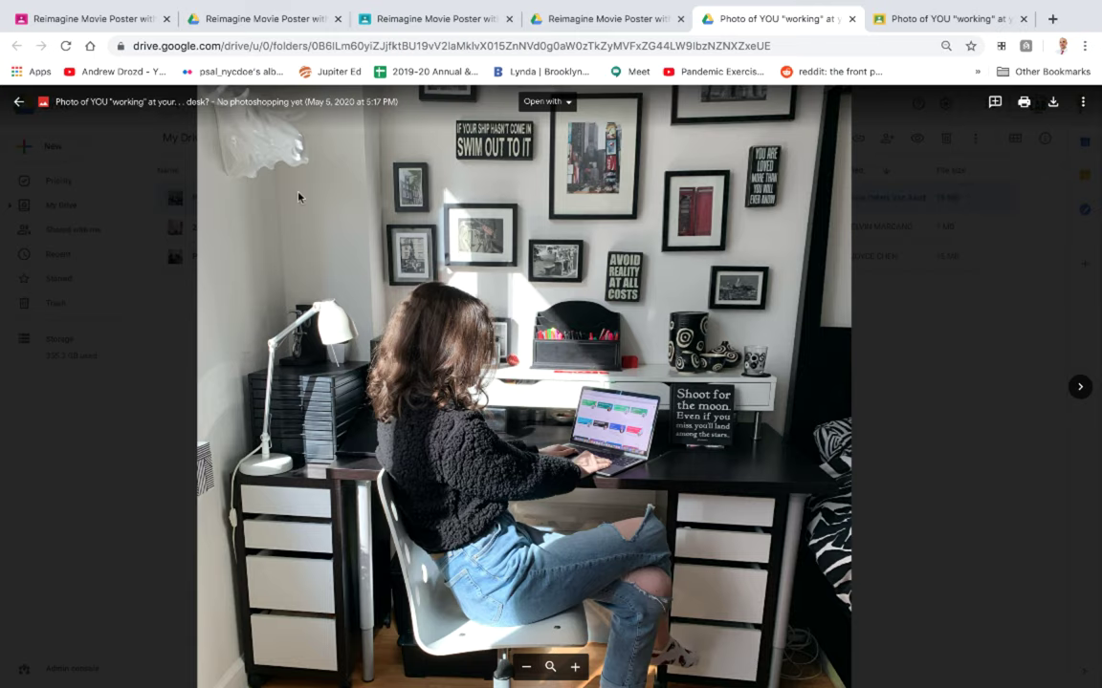
pyautogui.press('Right')
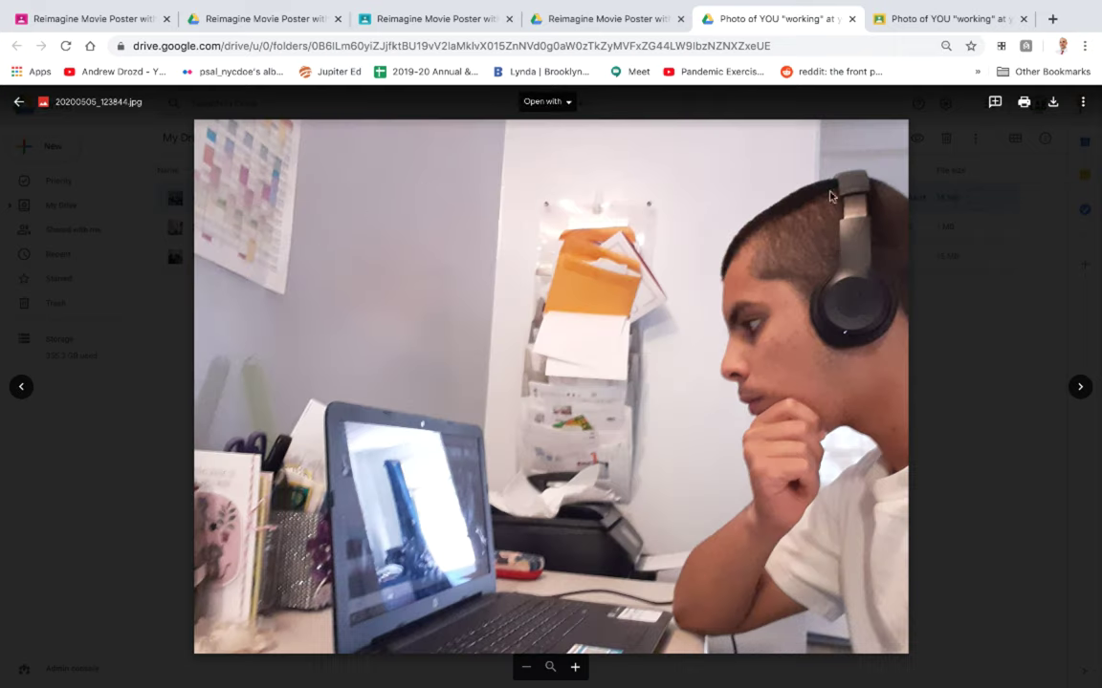
pyautogui.click(1053, 102)
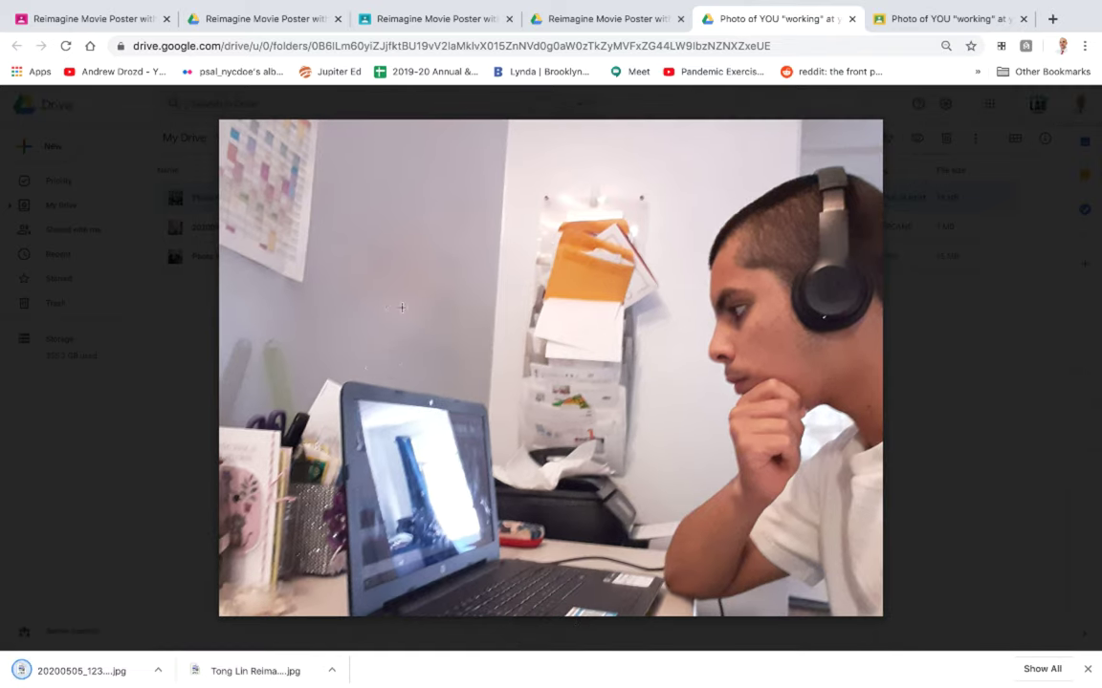
pyautogui.press('Right')
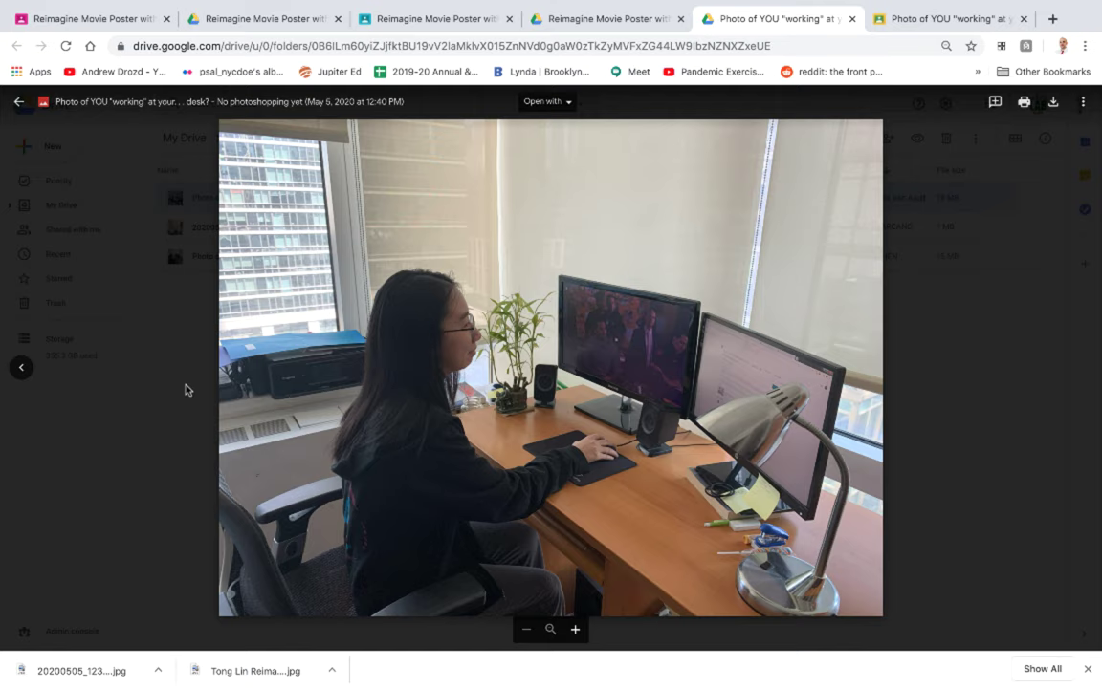
pyautogui.click(1053, 111)
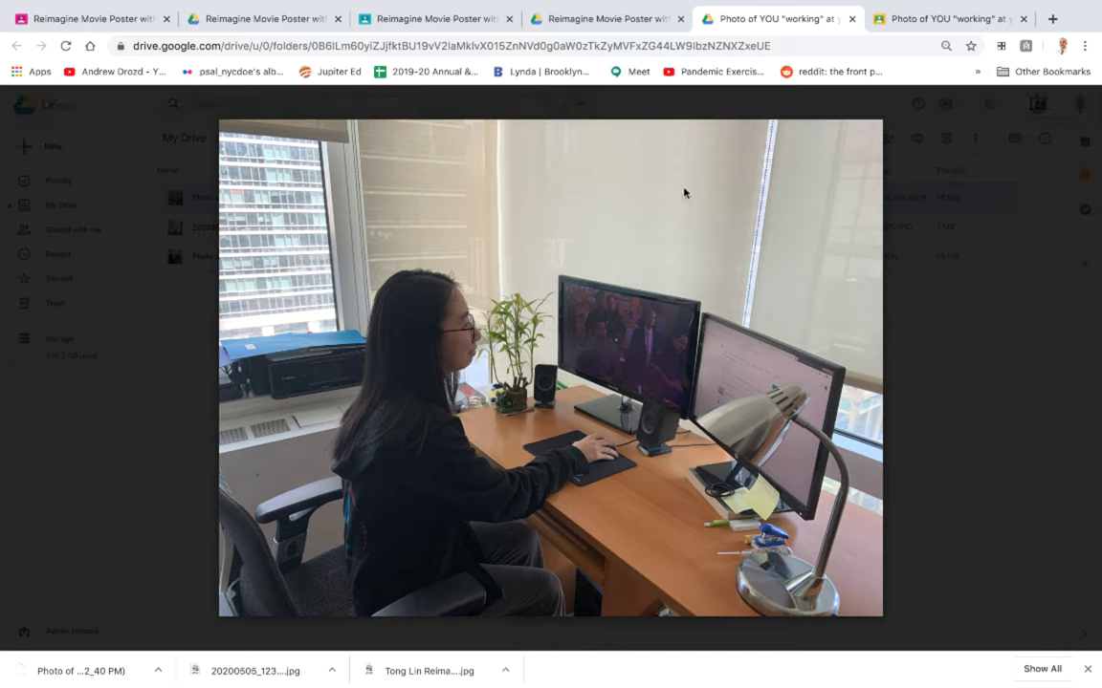
# Screenshot the Classroom student work page and return to Photoshop.
pyautogui.click(470, 23)
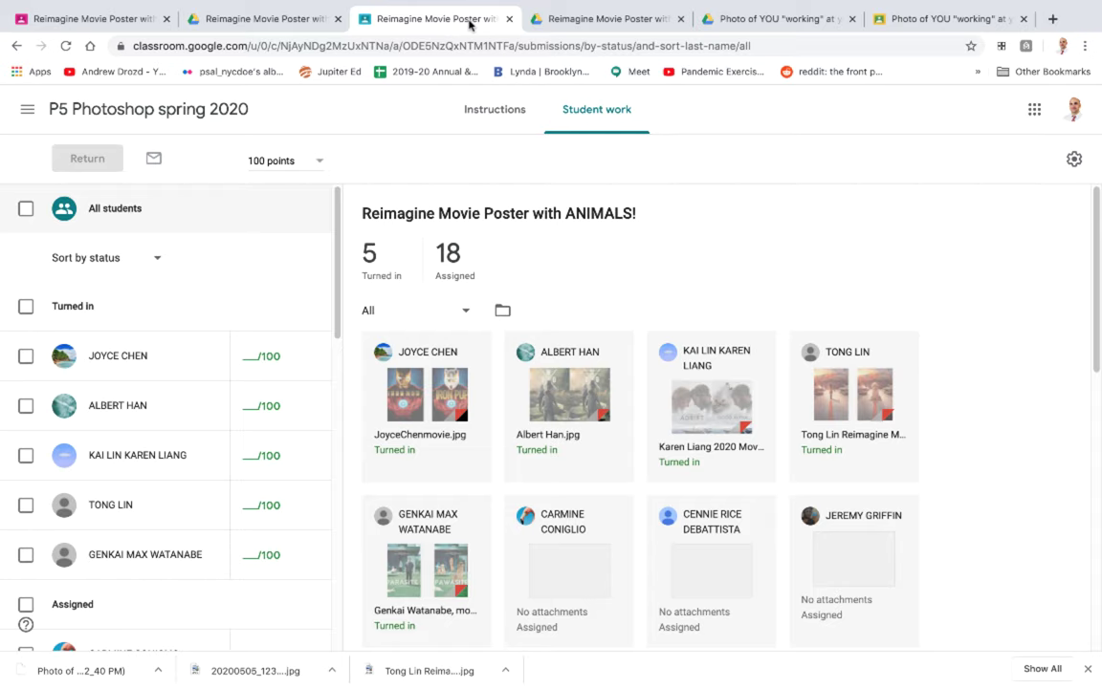
pyautogui.press('super+shift+3')
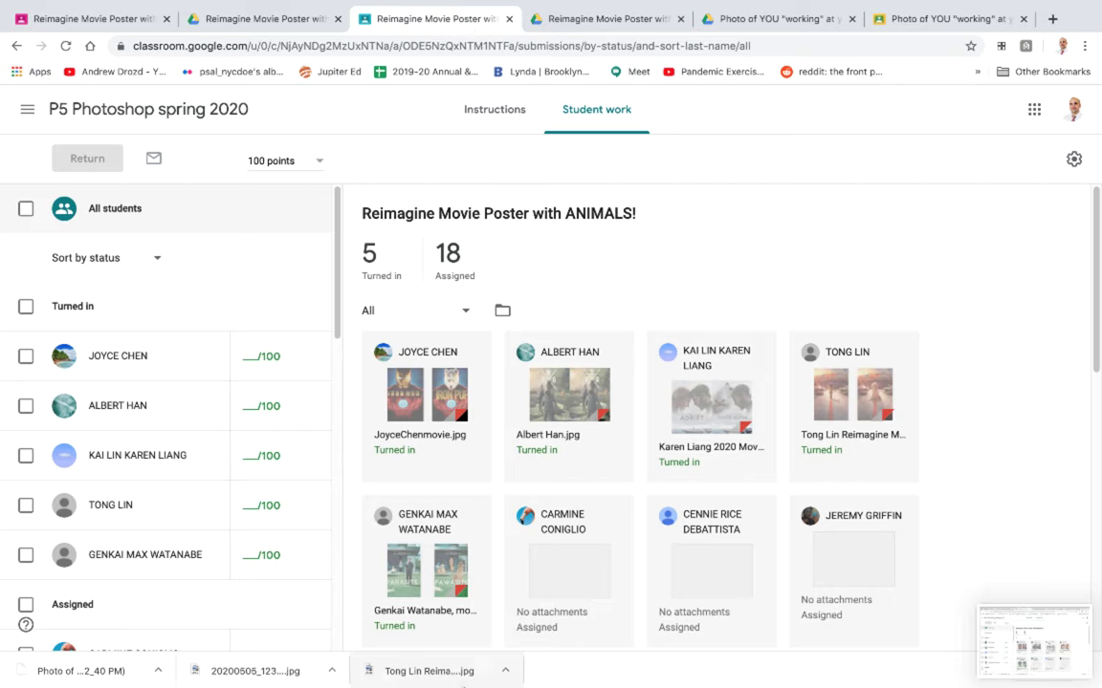
pyautogui.moveTo(524, 669)
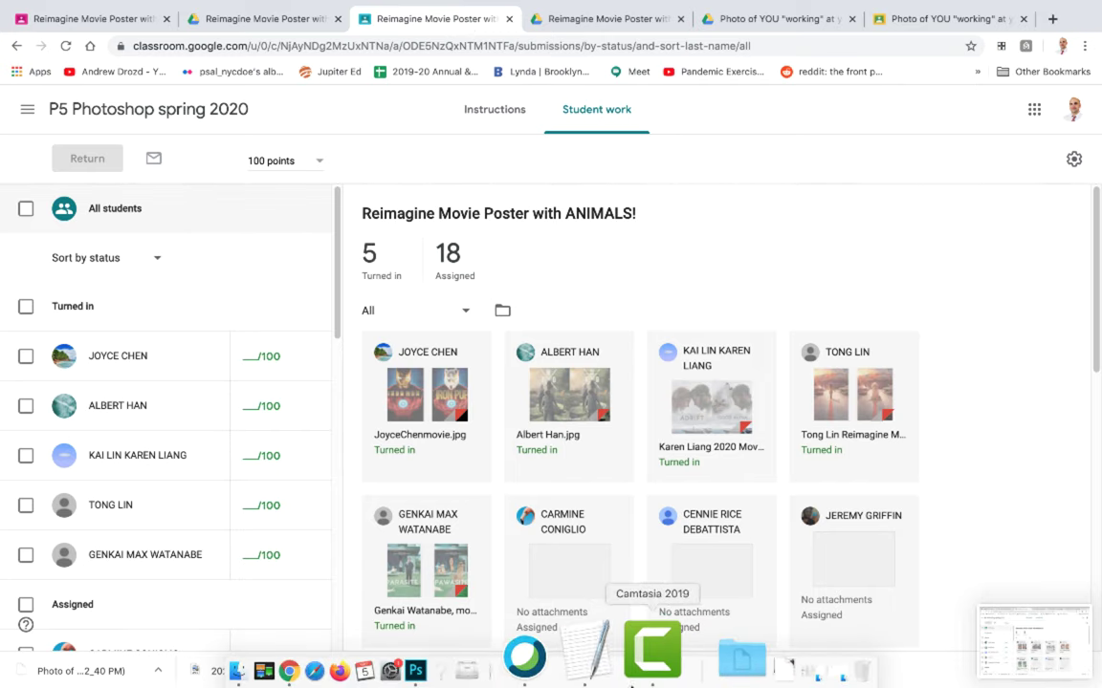
pyautogui.click(489, 672)
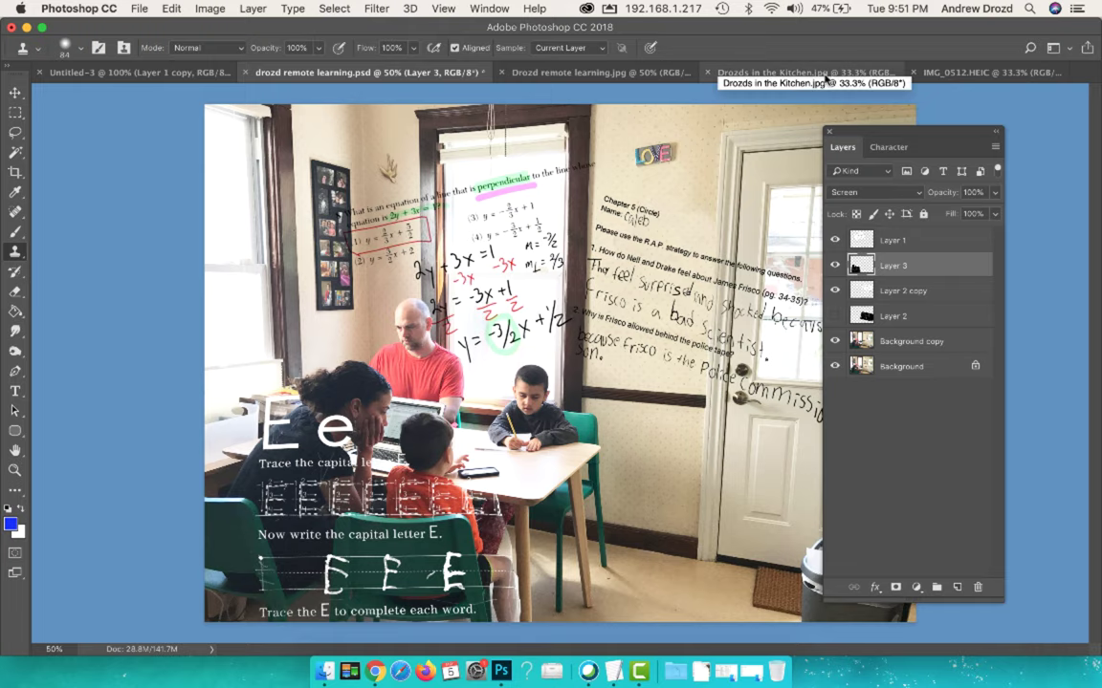
# Compare the kitchen and IMG_0512.HEIC photos, then duplicate the kitchen background as Layer 1.
pyautogui.click(829, 74)
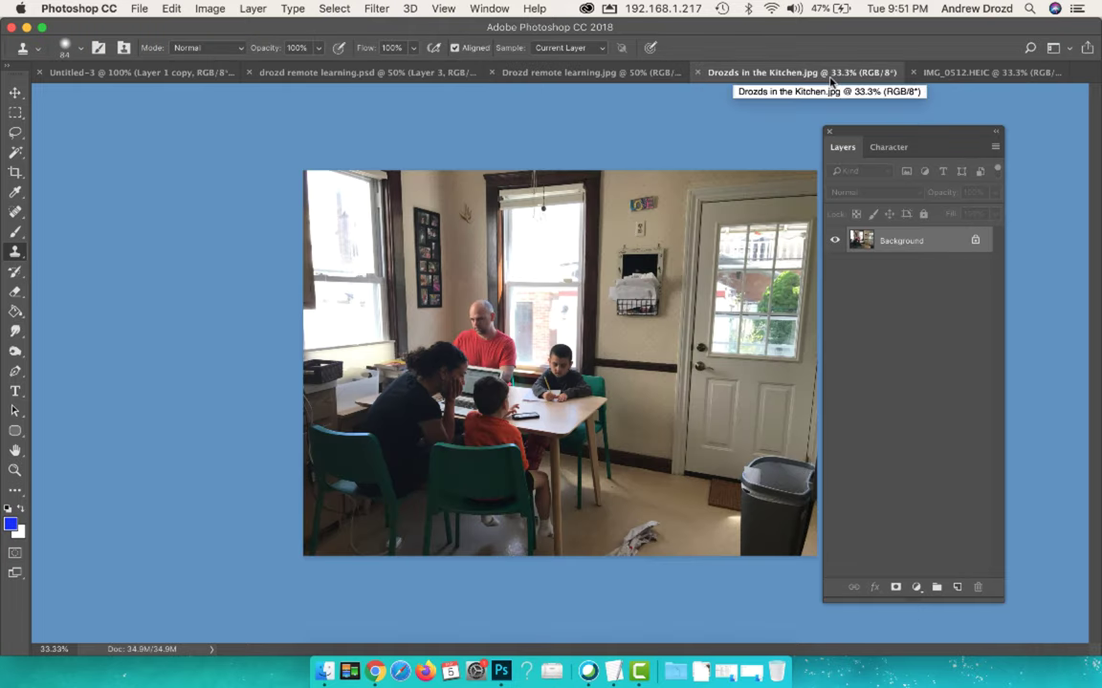
pyautogui.press('super+equal')
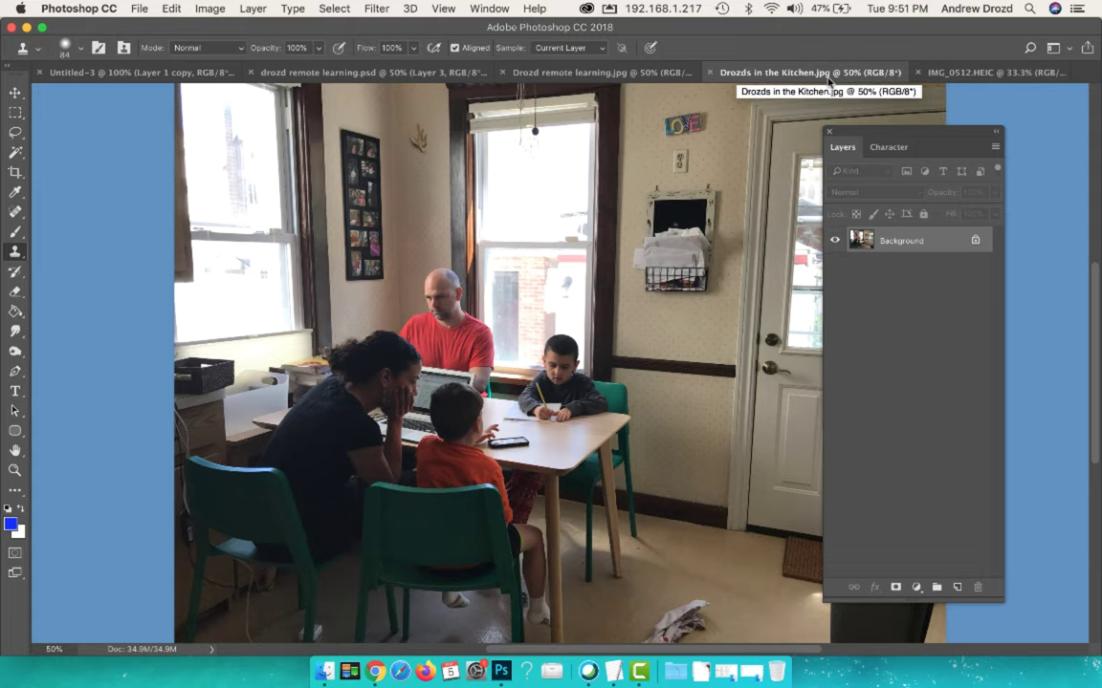
pyautogui.click(974, 76)
pyautogui.press('super+plus')
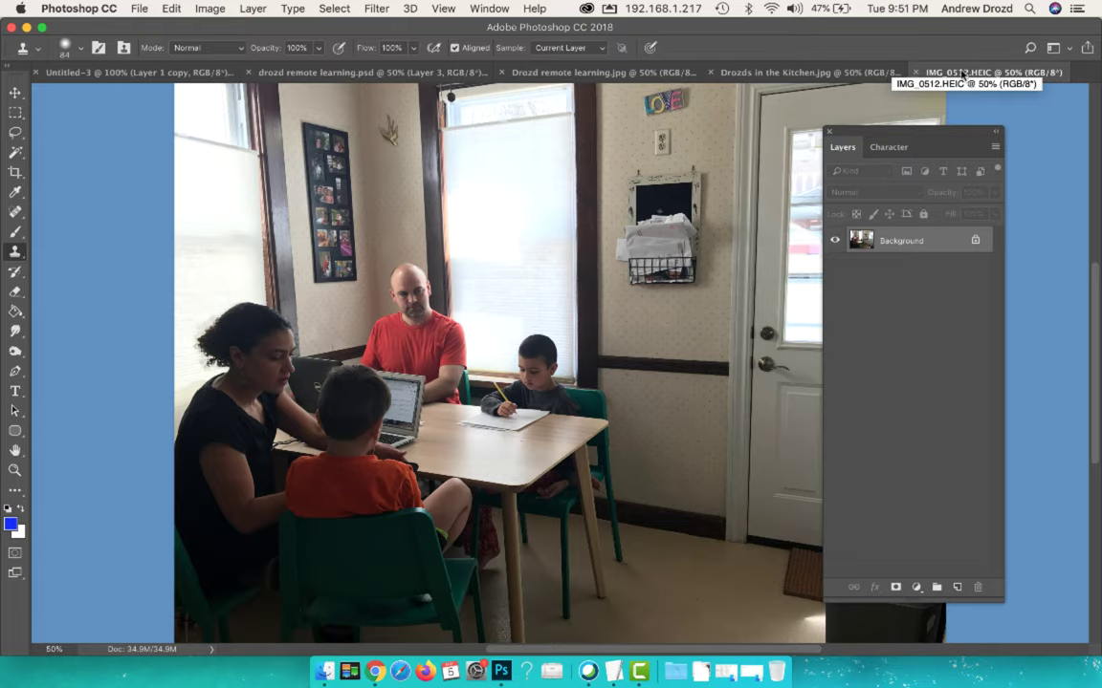
pyautogui.click(830, 77)
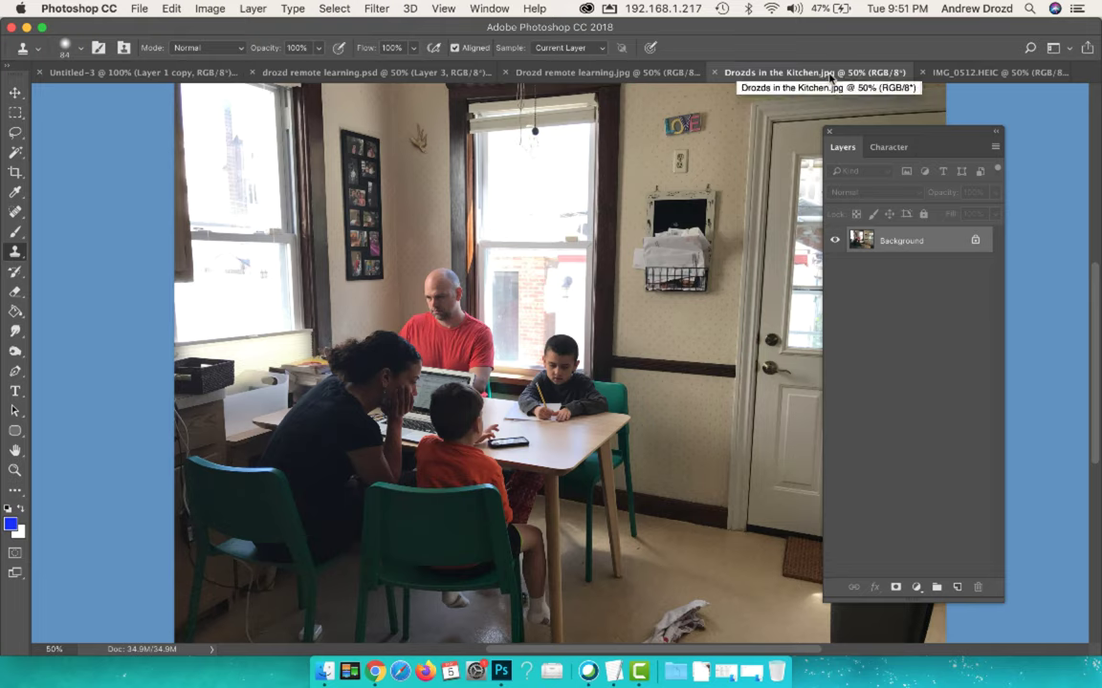
pyautogui.hotkey('ctrl', 'j')
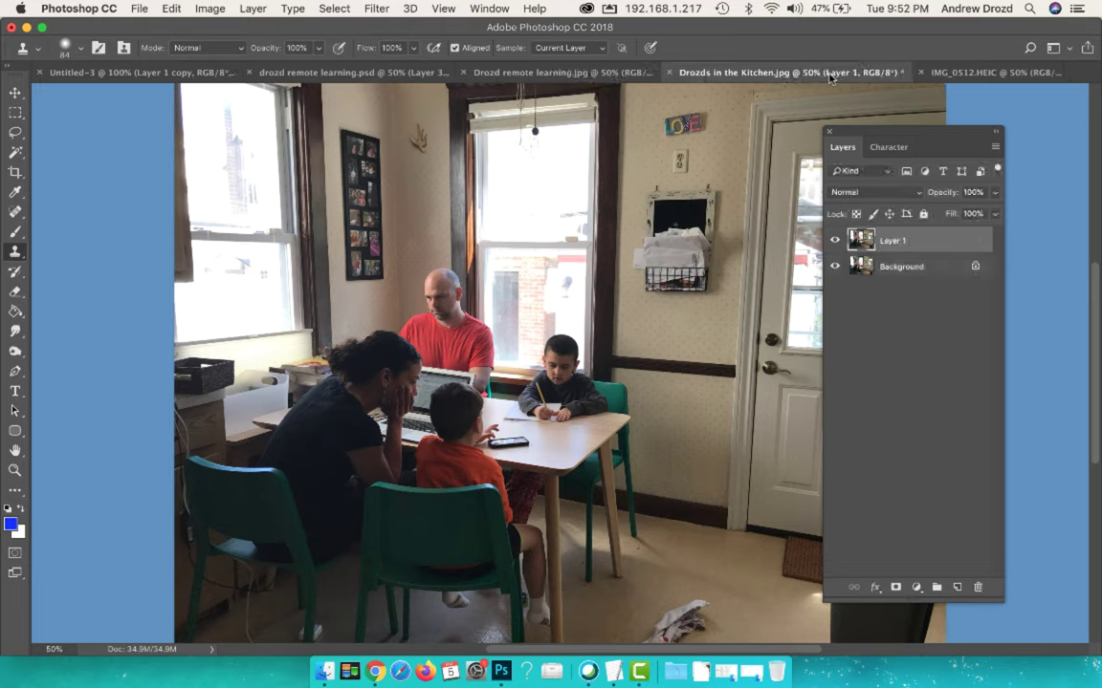
# Brighten Layer 1 with Curves by raising the highlights and adding a shadow point.
pyautogui.hotkey('ctrl', 'm')
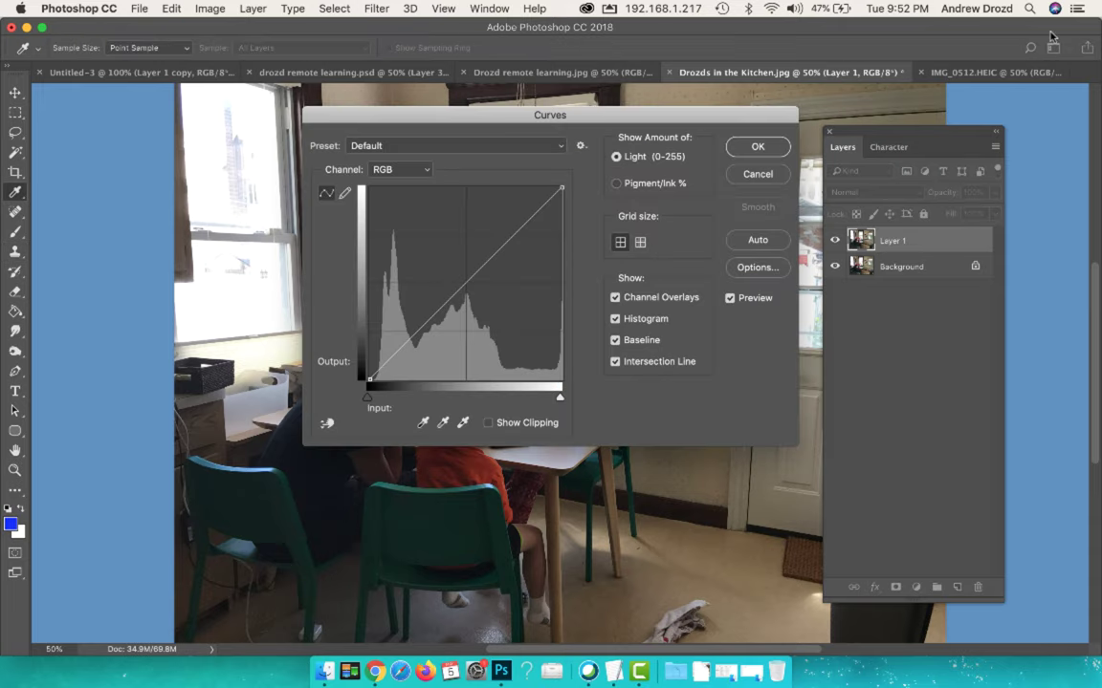
pyautogui.moveTo(619, 139); pyautogui.dragTo(1020, 193)
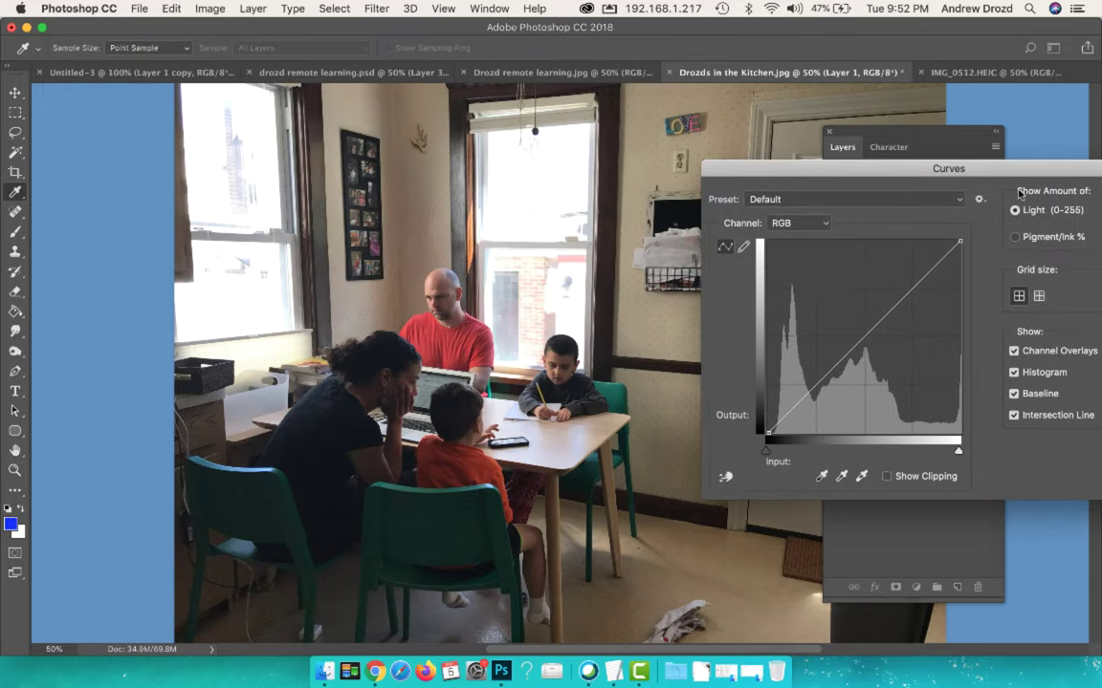
pyautogui.moveTo(911, 281); pyautogui.dragTo(897, 264)
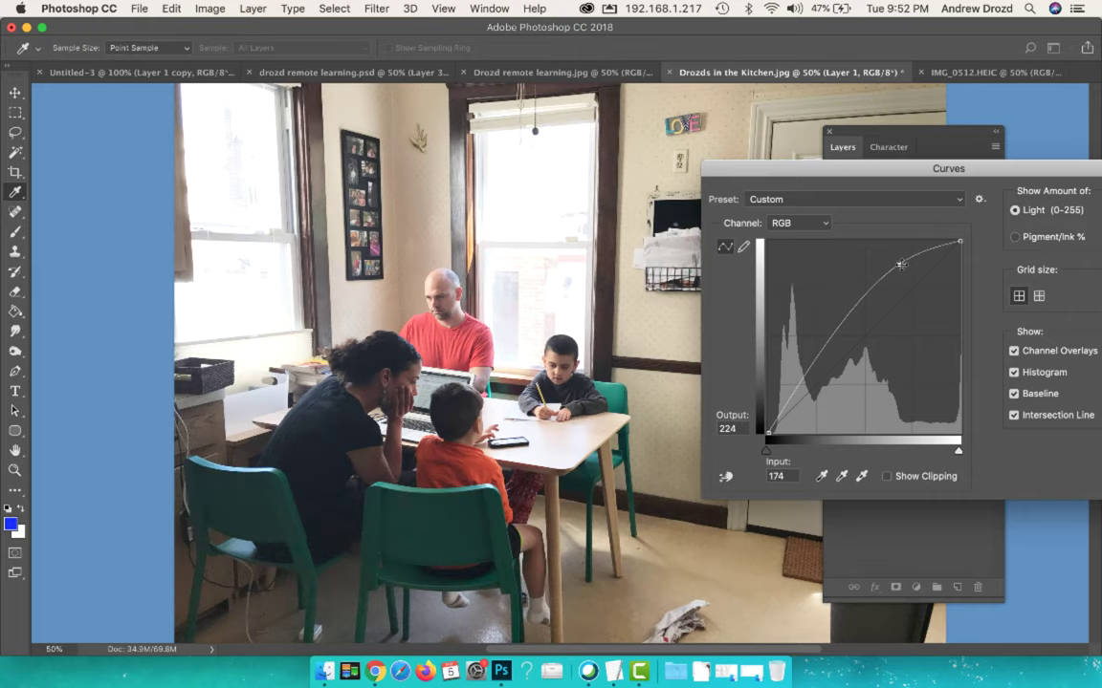
pyautogui.moveTo(899, 265); pyautogui.dragTo(897, 264)
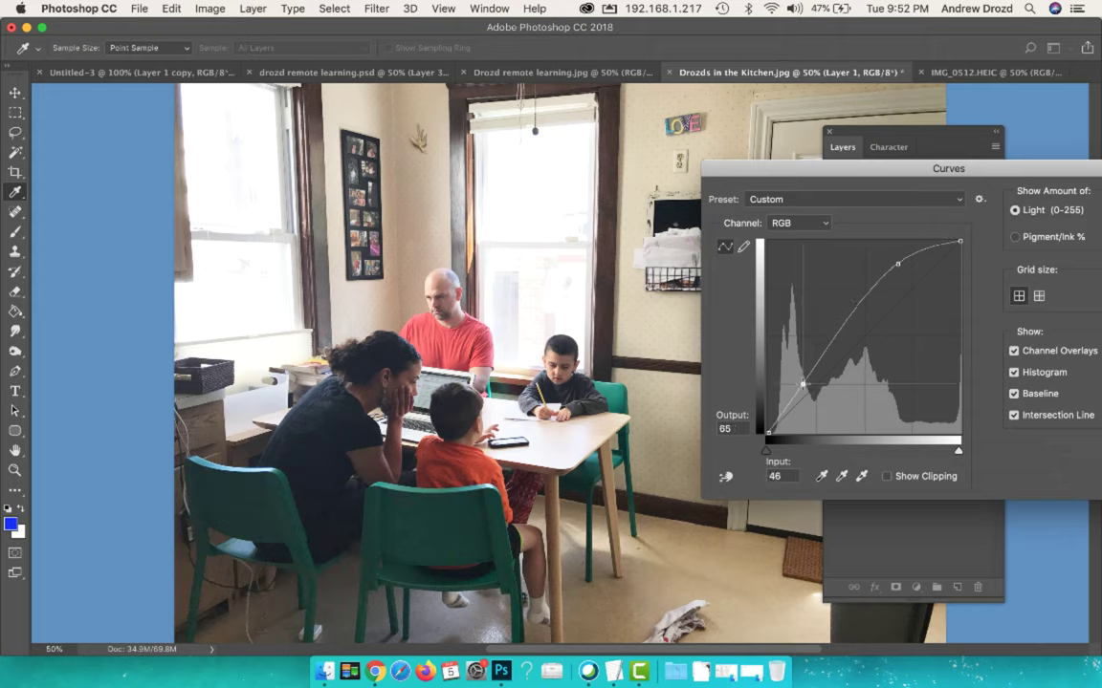
pyautogui.moveTo(804, 375); pyautogui.dragTo(802, 385)
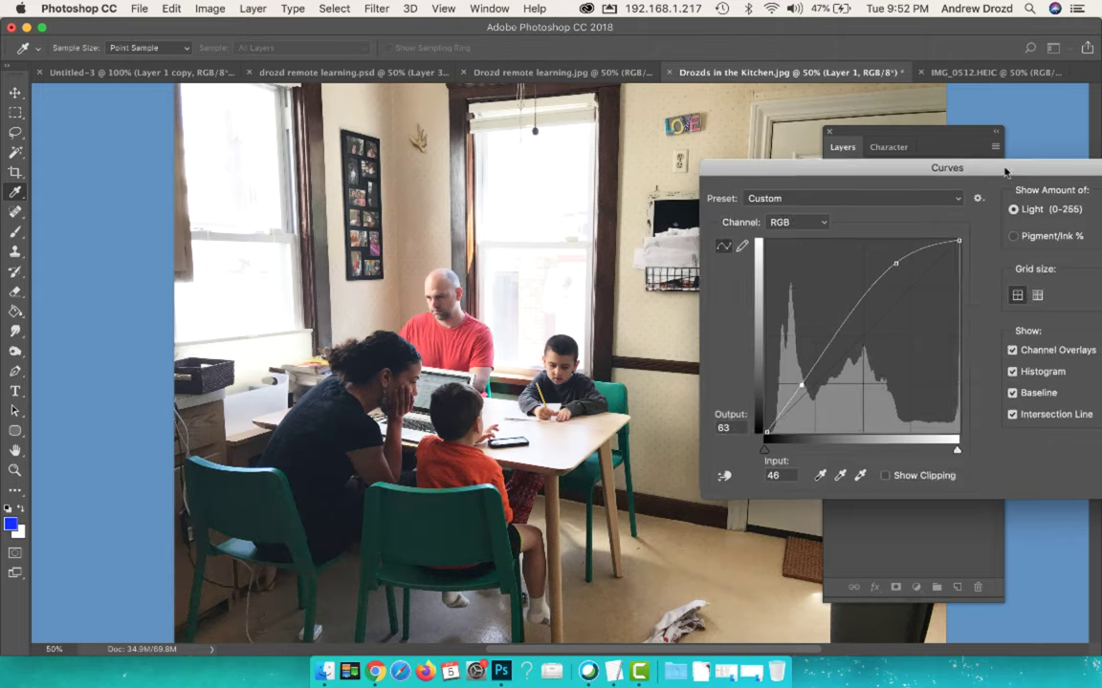
pyautogui.moveTo(1001, 172); pyautogui.dragTo(970, 174)
pyautogui.press('Return')
pyautogui.press('s')
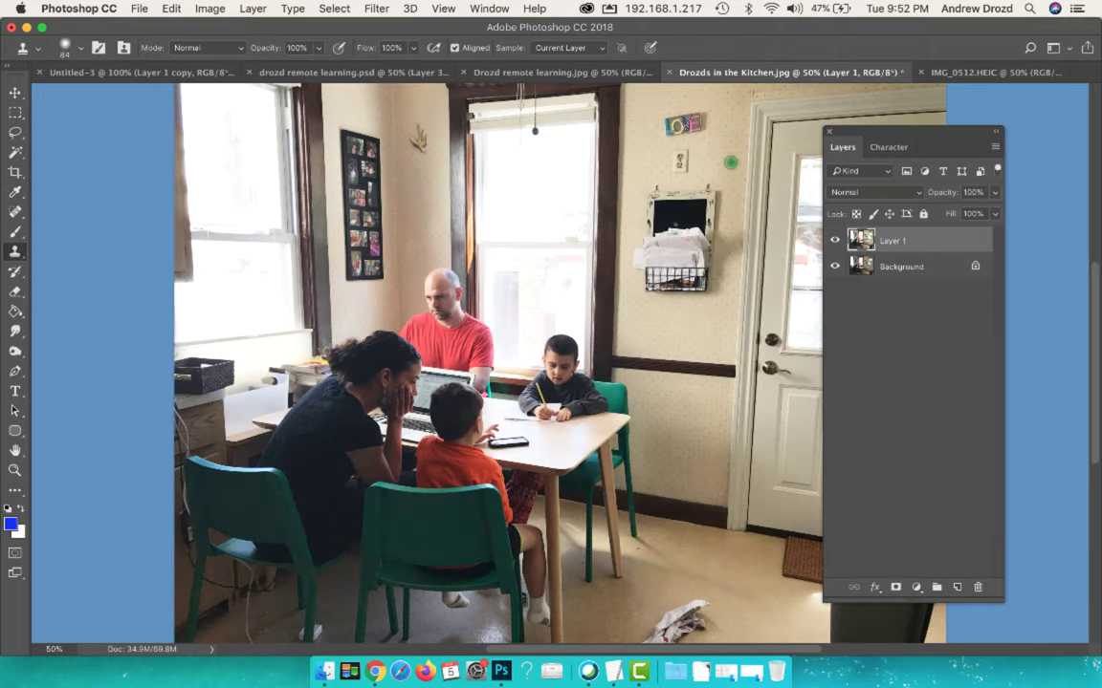
pyautogui.hotkey('ctrl', '=')
# Return to the Drozds in the Kitchen photo and zoom to the wall mail basket.
pyautogui.hscroll(5, 733, 169)
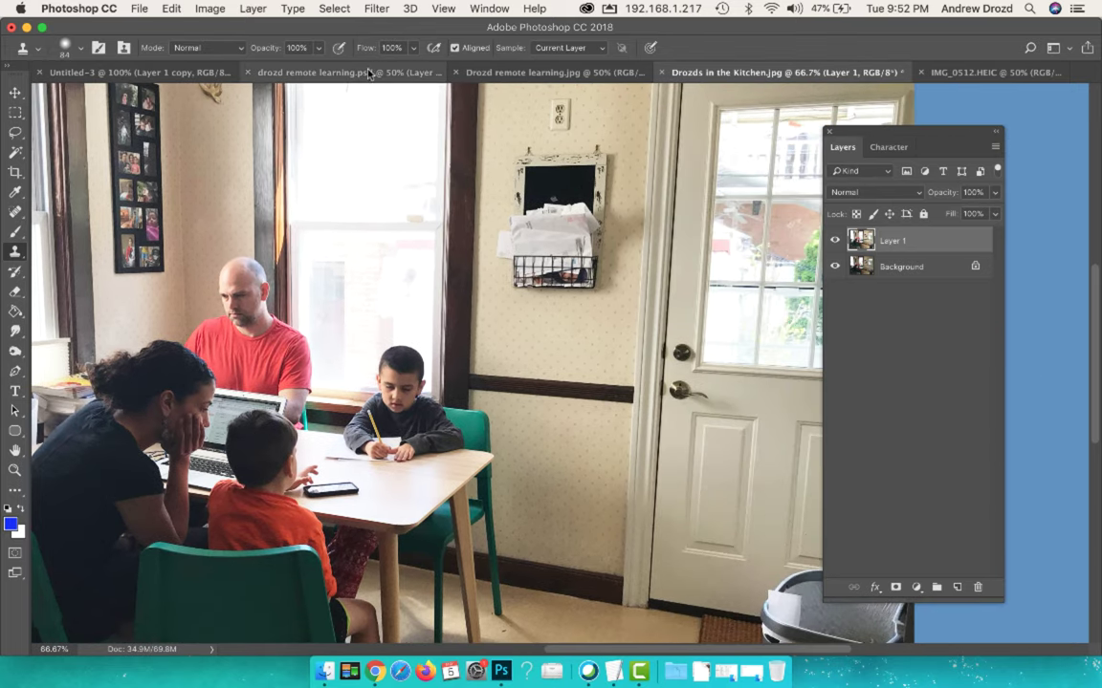
pyautogui.click(368, 73)
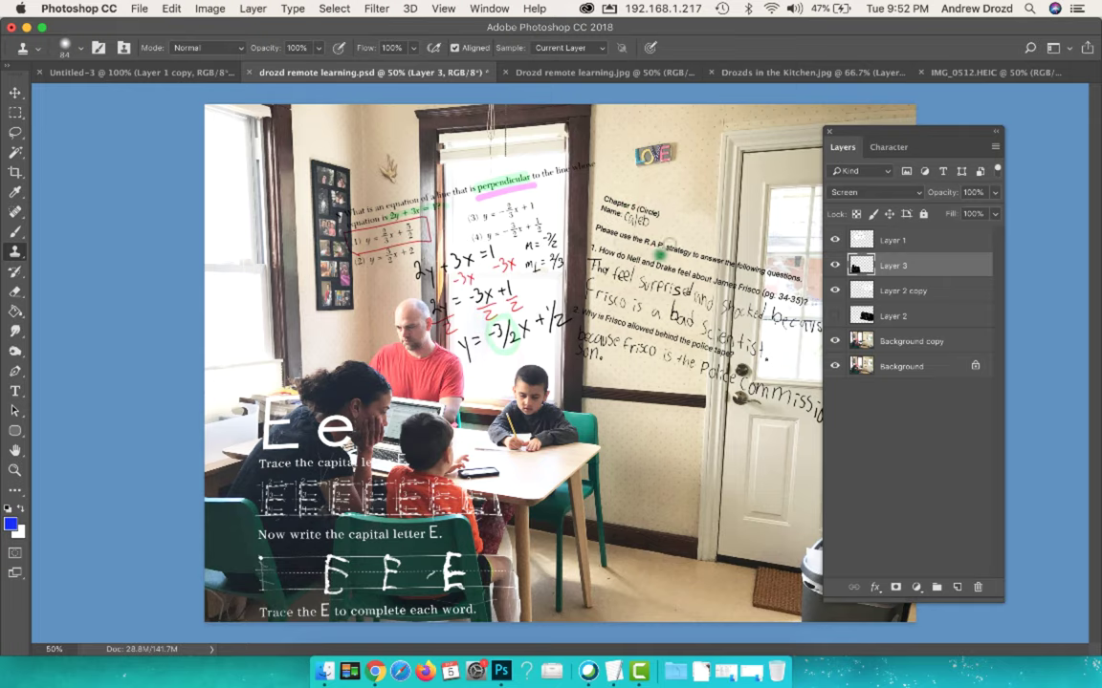
pyautogui.click(811, 73)
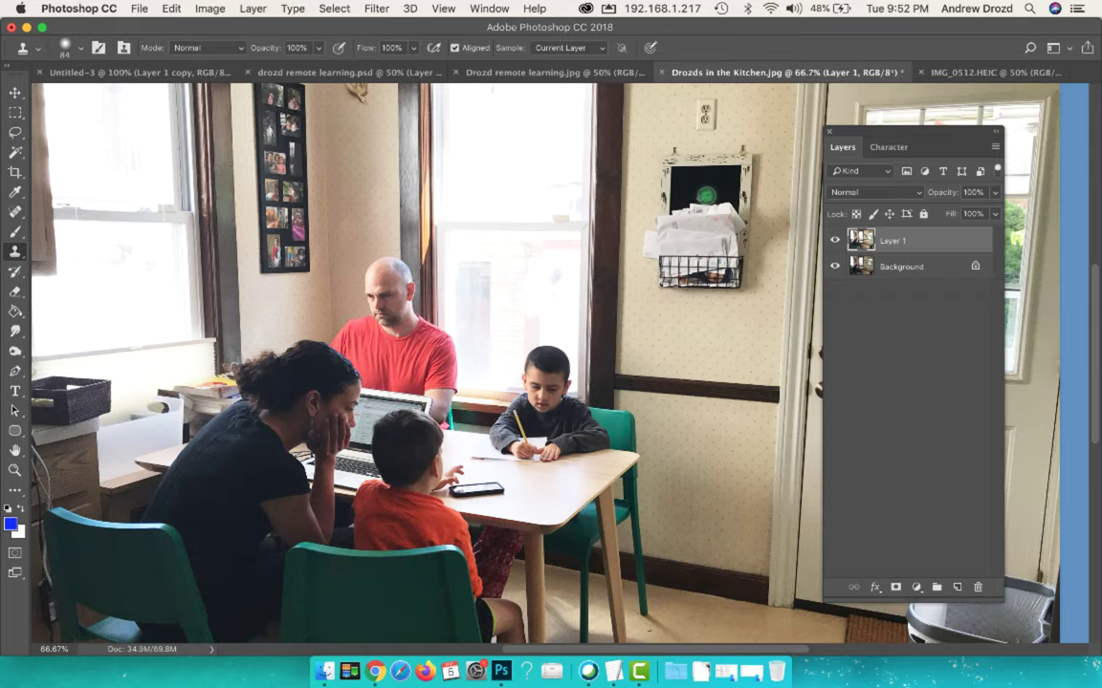
pyautogui.press('super+equal')
pyautogui.moveTo(635, 182); pyautogui.dragTo(514, 297)
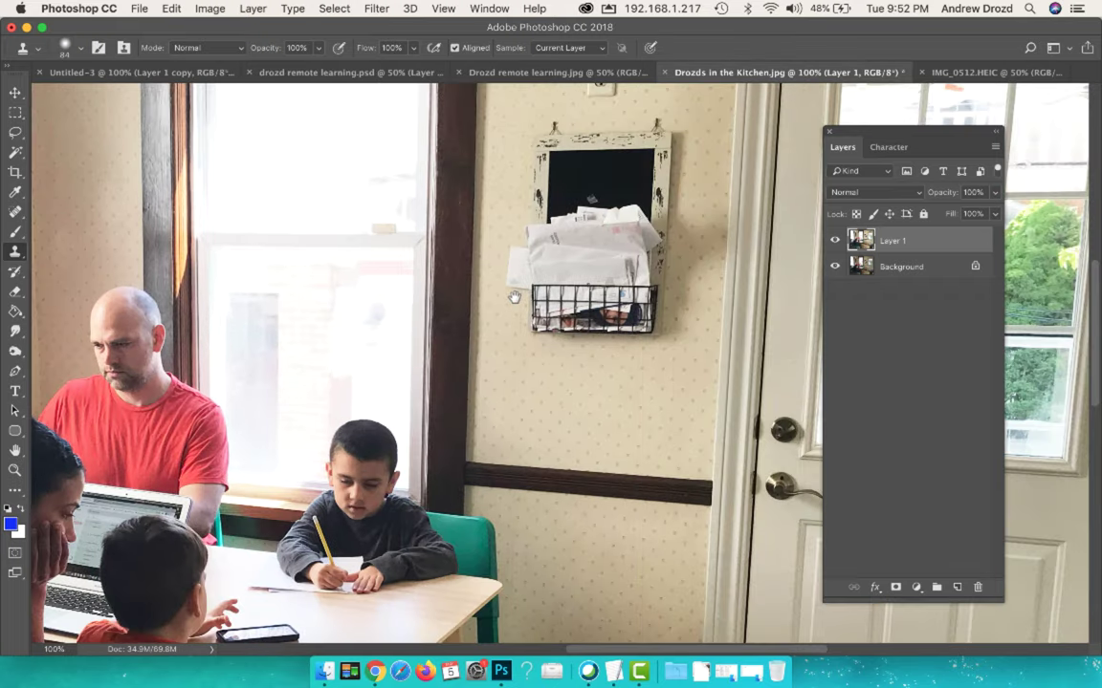
# Marquee the mail basket, Content-Aware fill it, and deselect.
pyautogui.click(16, 112)
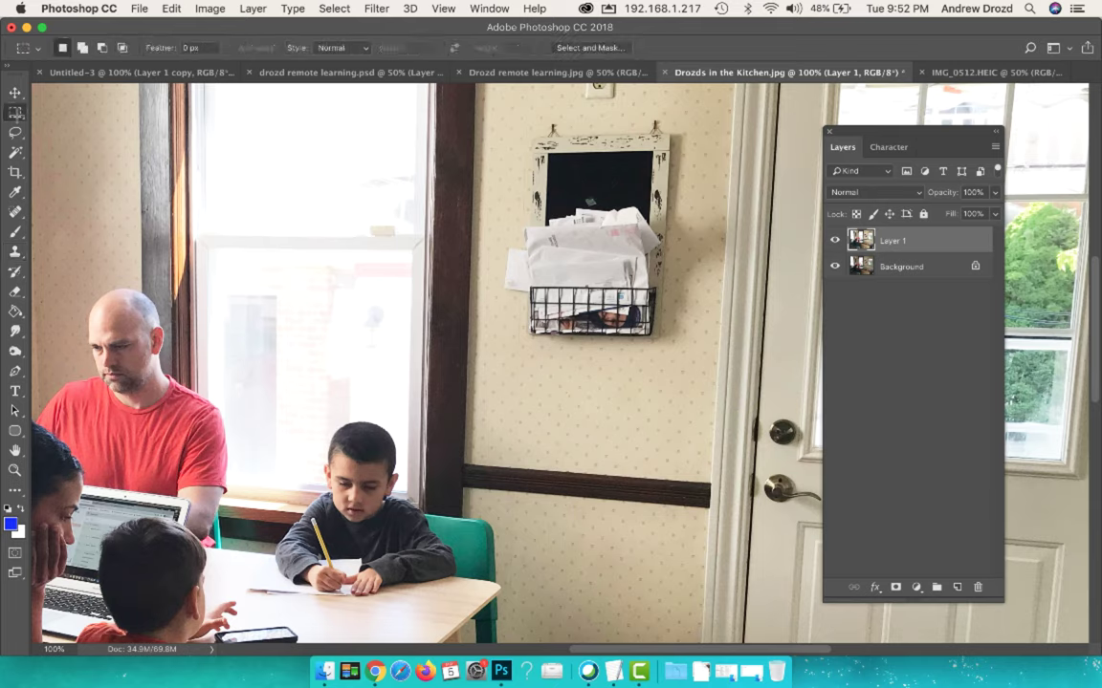
pyautogui.moveTo(527, 123); pyautogui.dragTo(670, 325)
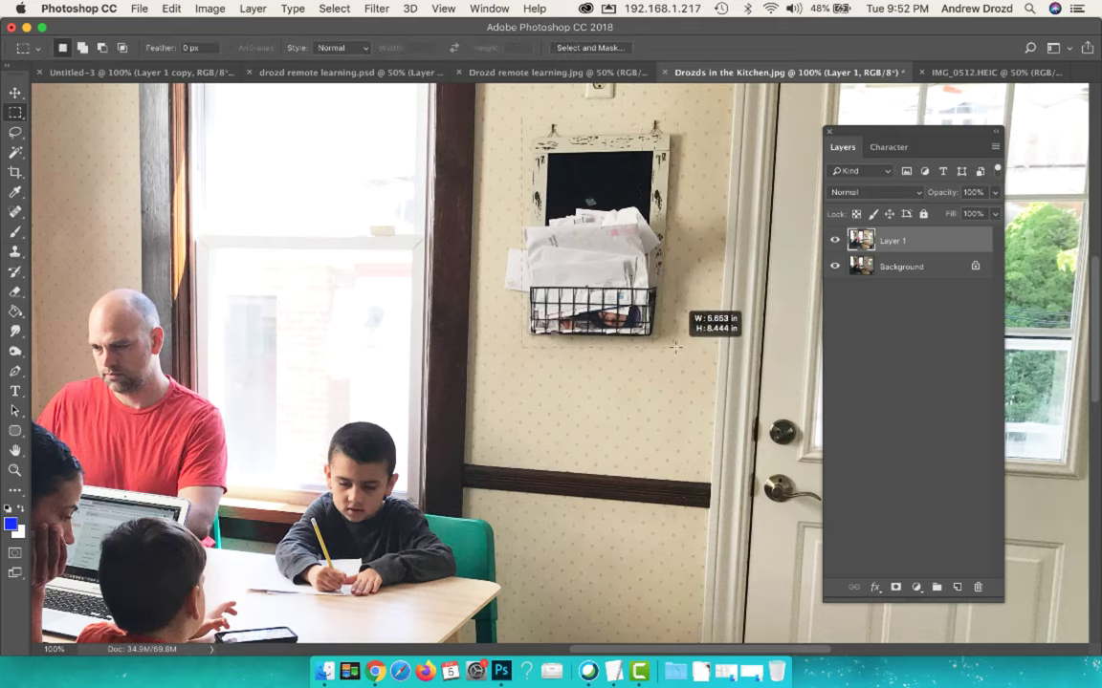
pyautogui.moveTo(670, 325); pyautogui.dragTo(676, 346)
pyautogui.rightClick(624, 316)
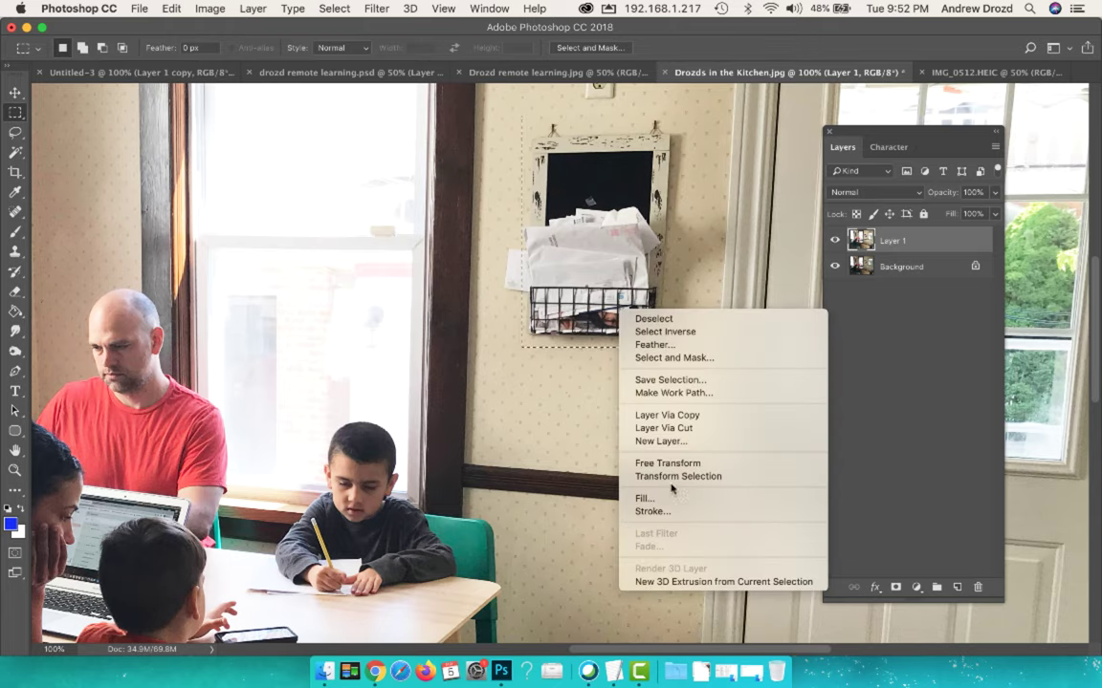
pyautogui.click(671, 497)
pyautogui.click(648, 251)
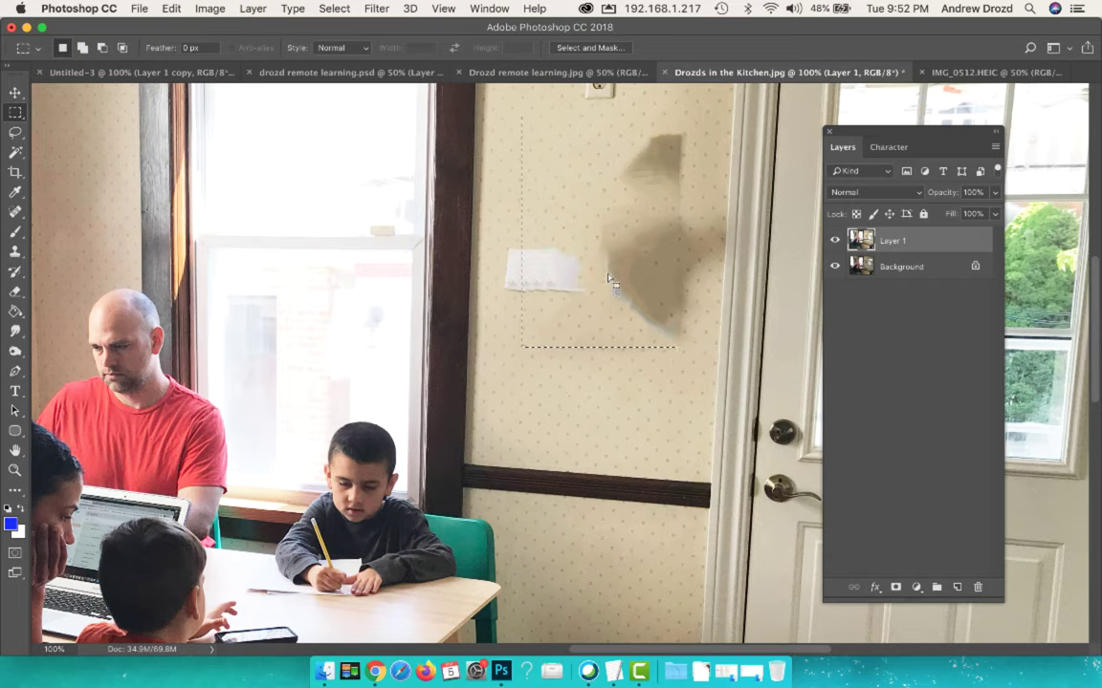
pyautogui.press('super+d')
# Clone-stamp wall texture over the white patch and dark stain with a 130 px brush.
pyautogui.press('s')
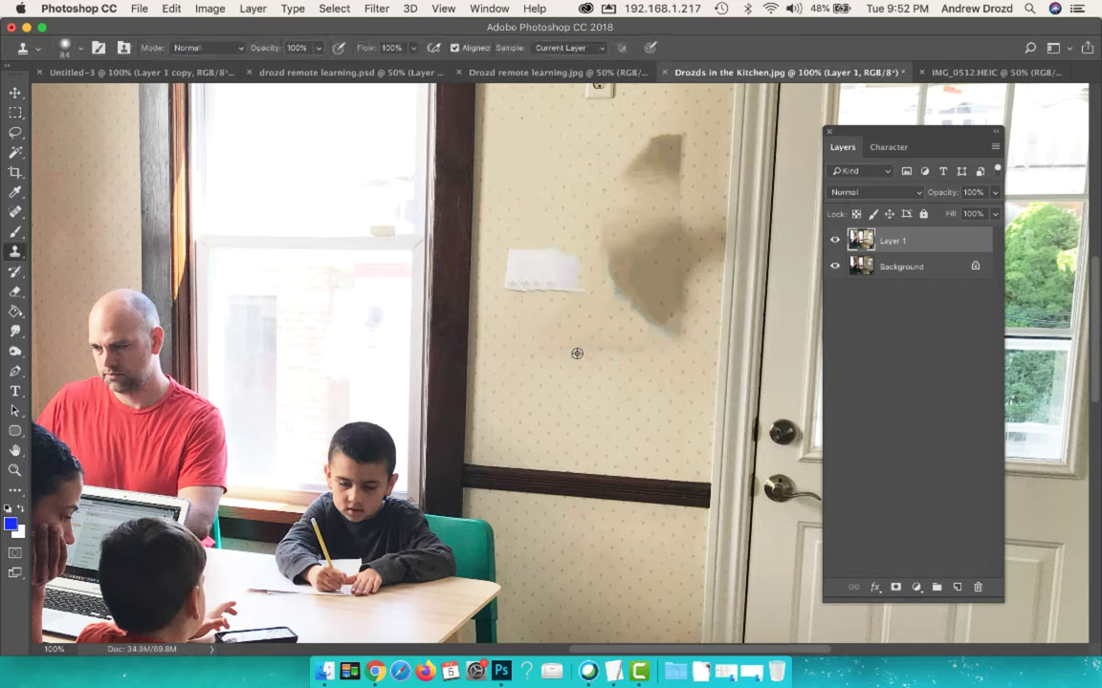
pyautogui.moveTo(578, 276); pyautogui.dragTo(536, 260)
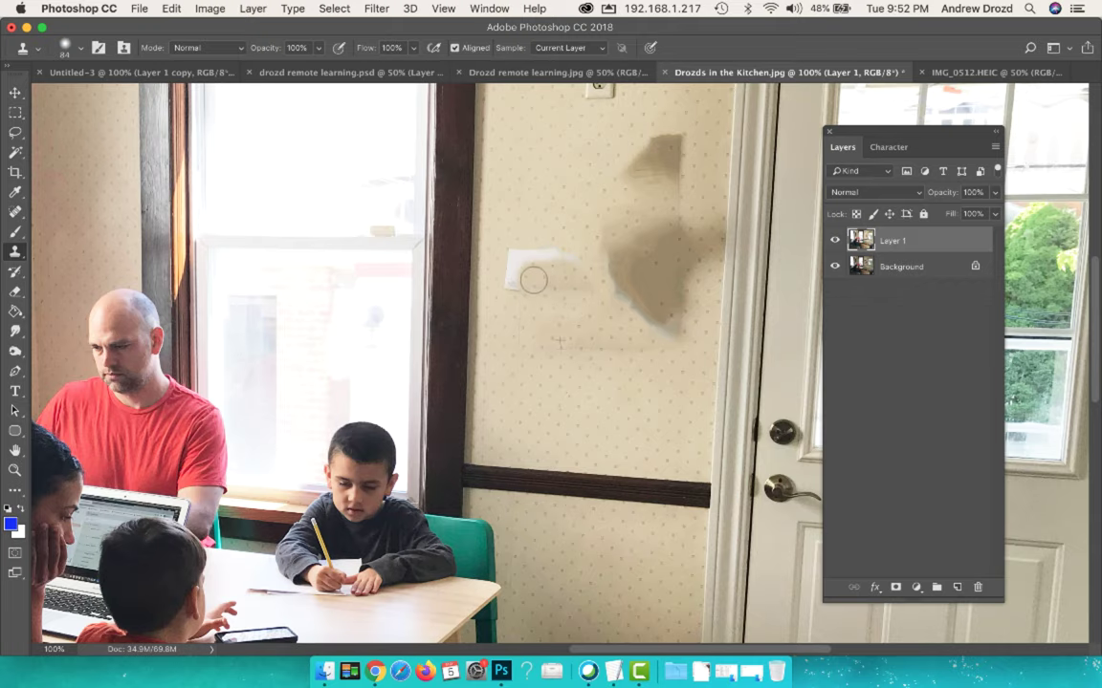
pyautogui.rightClick(580, 335)
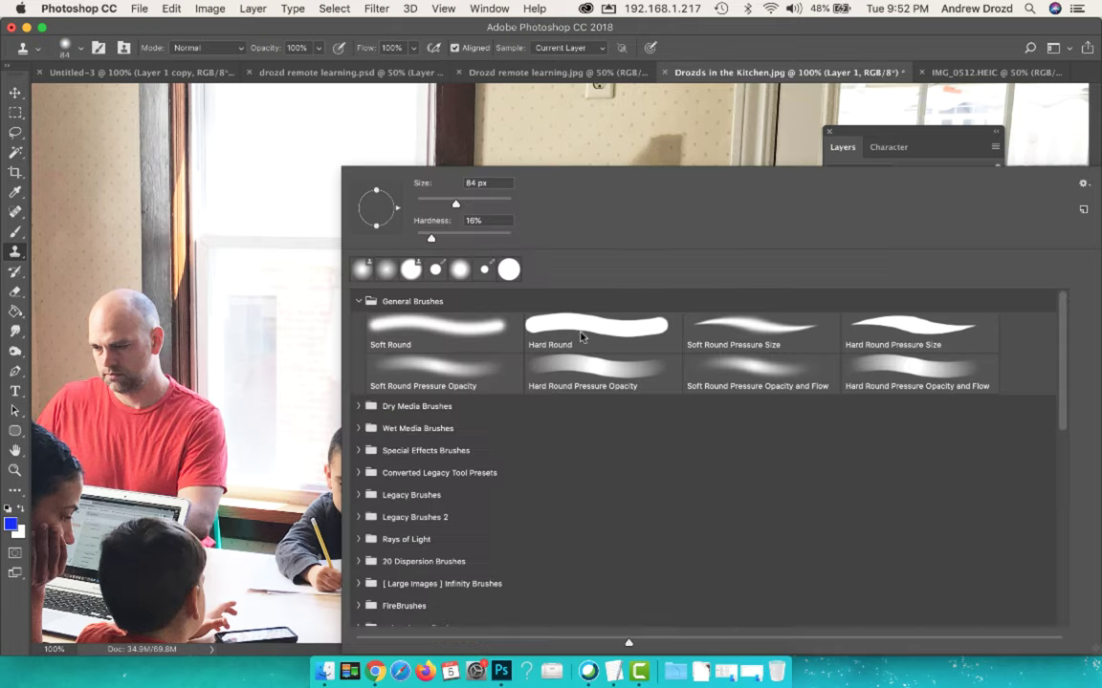
pyautogui.click(470, 200)
pyautogui.click(459, 138)
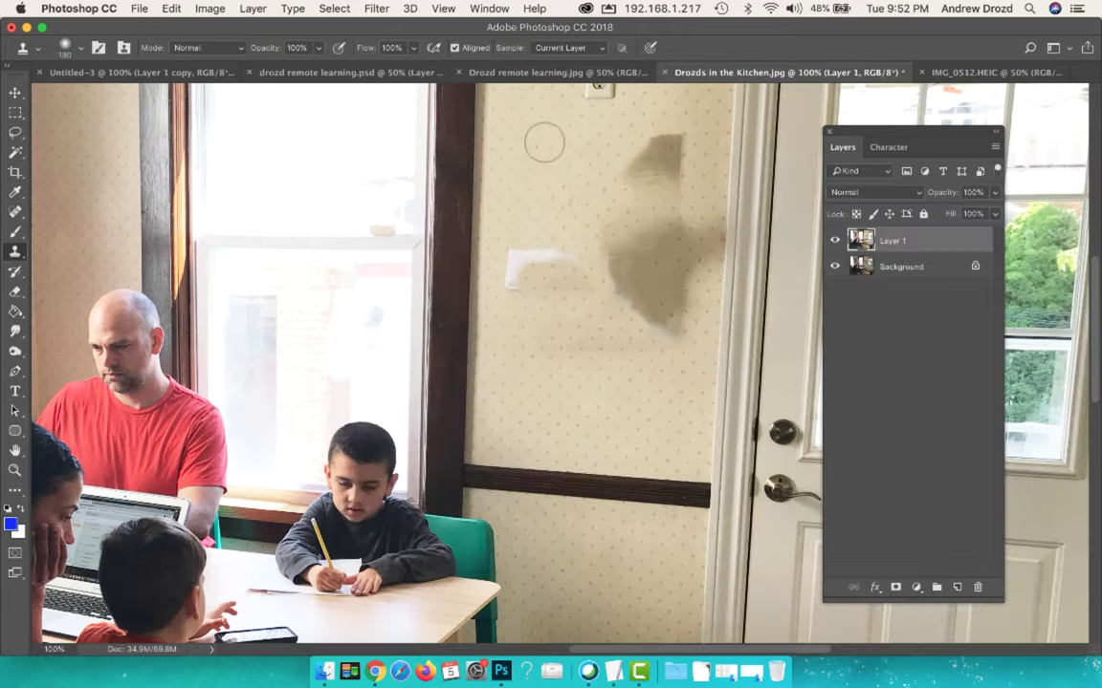
pyautogui.keyDown('alt'); pyautogui.click(649, 181); pyautogui.keyUp('alt')
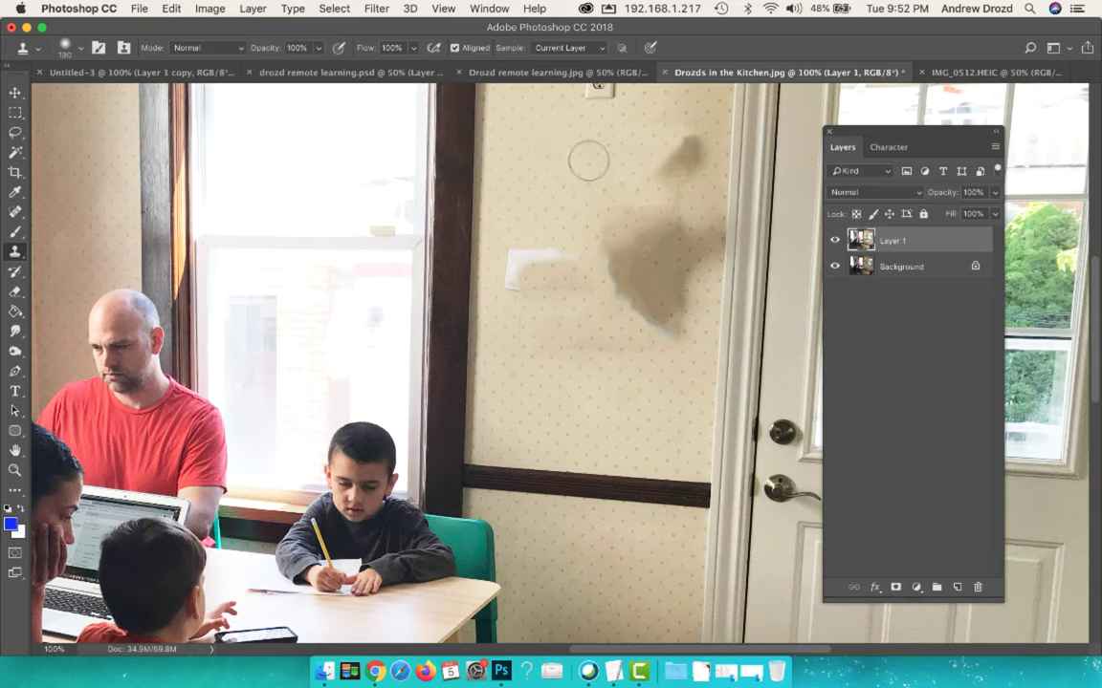
pyautogui.moveTo(585, 157)
pyautogui.mouseDown()
pyautogui.moveTo(670, 153)
pyautogui.moveTo(585, 330)
pyautogui.mouseUp()
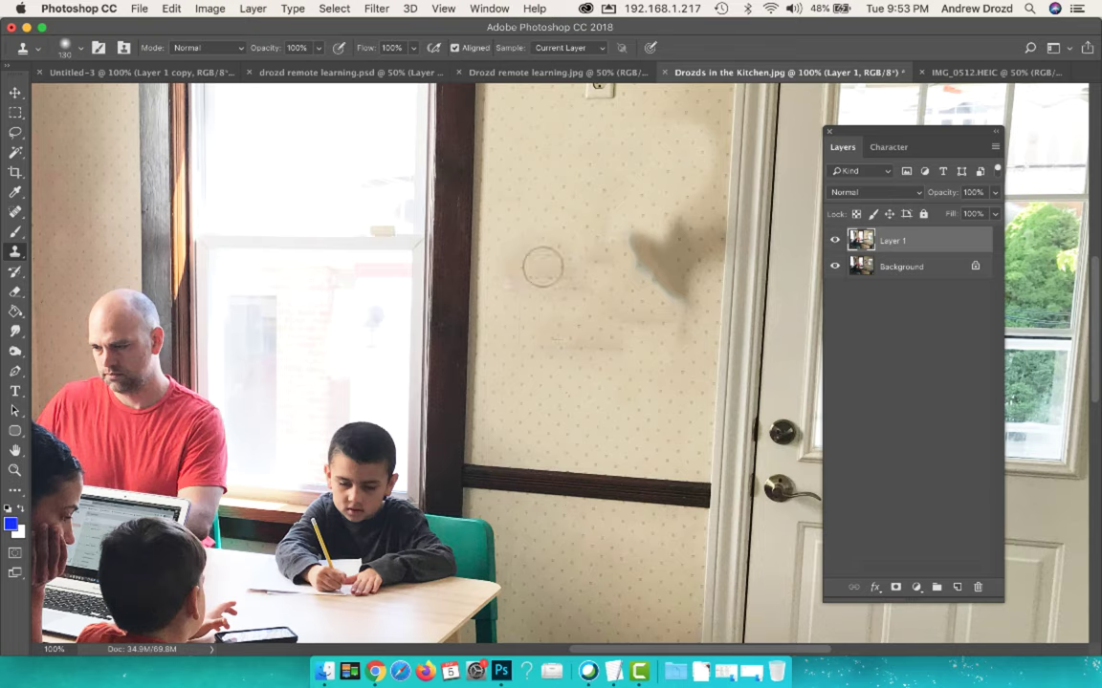
pyautogui.press('super+minus')
pyautogui.press('super+minus')
pyautogui.press('super+minus')
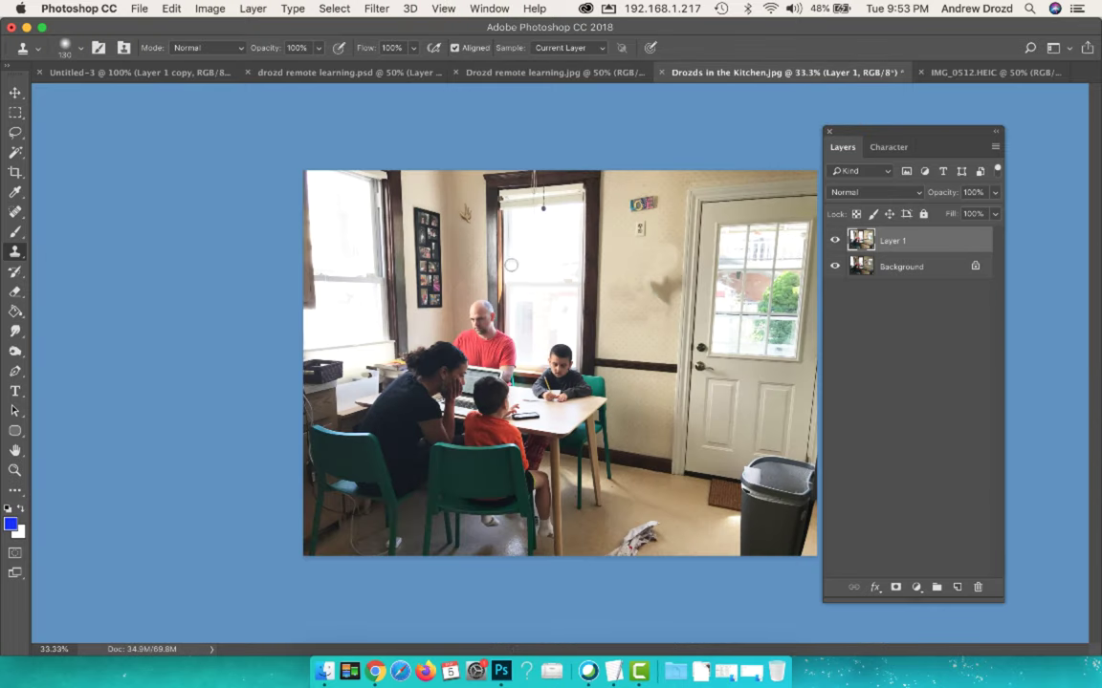
# Open the photo 20200505_123844.jpg of the boy at the laptop.
pyautogui.click(138, 8)
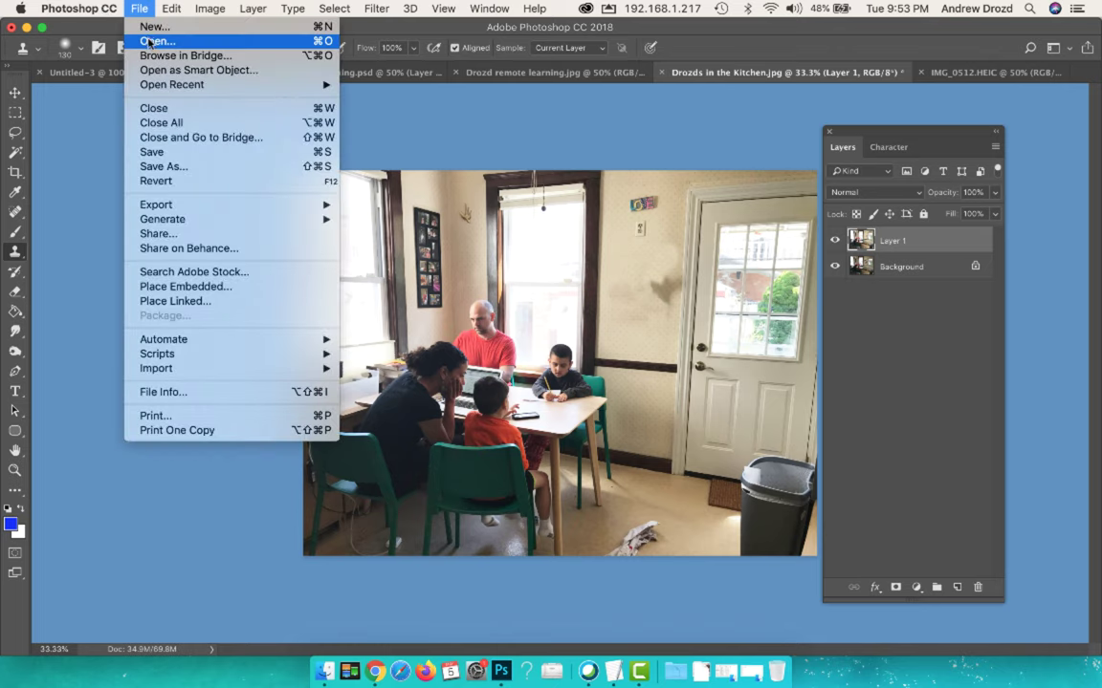
pyautogui.click(137, 39)
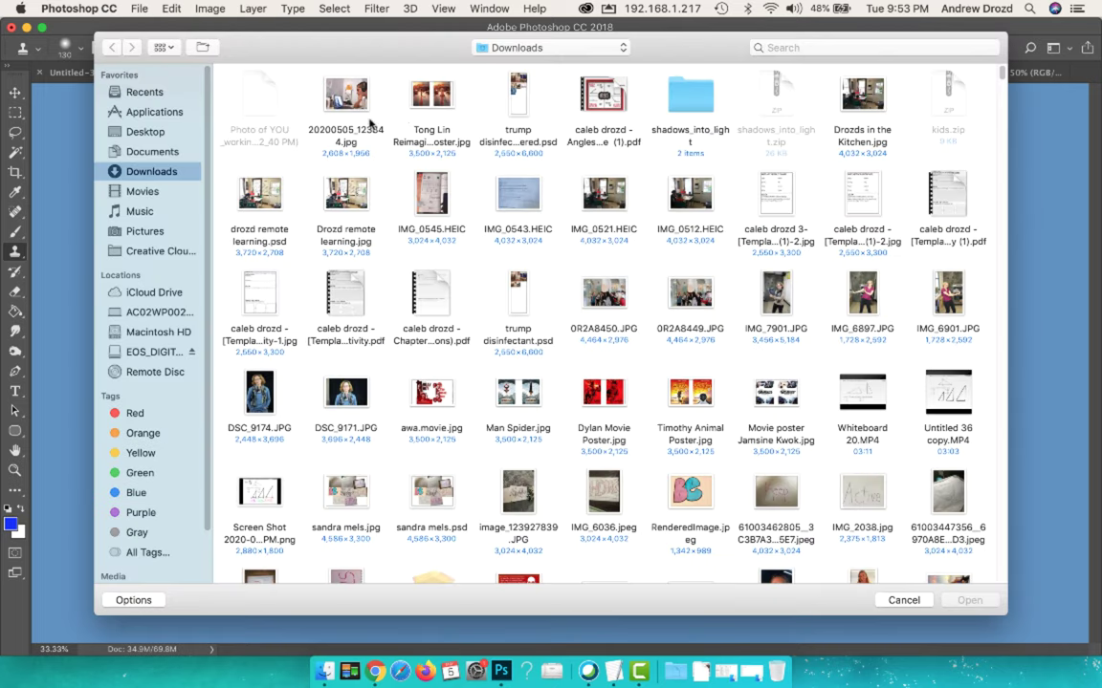
pyautogui.click(351, 93)
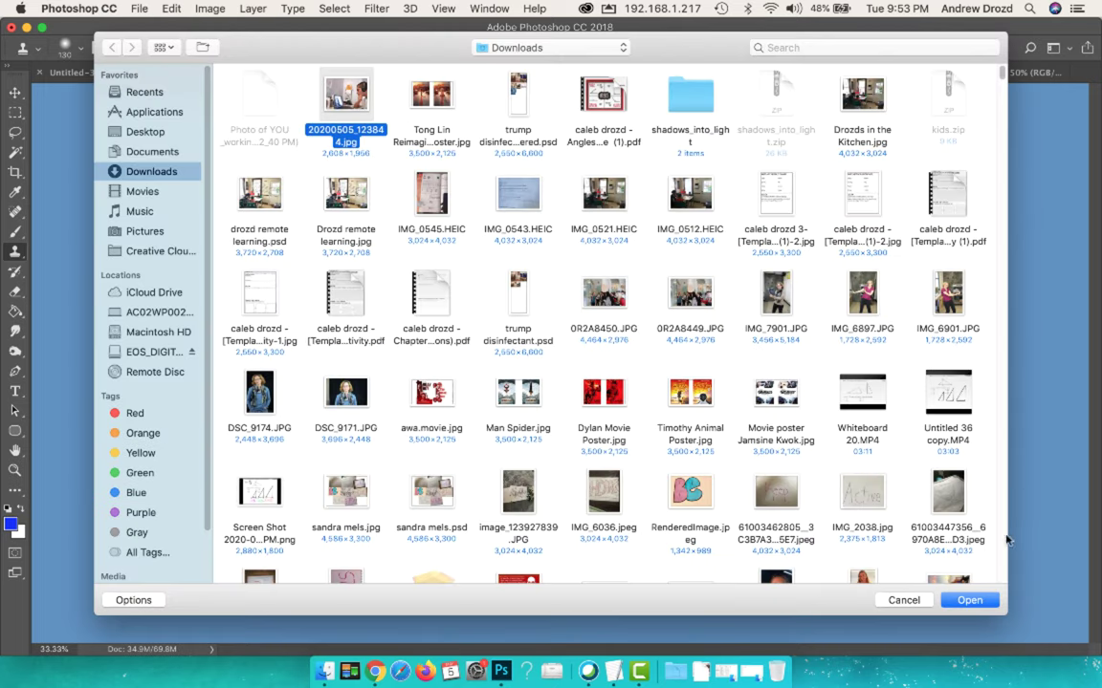
pyautogui.click(969, 599)
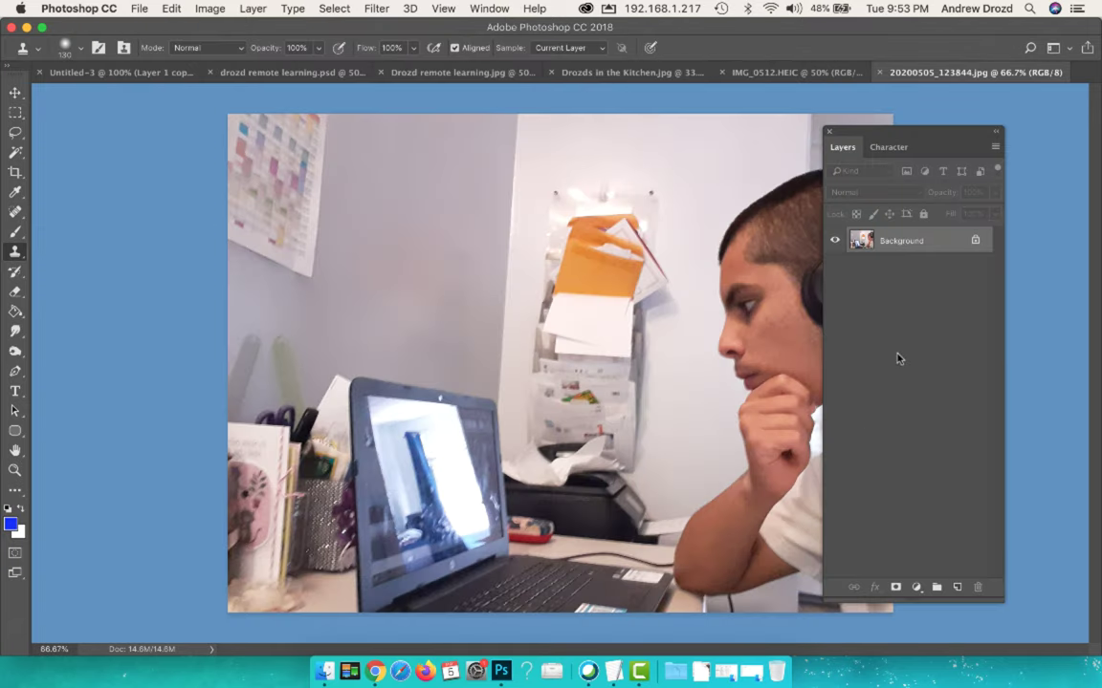
# Apply a Curves adjustment with a low RGB point pulled down to darken shadows.
pyautogui.press('super+m')
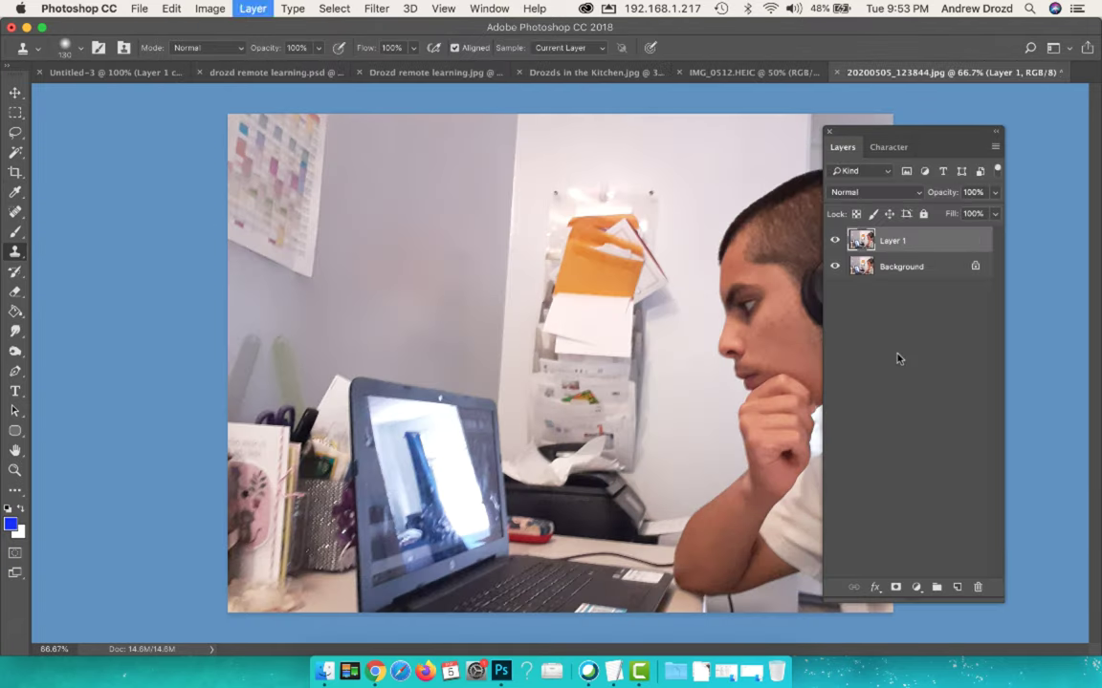
pyautogui.press('super+m')
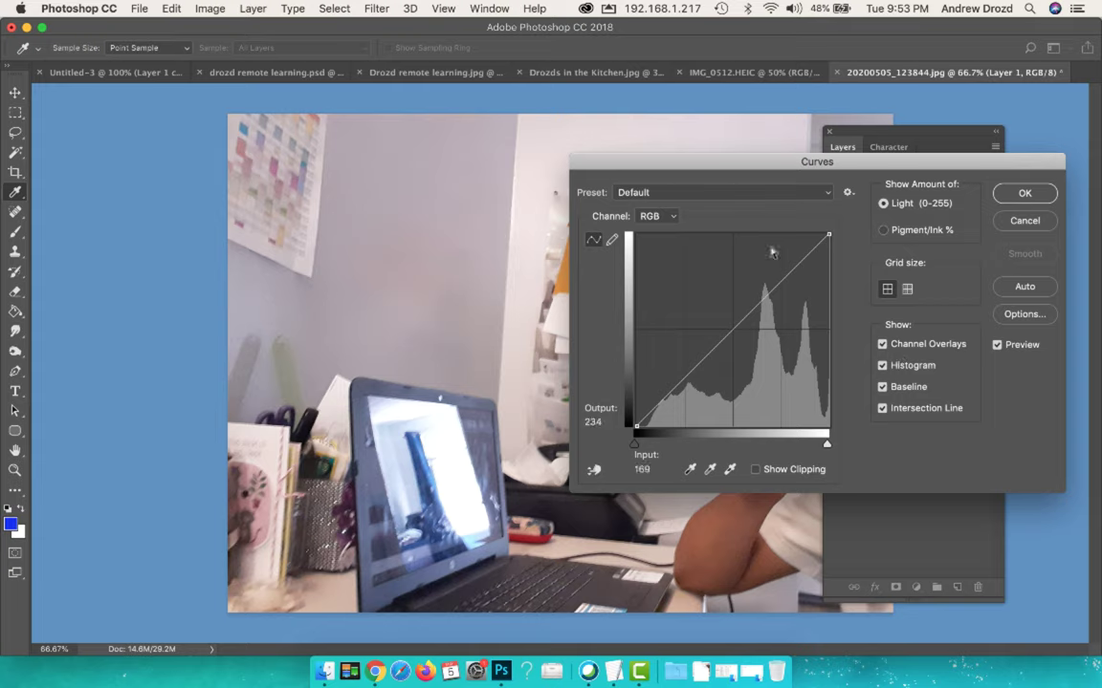
pyautogui.moveTo(779, 161); pyautogui.dragTo(942, 138)
pyautogui.moveTo(953, 248); pyautogui.dragTo(934, 252)
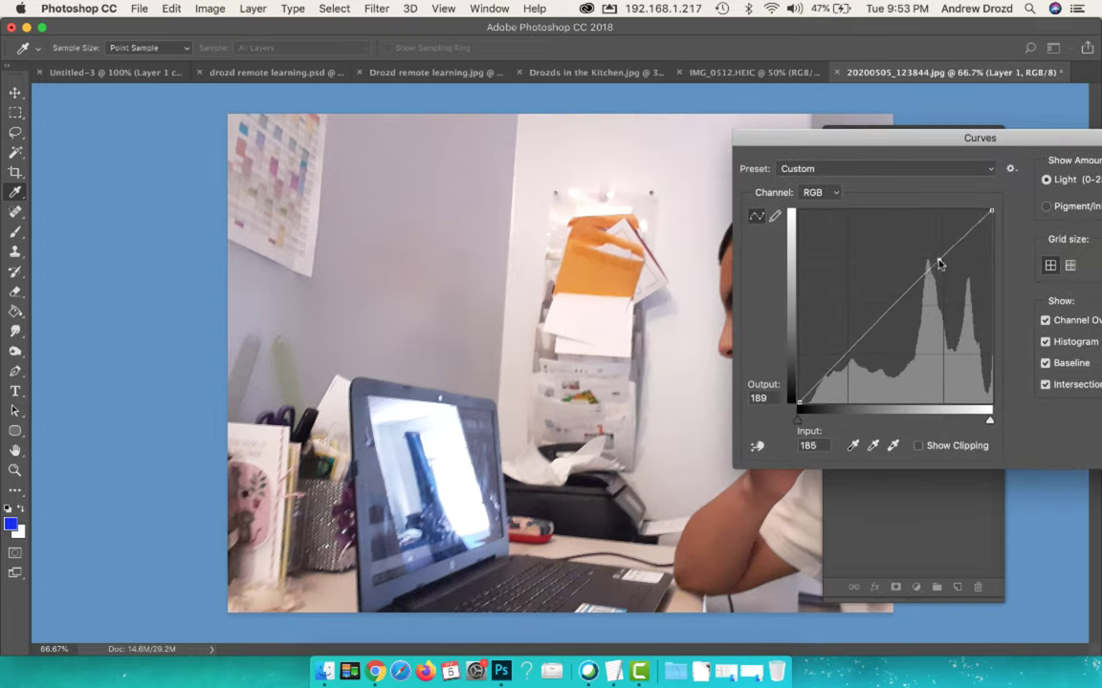
pyautogui.moveTo(864, 321); pyautogui.dragTo(857, 341)
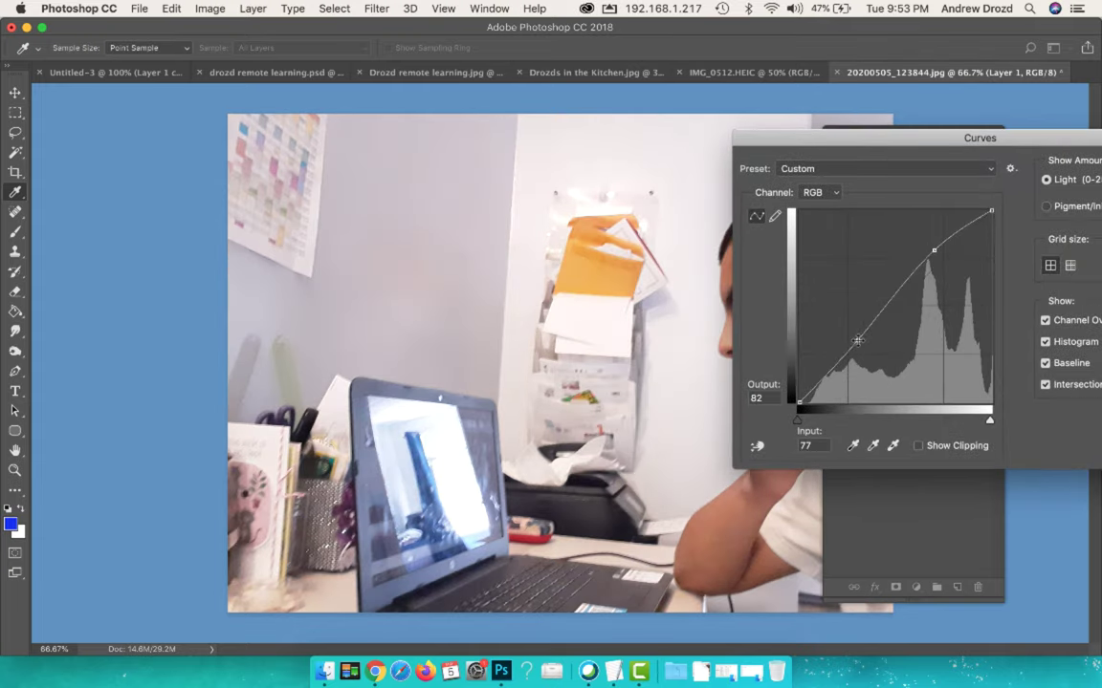
pyautogui.moveTo(956, 137); pyautogui.dragTo(807, 144)
pyautogui.click(1038, 152)
pyautogui.press('s')
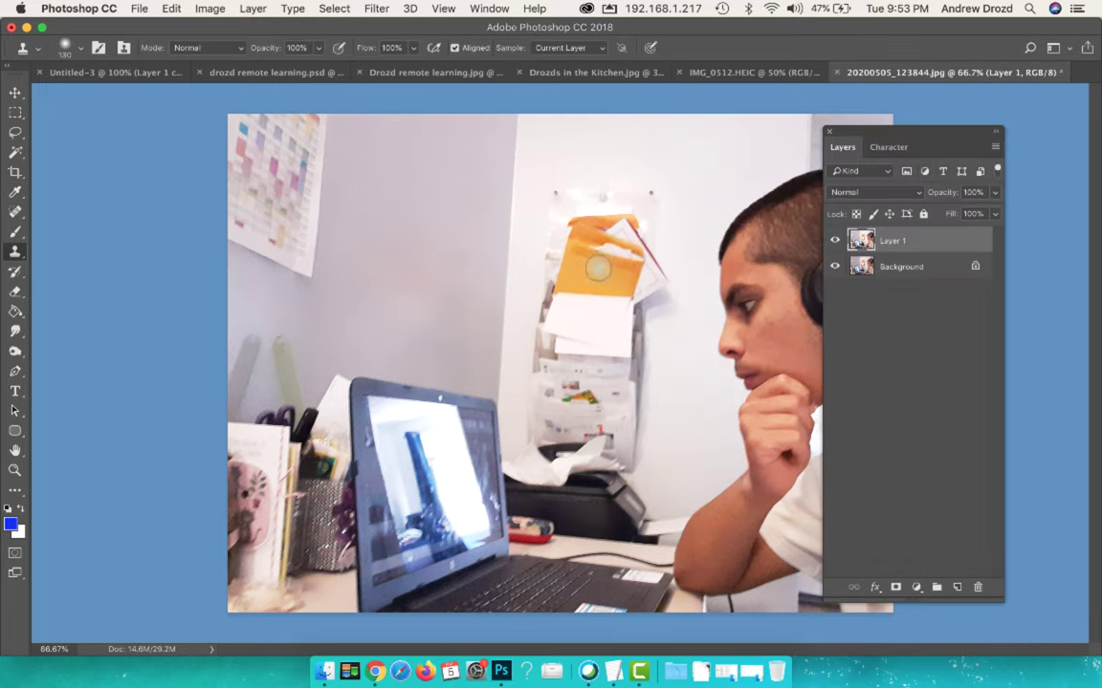
# Content-aware fill a rectangle around the papers pinned above the printer, then deselect.
pyautogui.press('m')
pyautogui.moveTo(523, 184)
pyautogui.mouseDown()
pyautogui.moveTo(604, 412)
pyautogui.moveTo(675, 464)
pyautogui.mouseUp()
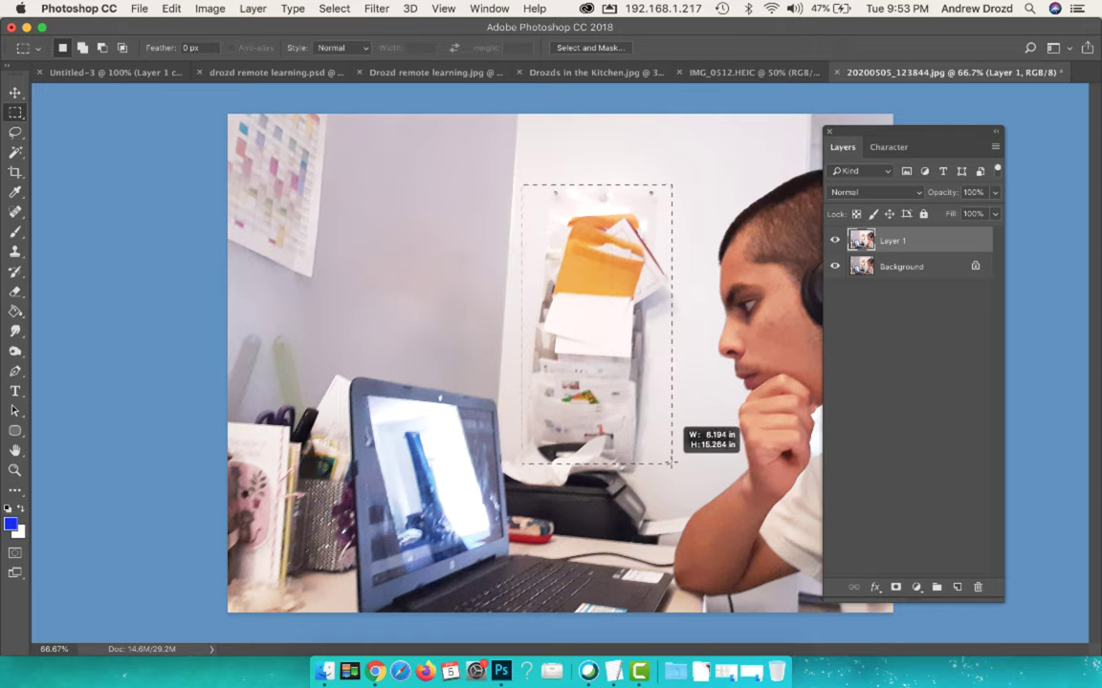
pyautogui.rightClick(622, 394)
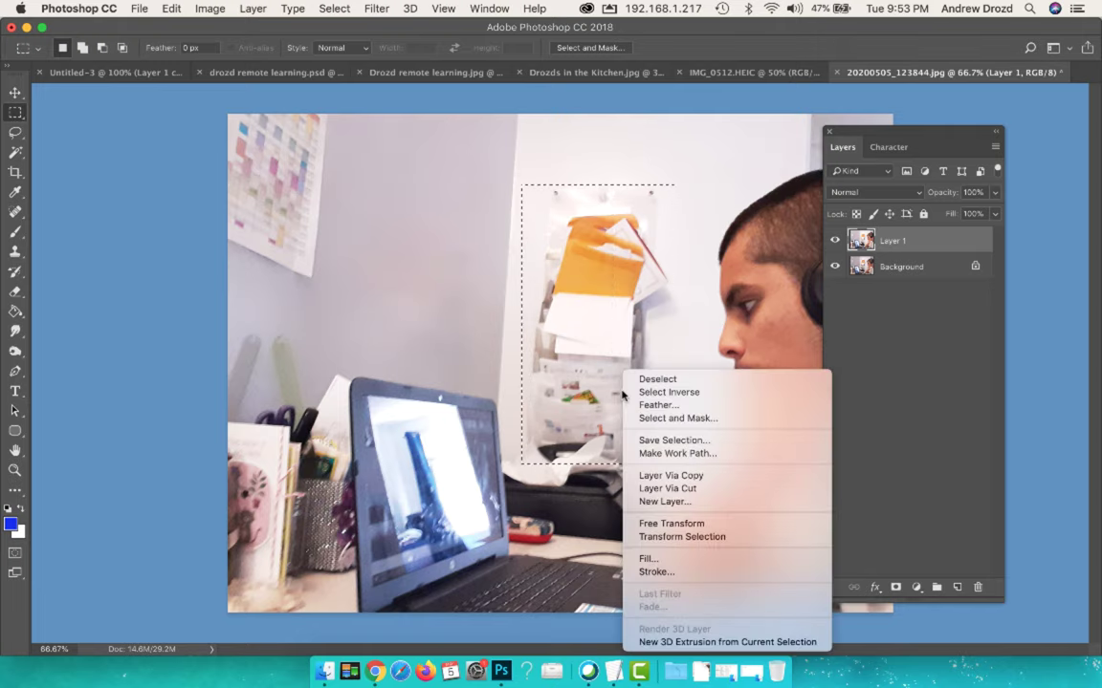
pyautogui.click(705, 559)
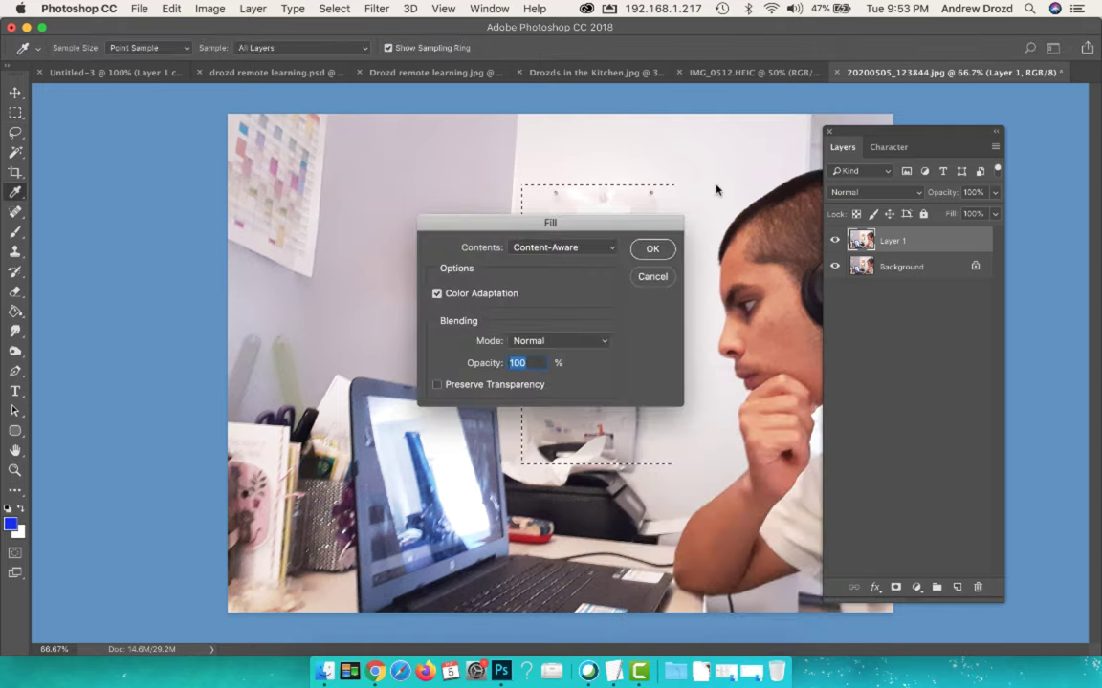
pyautogui.click(652, 250)
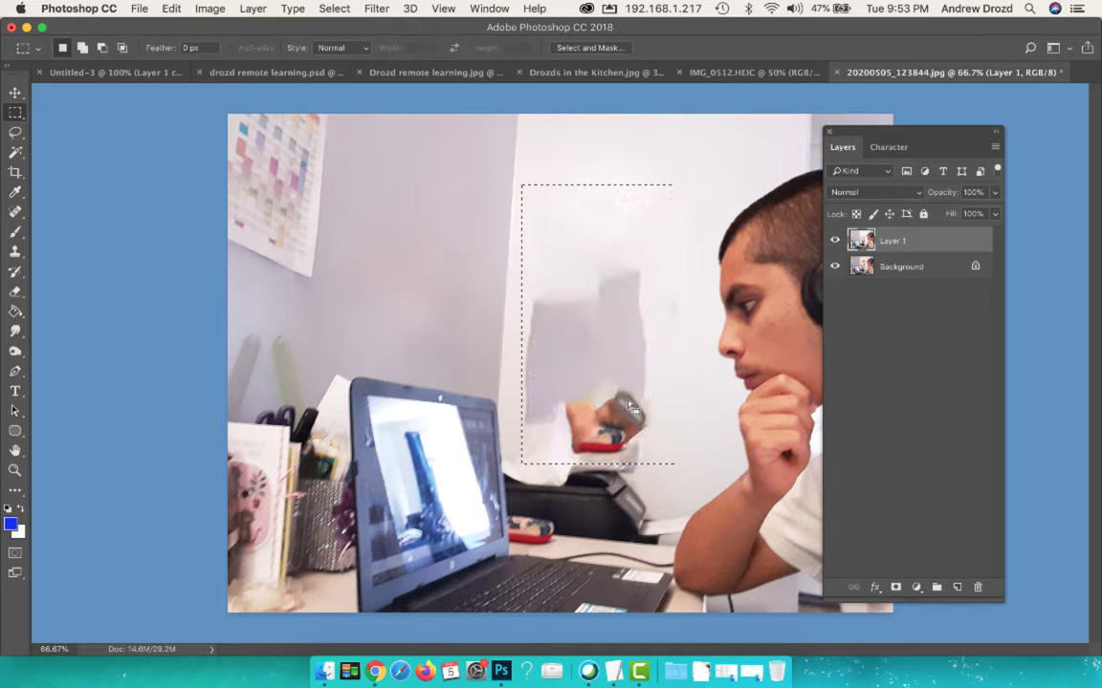
pyautogui.hotkey('ctrl', 'd')
# Paint over the leftover grey patch with a large brush in sampled wall colour.
pyautogui.press('i')
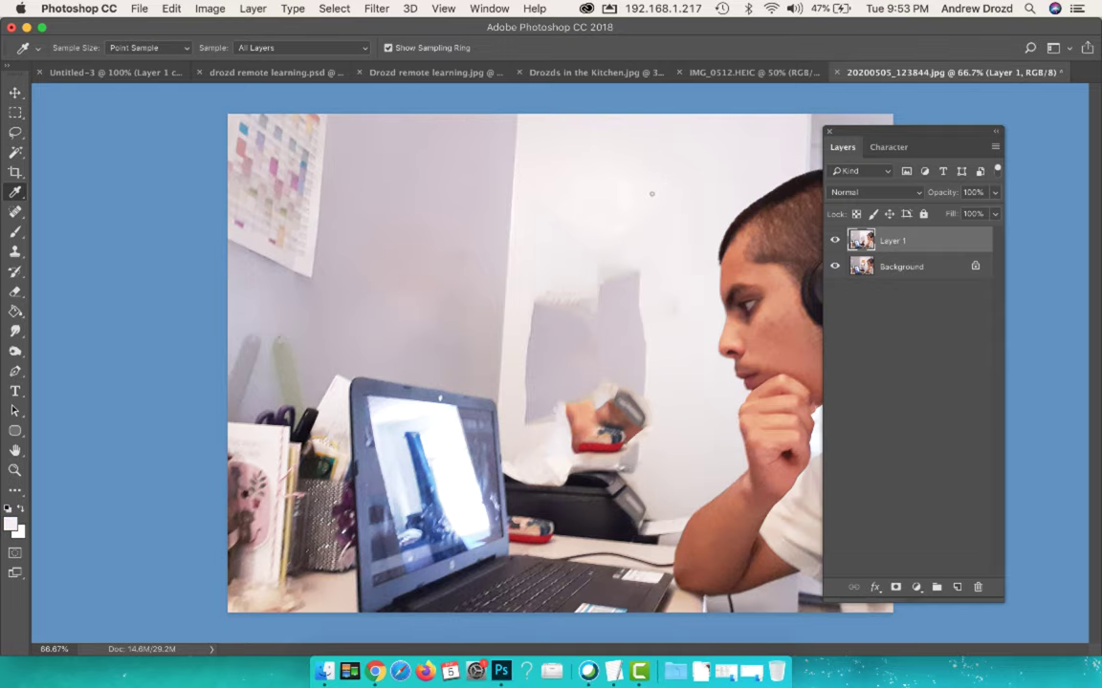
pyautogui.press('b')
pyautogui.rightClick(674, 235)
pyautogui.moveTo(423, 202); pyautogui.dragTo(492, 203)
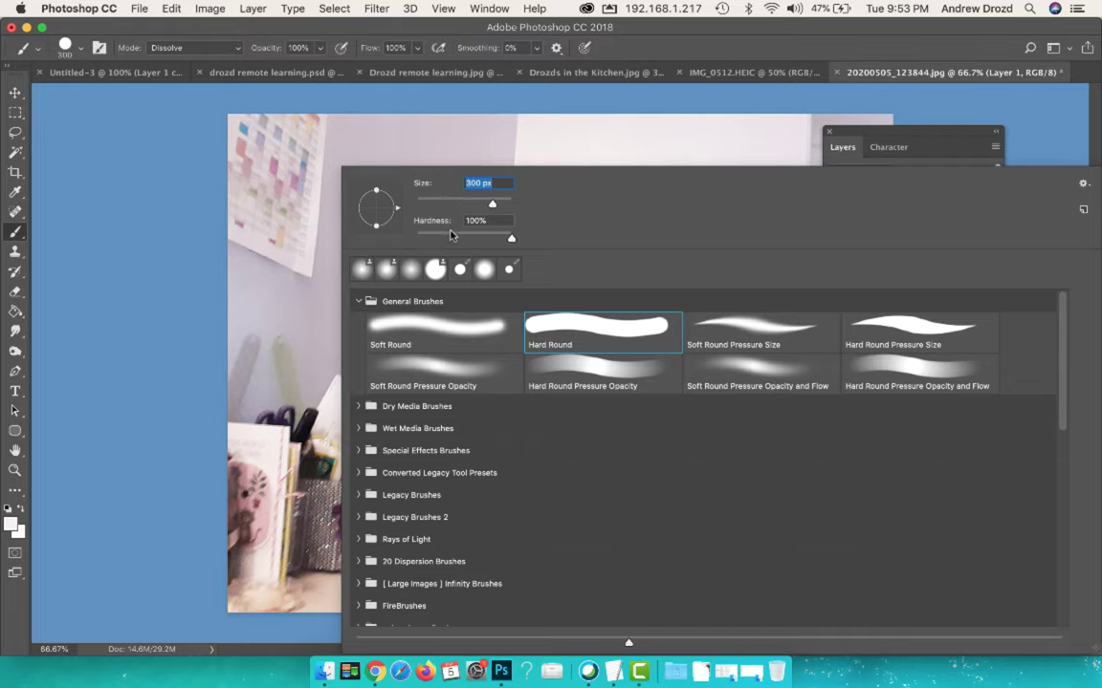
pyautogui.click(585, 129)
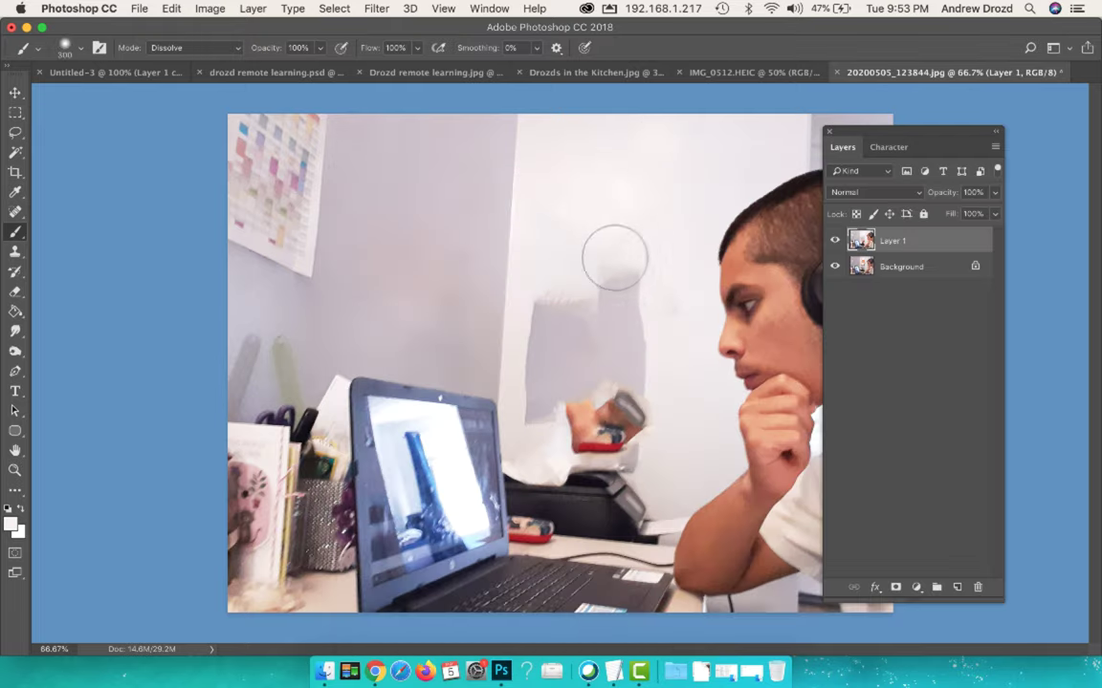
pyautogui.moveTo(613, 258)
pyautogui.mouseDown()
pyautogui.moveTo(611, 411)
pyautogui.moveTo(564, 409)
pyautogui.mouseUp()
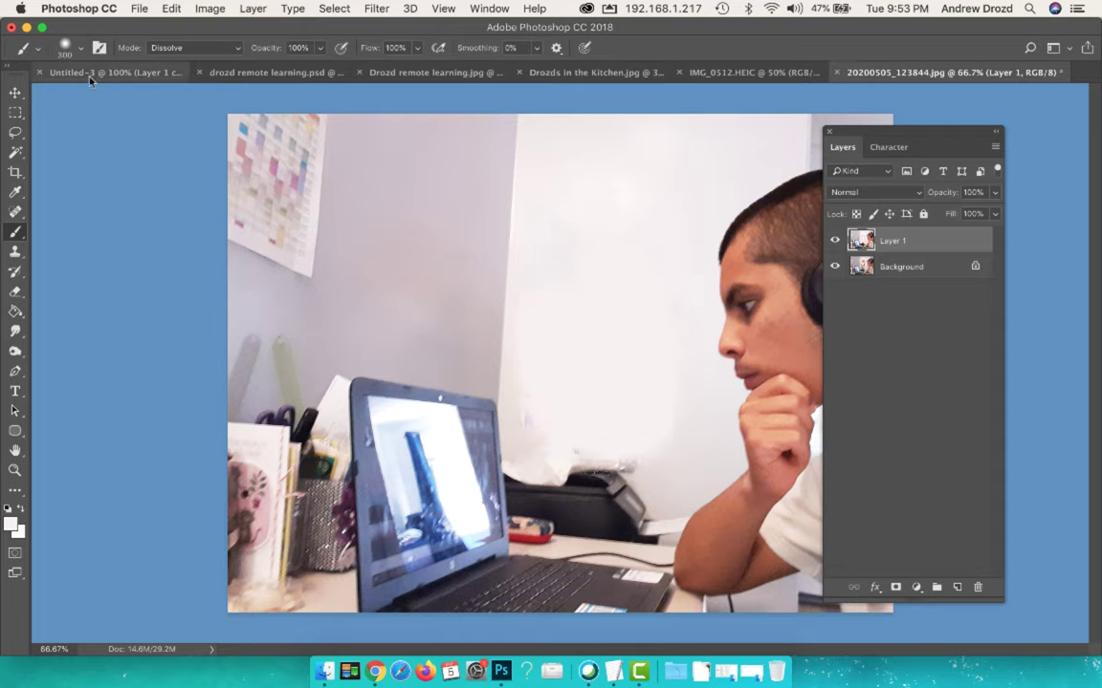
# Open IMG_0545.HEIC and IMG_0543.HEIC together from Downloads.
pyautogui.click(137, 13)
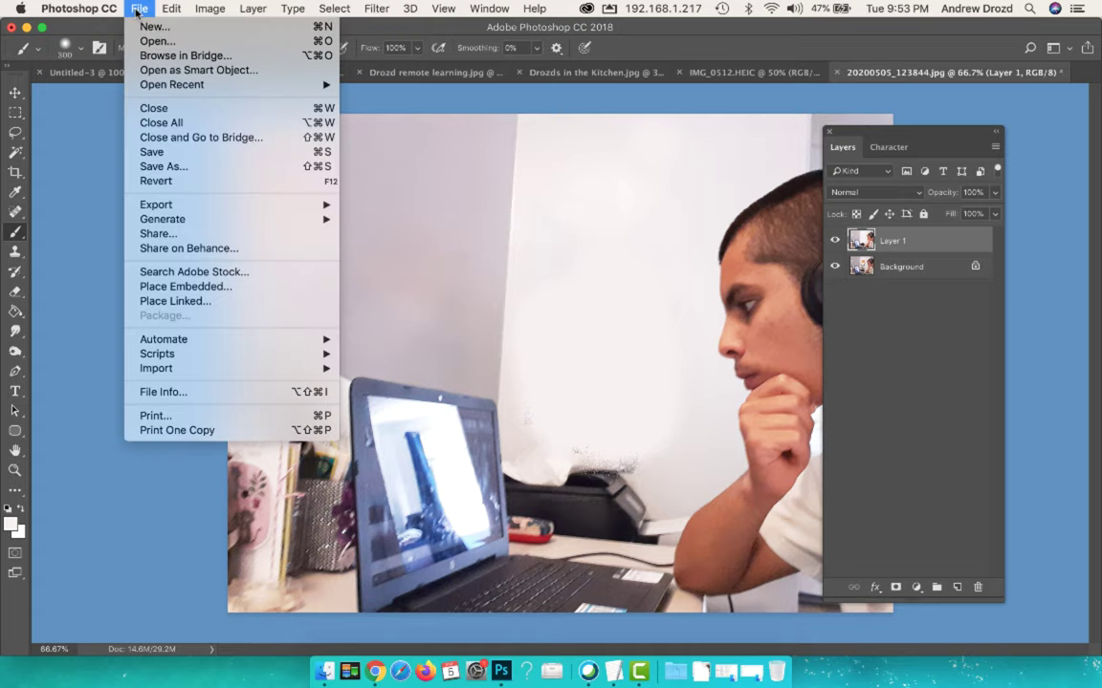
pyautogui.click(140, 41)
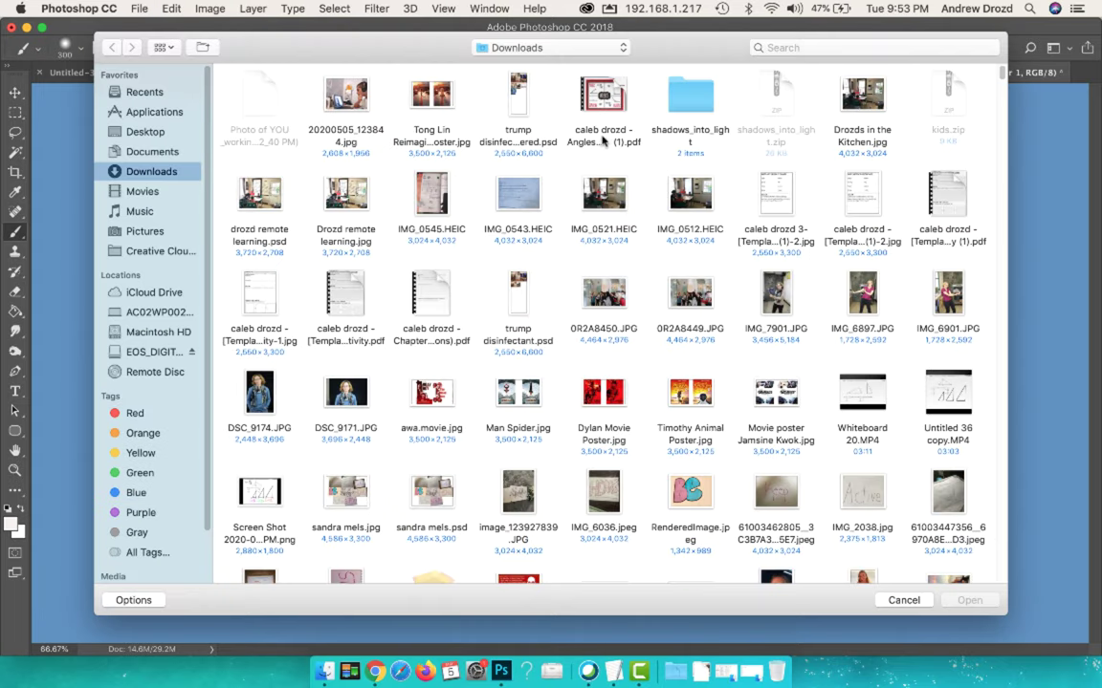
pyautogui.click(434, 200)
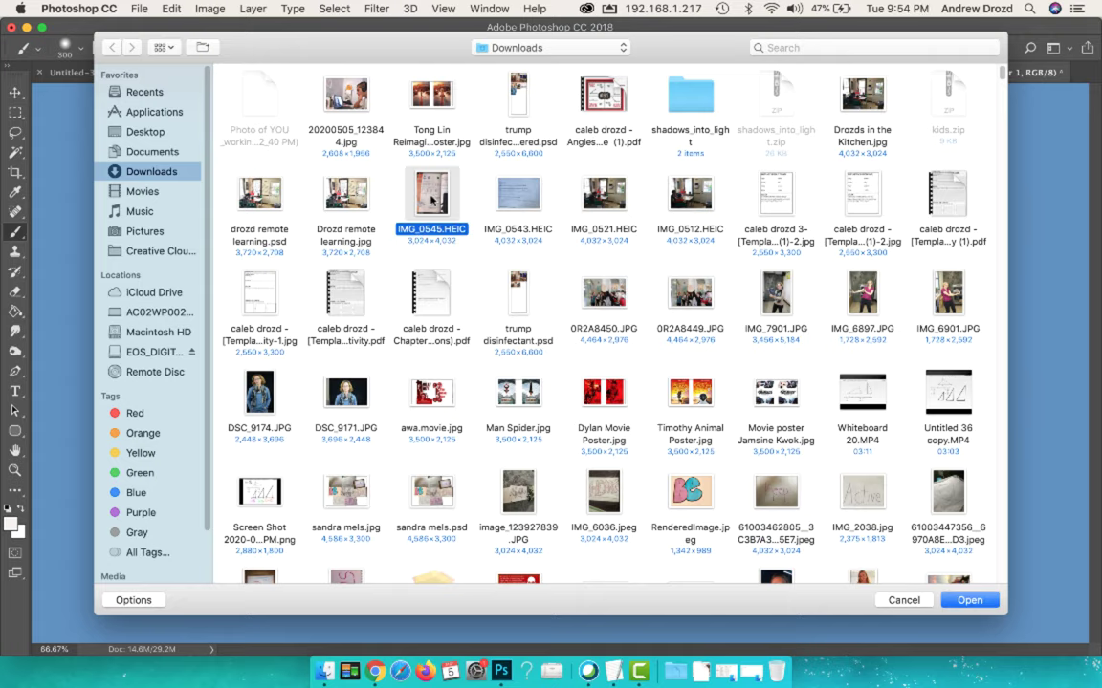
pyautogui.keyDown('super'); pyautogui.click(520, 194); pyautogui.keyUp('super')
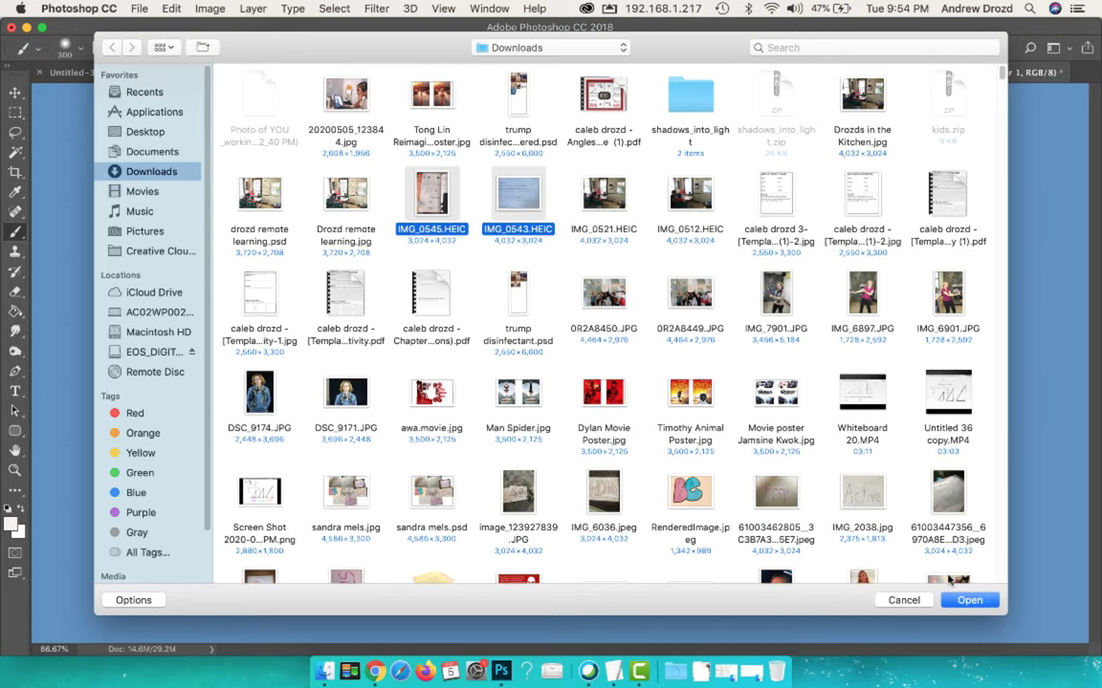
pyautogui.click(961, 604)
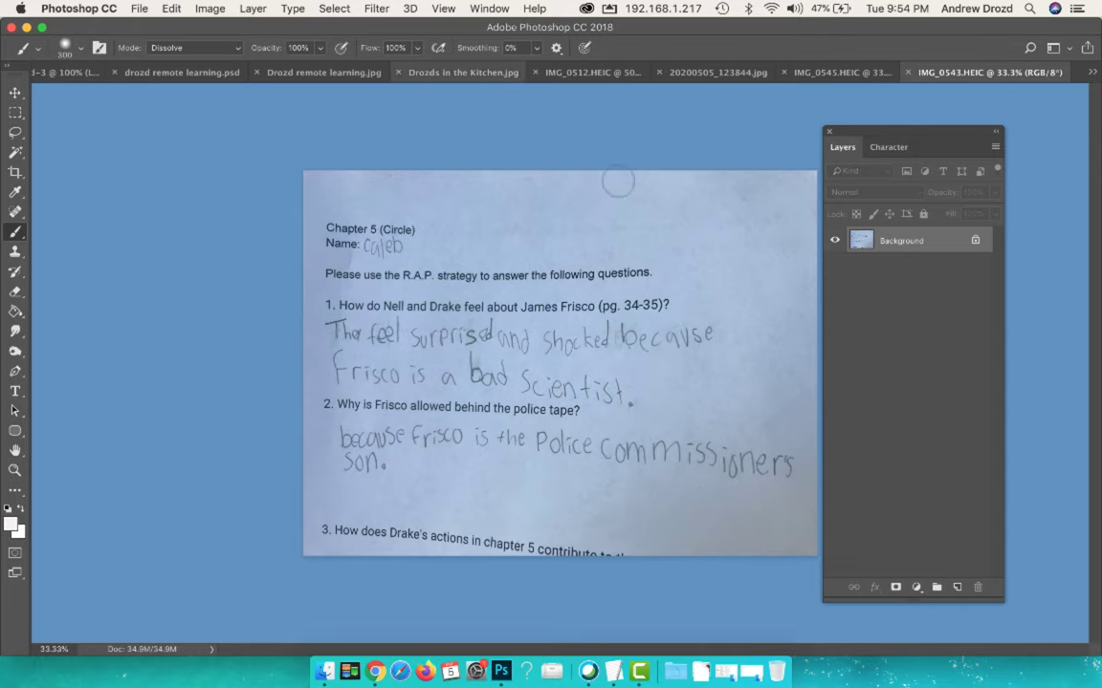
# Switch to the Drozd remote learning.jpg composite and zoom in and back out.
pyautogui.click(301, 72)
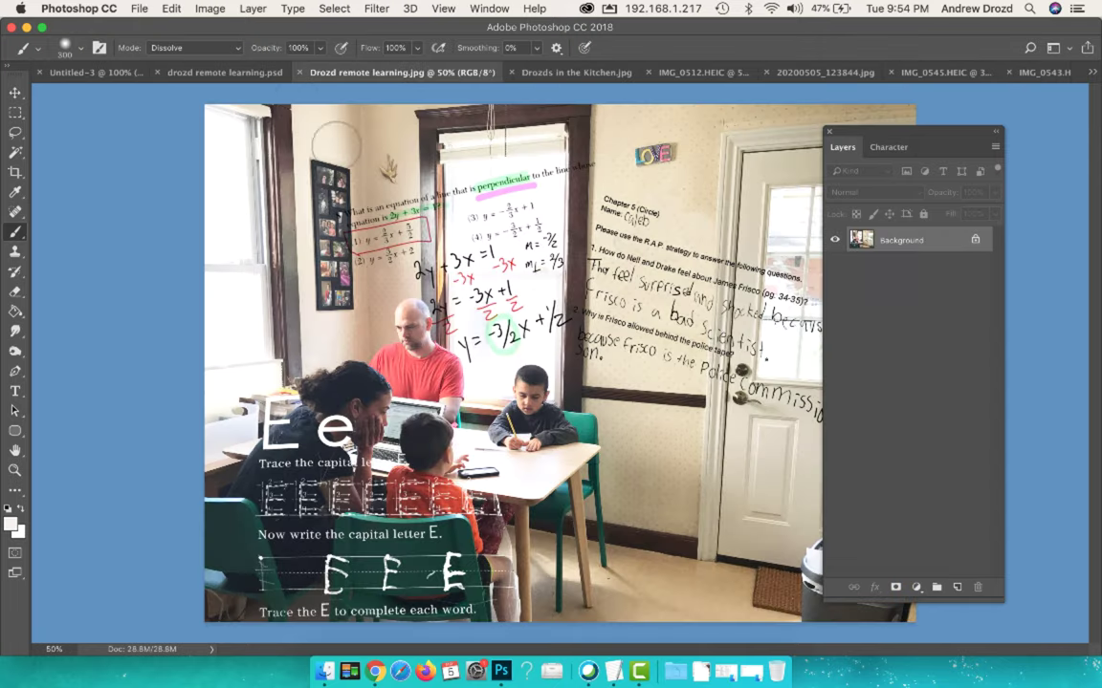
pyautogui.press('super+equal')
pyautogui.press('super+equal')
pyautogui.press('super+equal')
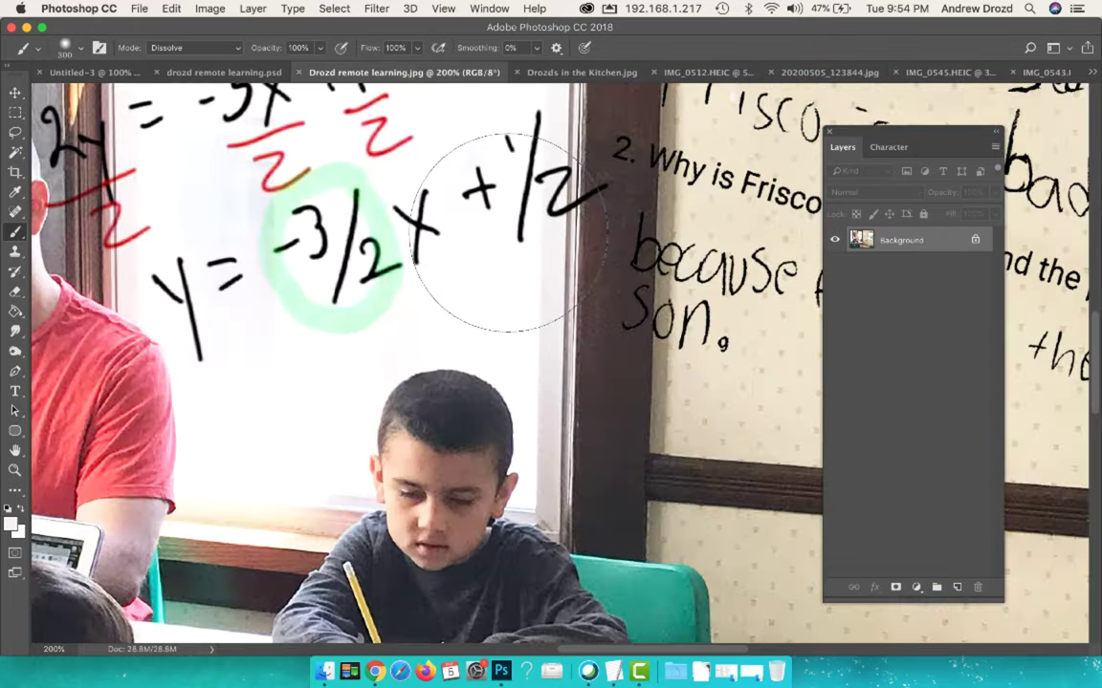
pyautogui.scroll(5, 507, 232)
pyautogui.hscroll(-3, 507, 232)
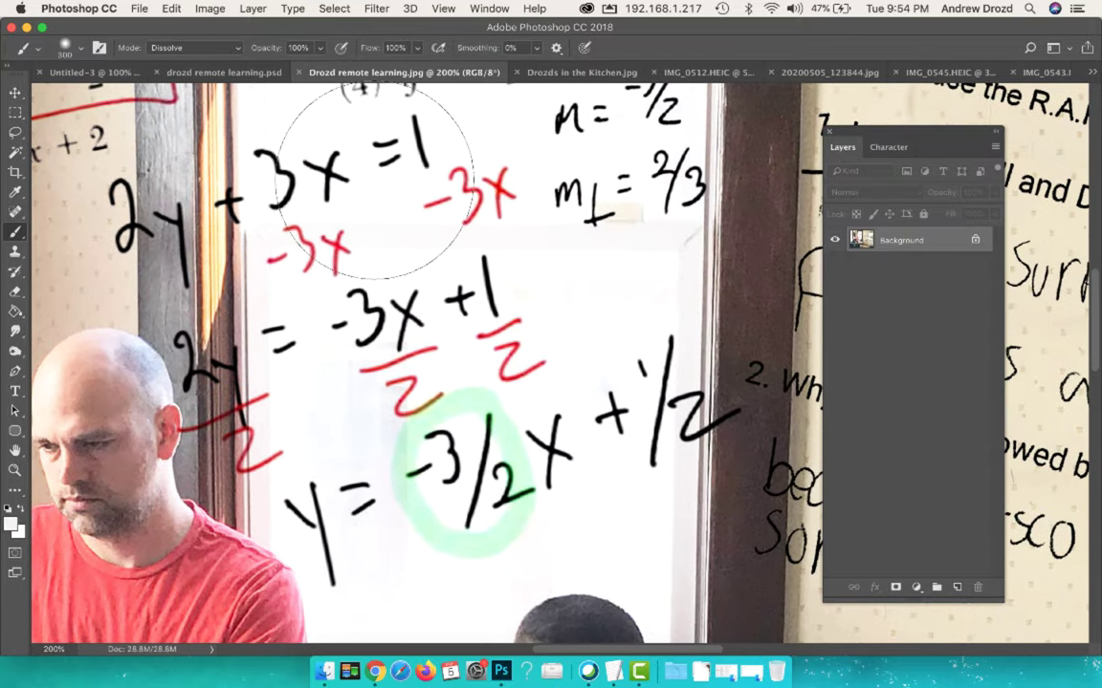
pyautogui.press('super+minus')
pyautogui.press('super+minus')
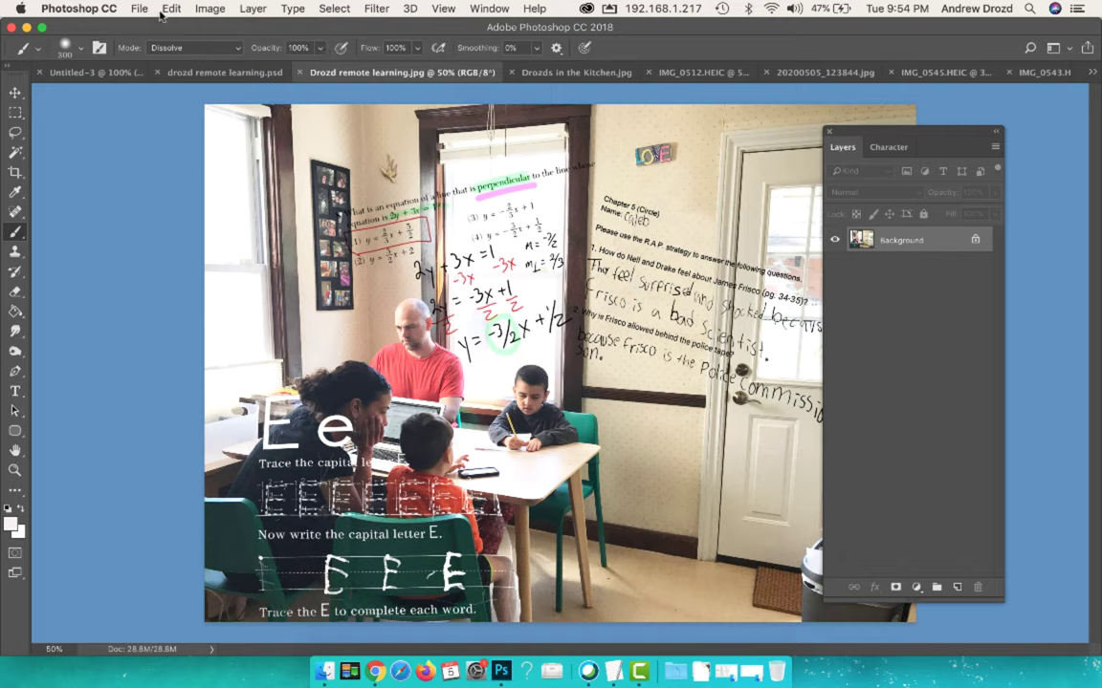
# Bring up the File > Open dialog and dismiss it.
pyautogui.click(140, 8)
pyautogui.click(148, 41)
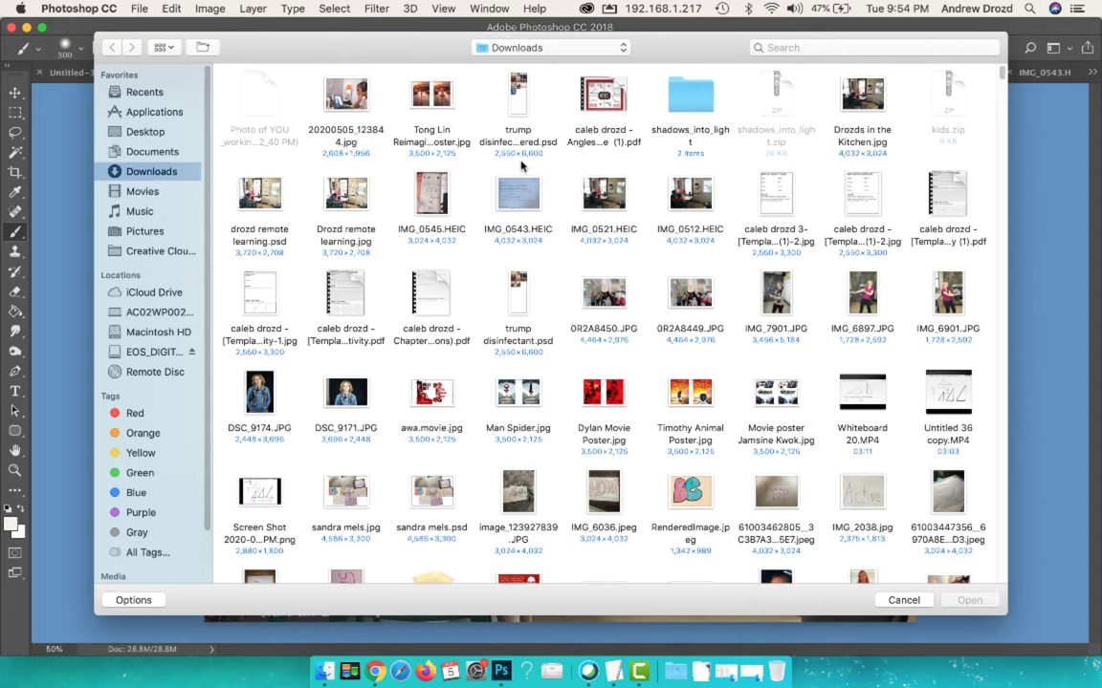
pyautogui.doubleClick(779, 536)
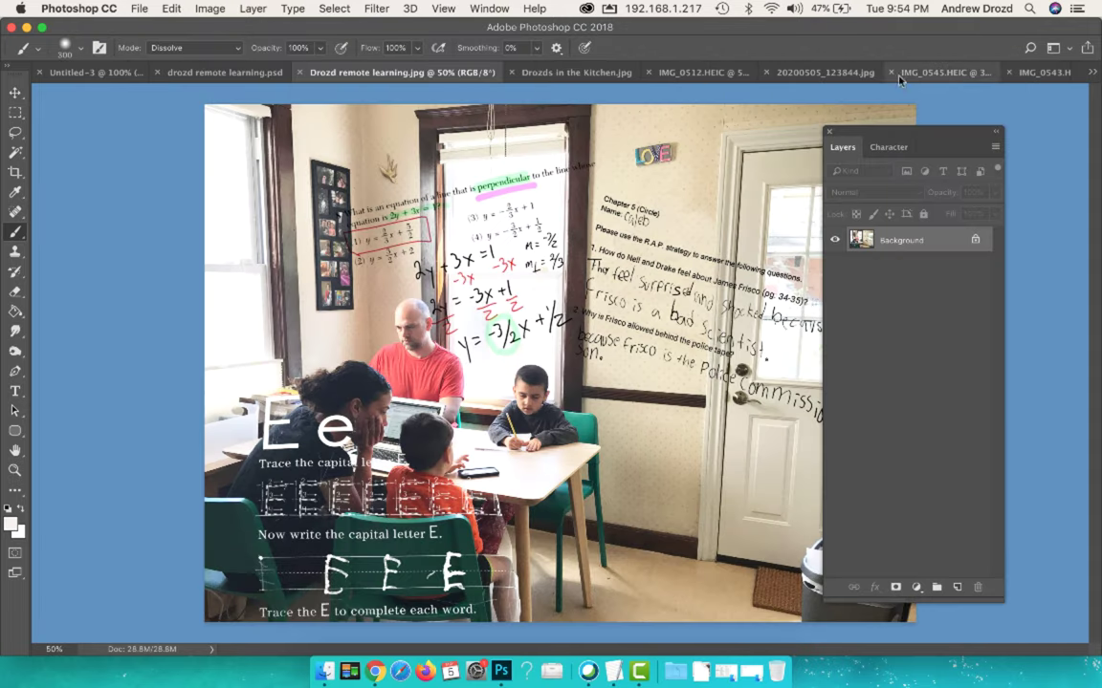
# Desaturate the IMG_0545.HEIC workbook page to black and white.
pyautogui.click(1032, 76)
pyautogui.click(908, 72)
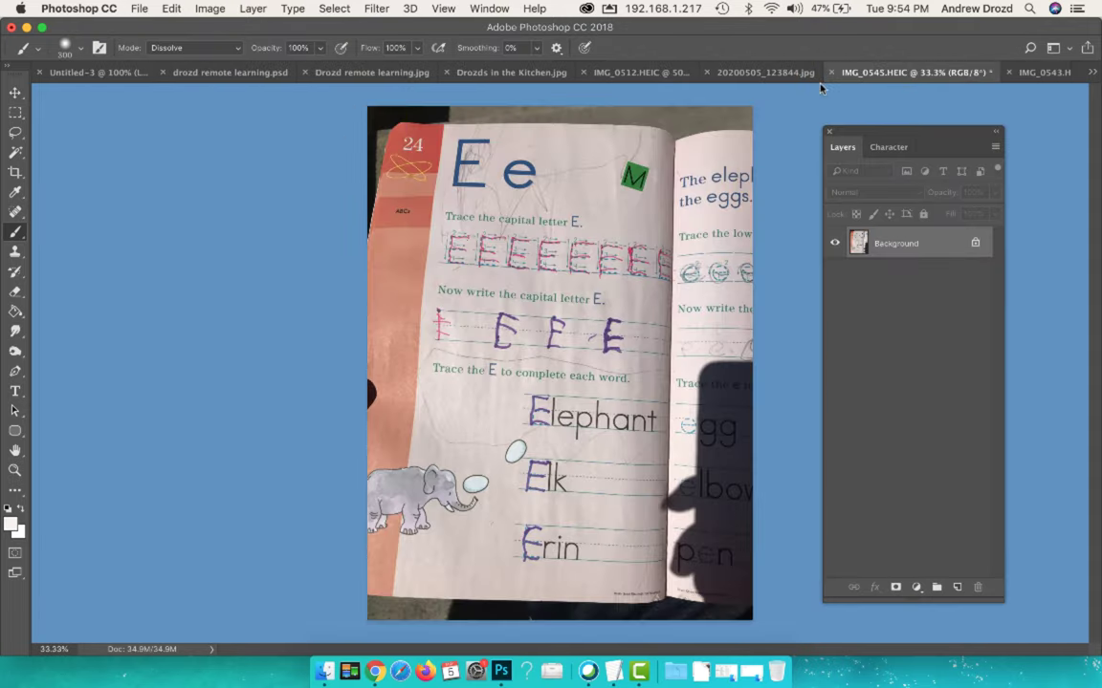
pyautogui.click(770, 74)
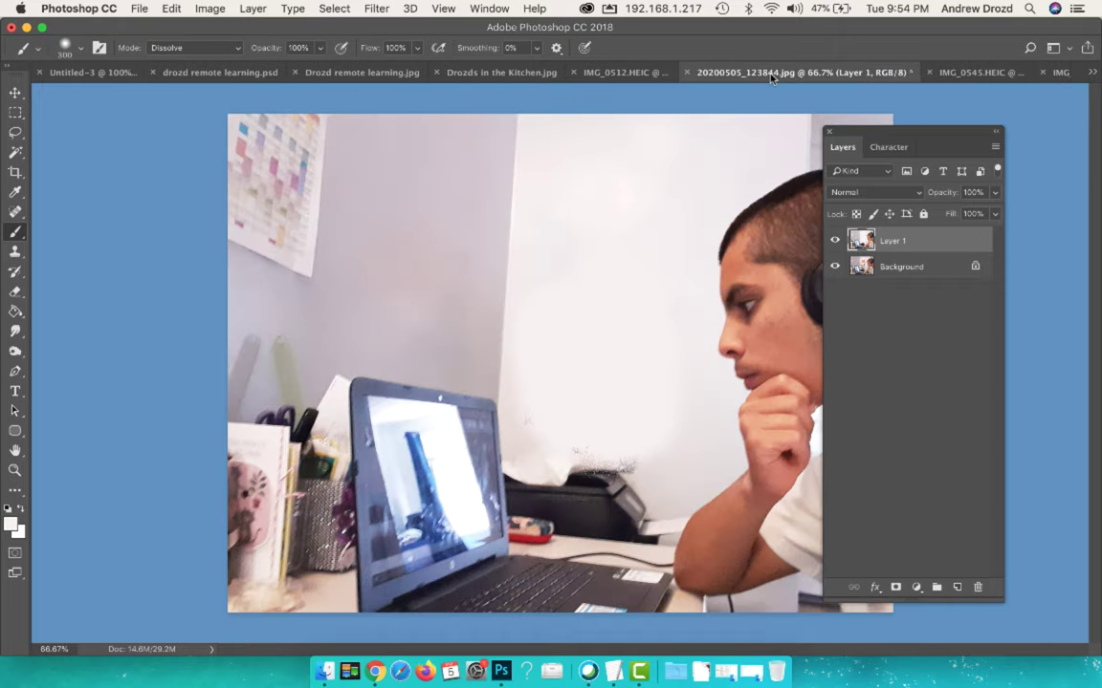
pyautogui.click(966, 72)
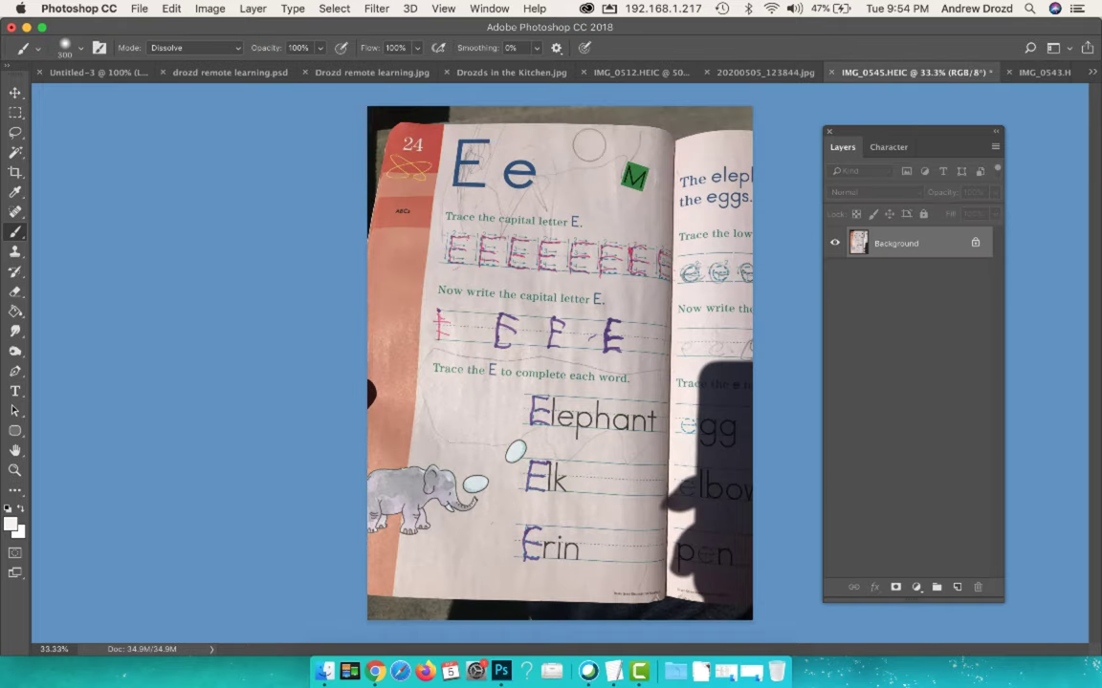
pyautogui.press('m')
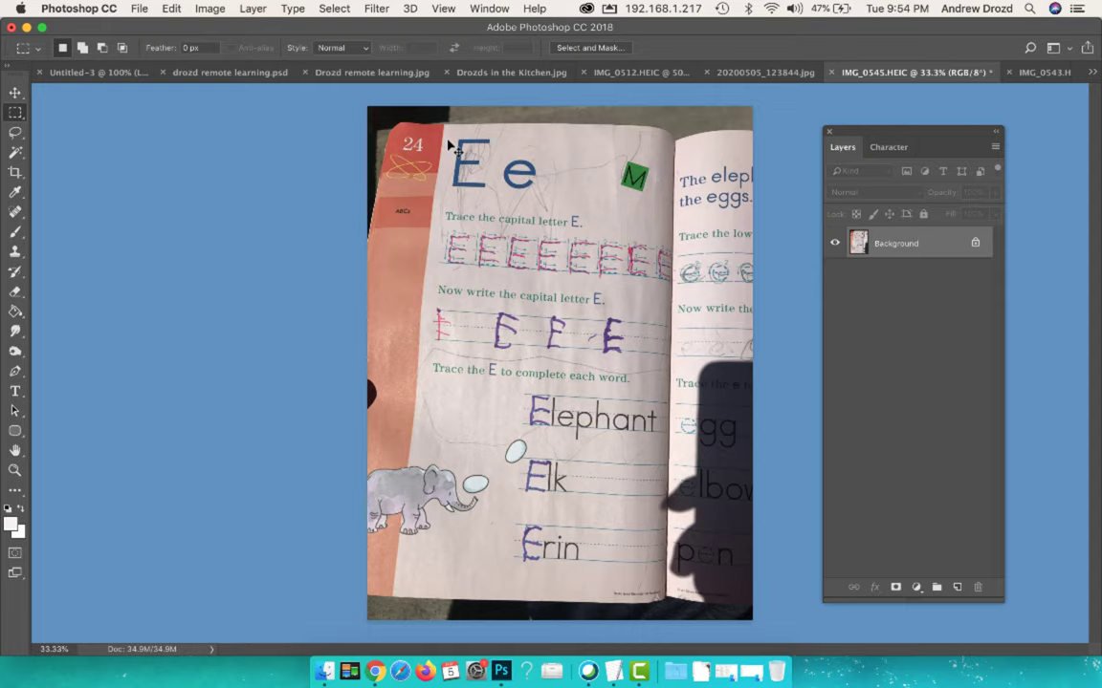
pyautogui.press('super+shift+u')
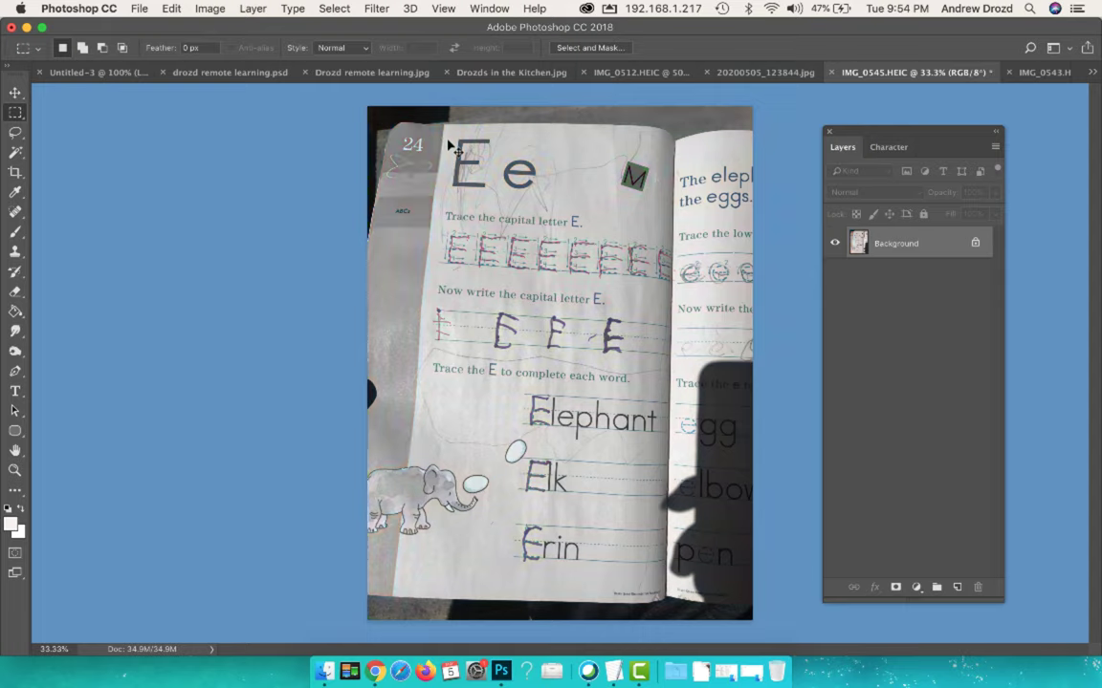
# Apply Levels with black 65, gamma 1.41, white 206, then select the whole page.
pyautogui.press('super+equal')
pyautogui.press('super+l')
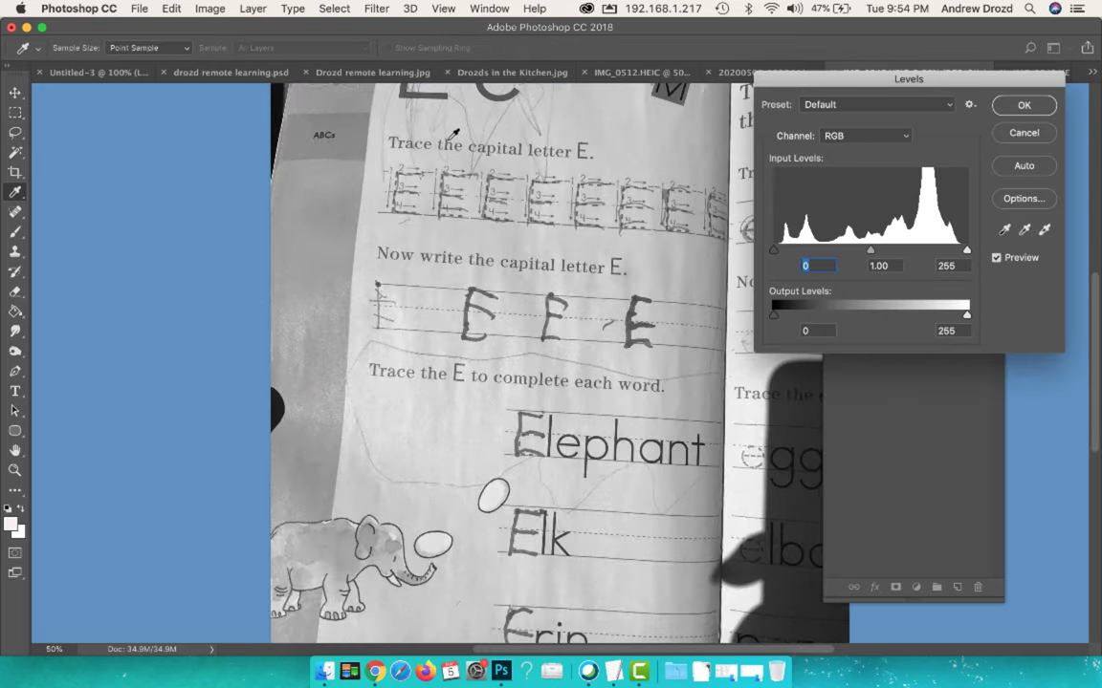
pyautogui.moveTo(967, 250); pyautogui.dragTo(928, 250)
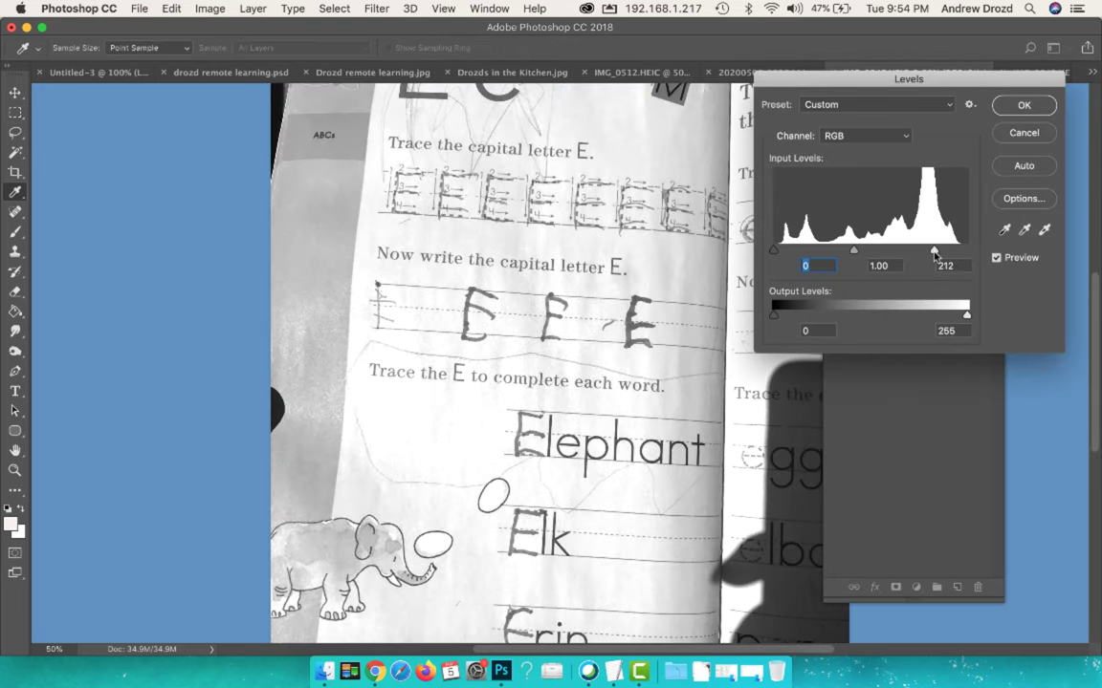
pyautogui.moveTo(780, 250)
pyautogui.mouseDown()
pyautogui.moveTo(861, 252)
pyautogui.moveTo(850, 255)
pyautogui.mouseUp()
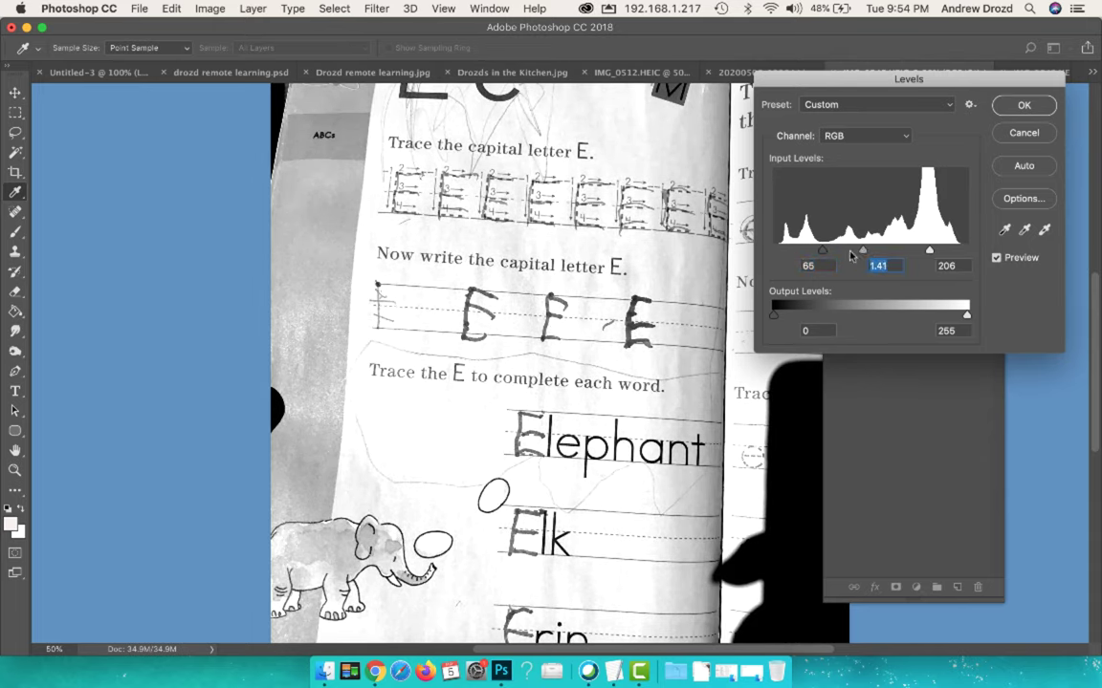
pyautogui.click(1001, 110)
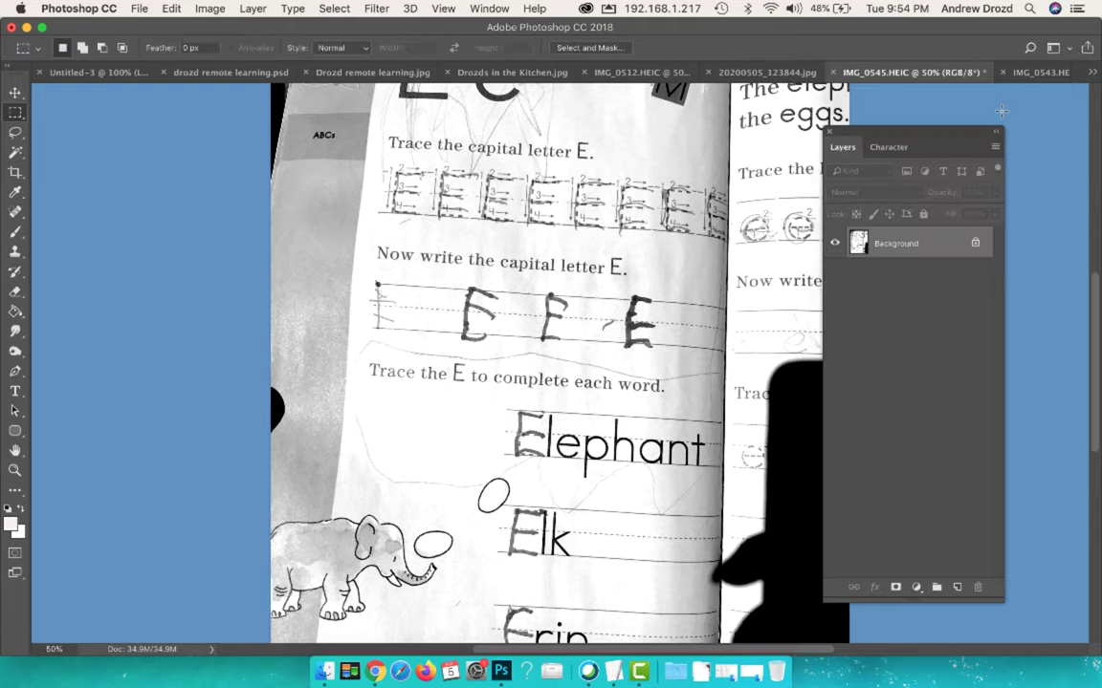
pyautogui.press('super+a')
# Paste the worksheet as a new layer on the boy-at-laptop photo and move it up-left.
pyautogui.click(1044, 75)
pyautogui.click(742, 74)
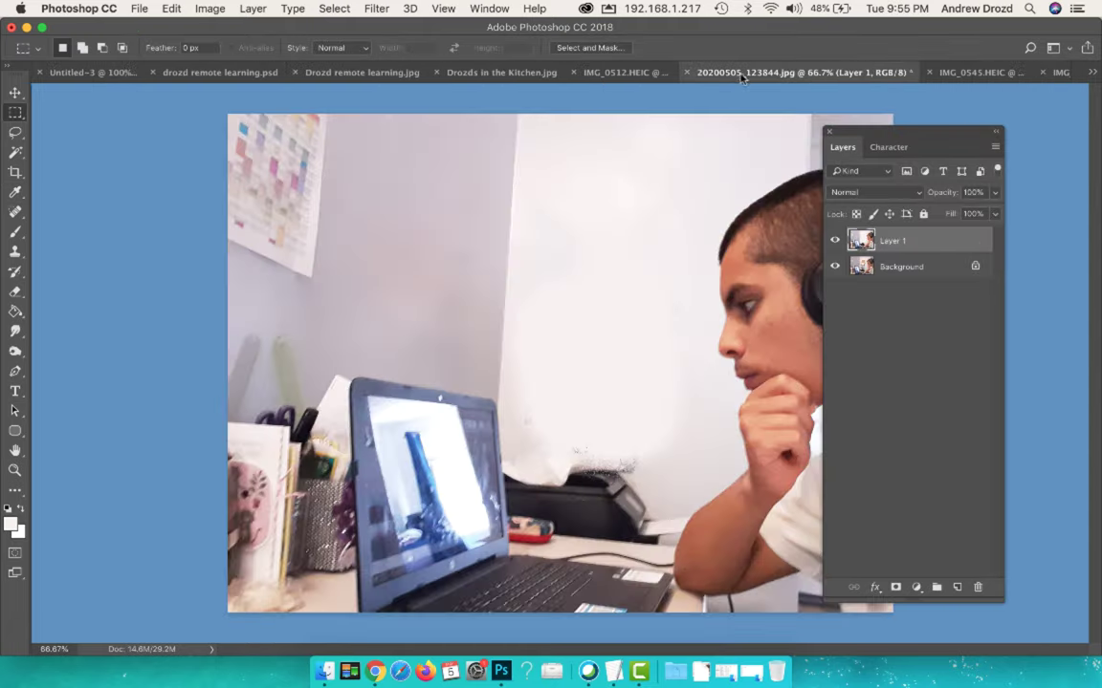
pyautogui.press('super+v')
pyautogui.press('v')
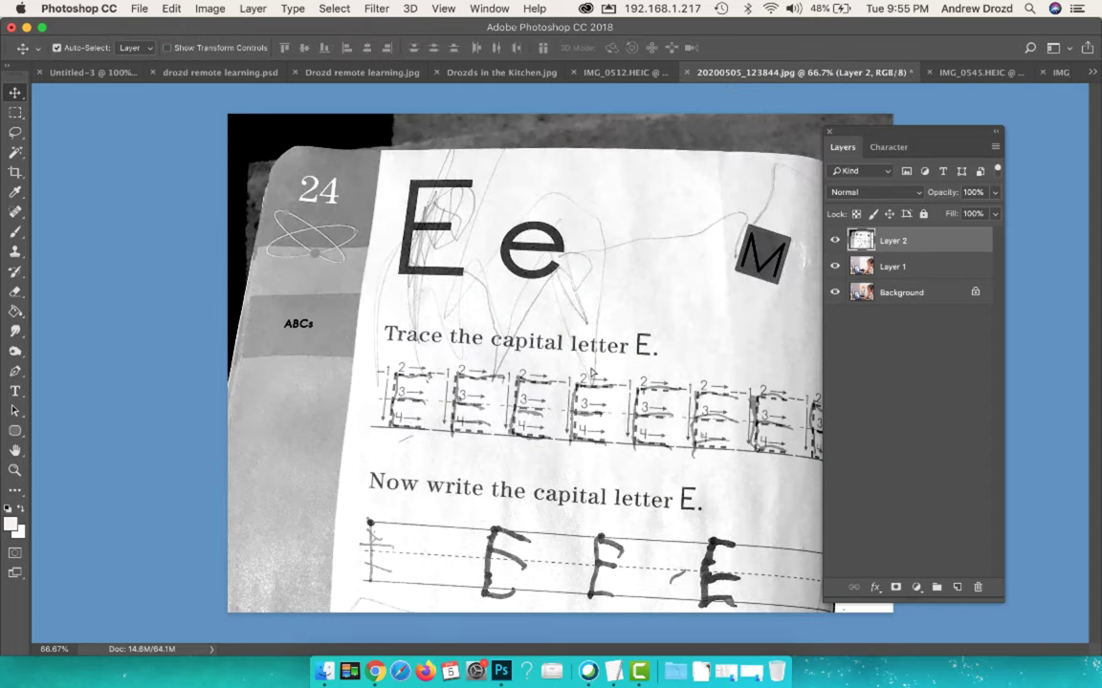
pyautogui.moveTo(588, 379)
pyautogui.mouseDown()
pyautogui.moveTo(516, 222)
pyautogui.moveTo(495, 205)
pyautogui.mouseUp()
# Scale the pasted worksheet to about 66% and move it up over the photo.
pyautogui.press('super+t')
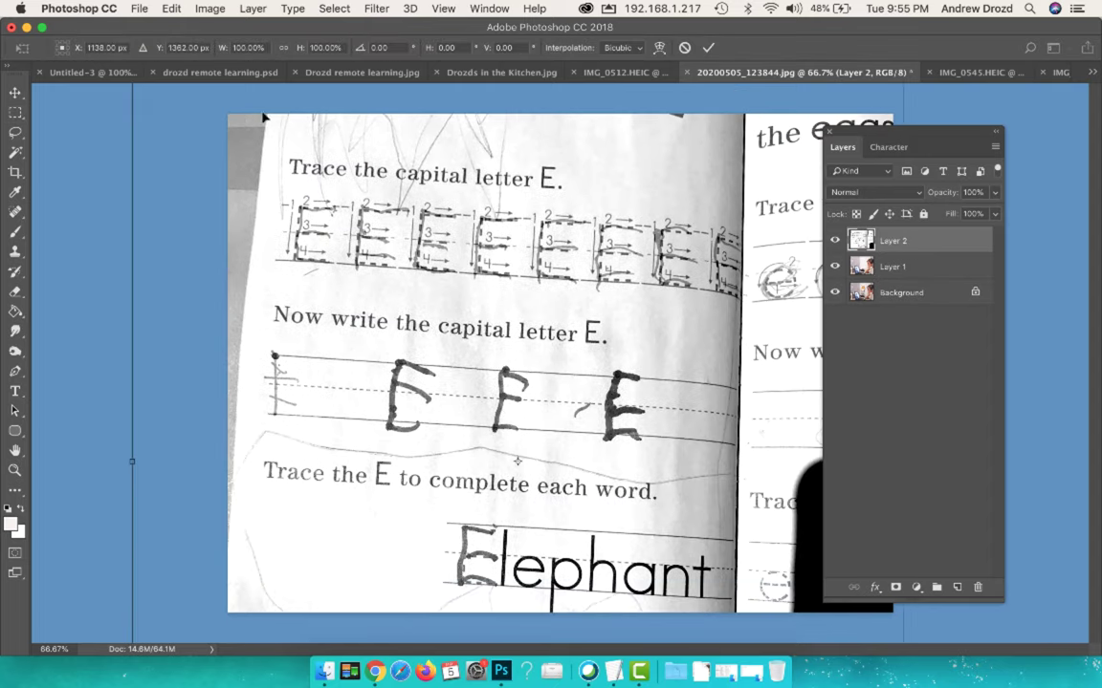
pyautogui.moveTo(265, 118); pyautogui.dragTo(291, 293)
pyautogui.moveTo(188, 165)
pyautogui.mouseDown()
pyautogui.moveTo(431, 84)
pyautogui.moveTo(578, 107)
pyautogui.mouseUp()
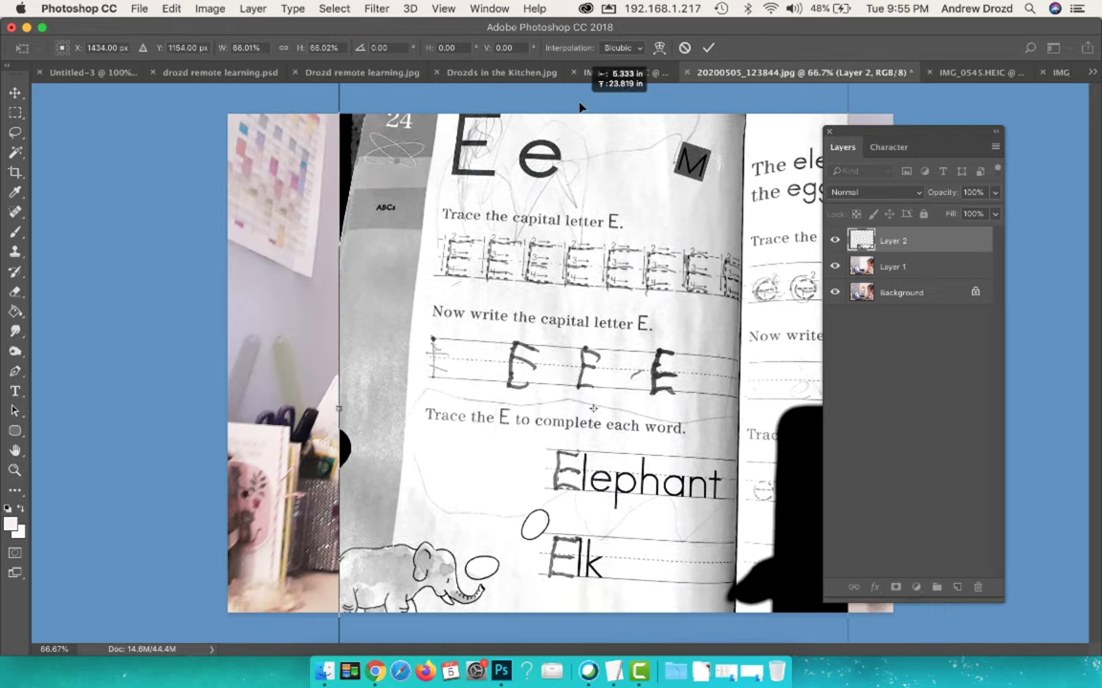
pyautogui.click(709, 47)
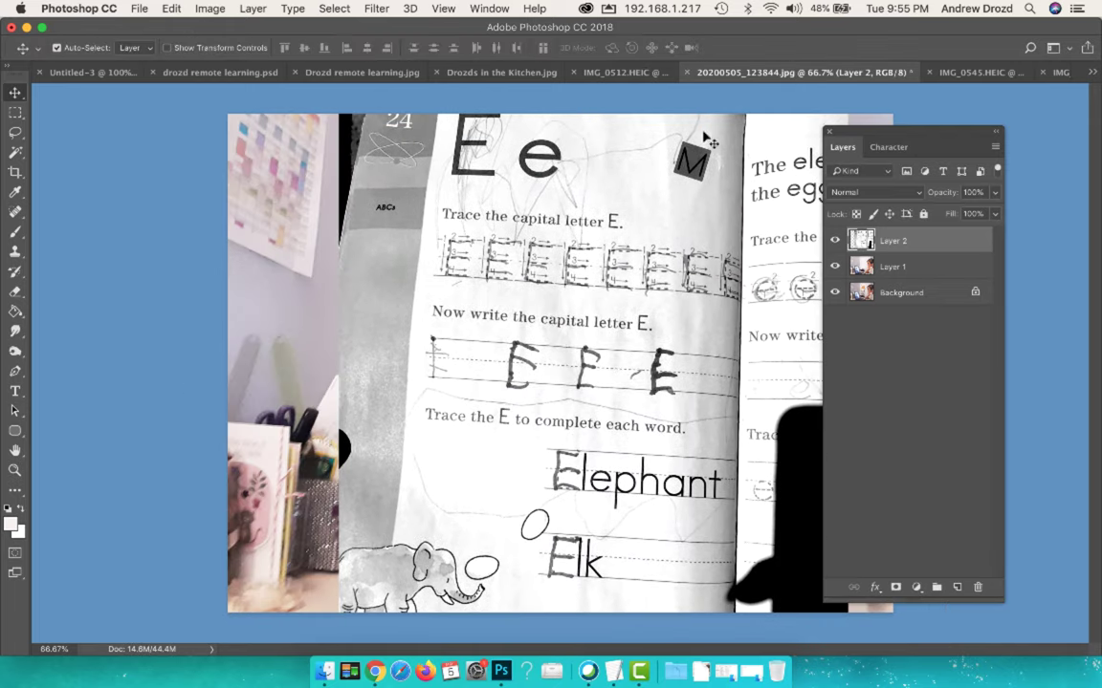
pyautogui.moveTo(554, 258)
pyautogui.mouseDown()
pyautogui.moveTo(601, 273)
pyautogui.moveTo(563, 234)
pyautogui.mouseUp()
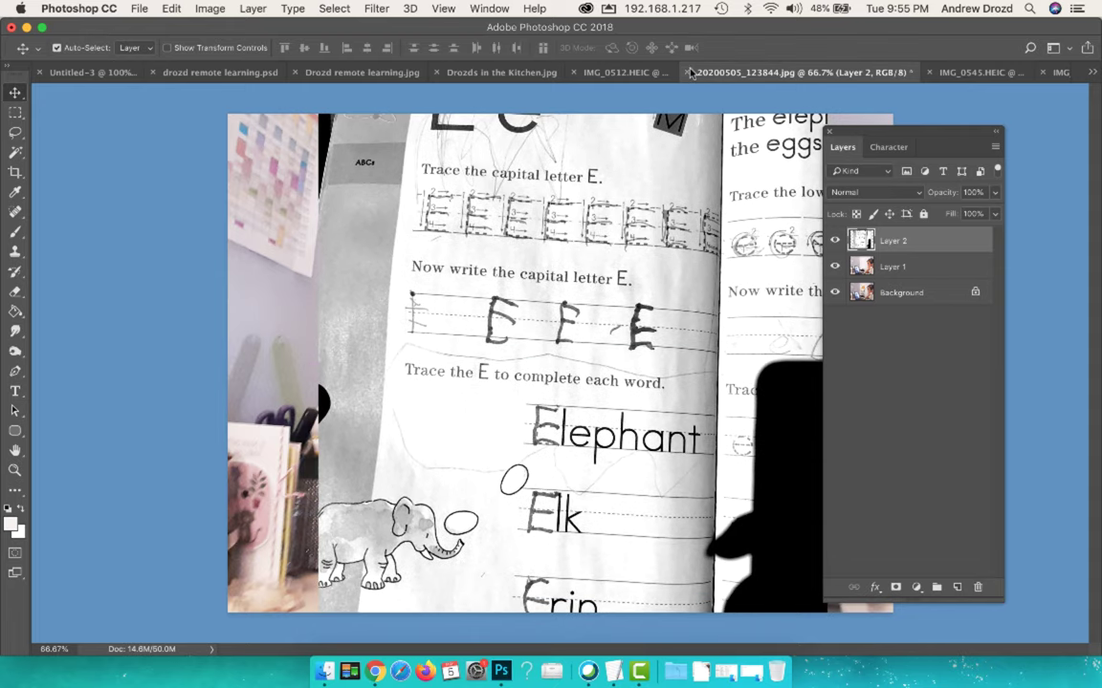
# Set Layer 2's blend mode to Multiply and reposition the worksheet left.
pyautogui.click(917, 195)
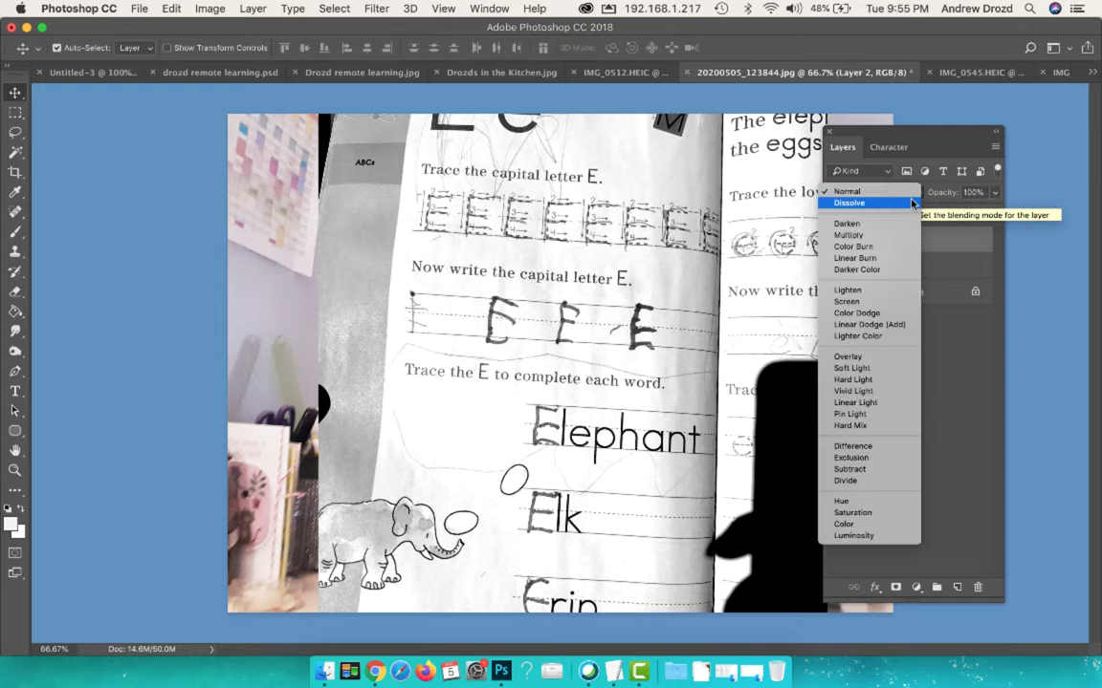
pyautogui.click(903, 240)
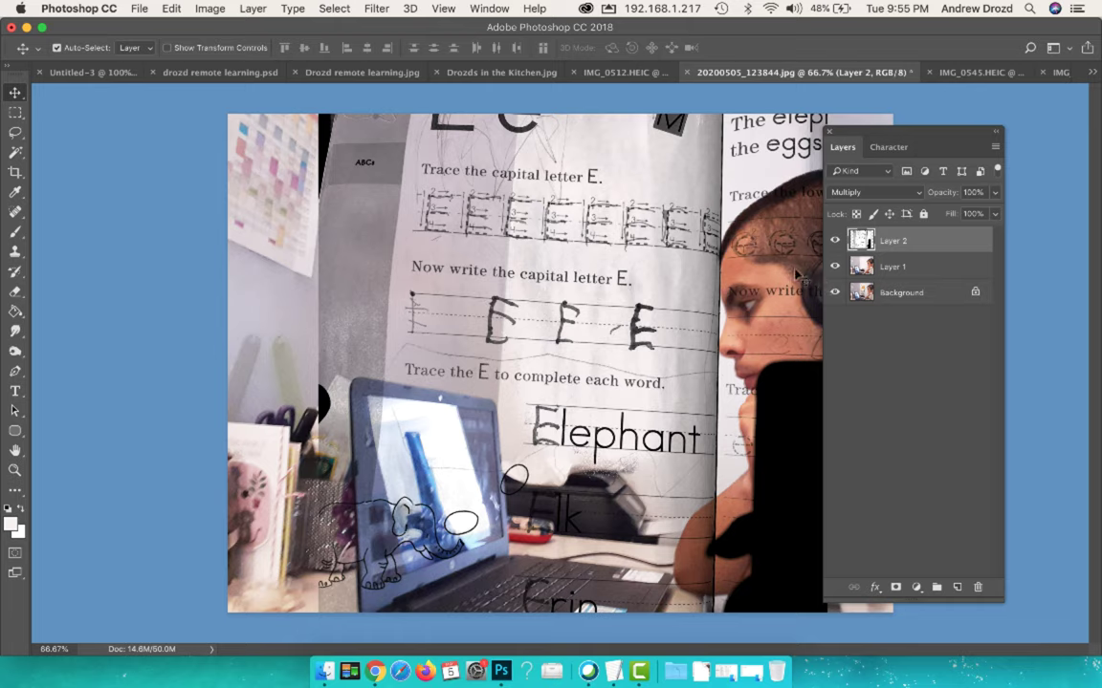
pyautogui.moveTo(671, 347); pyautogui.dragTo(634, 267)
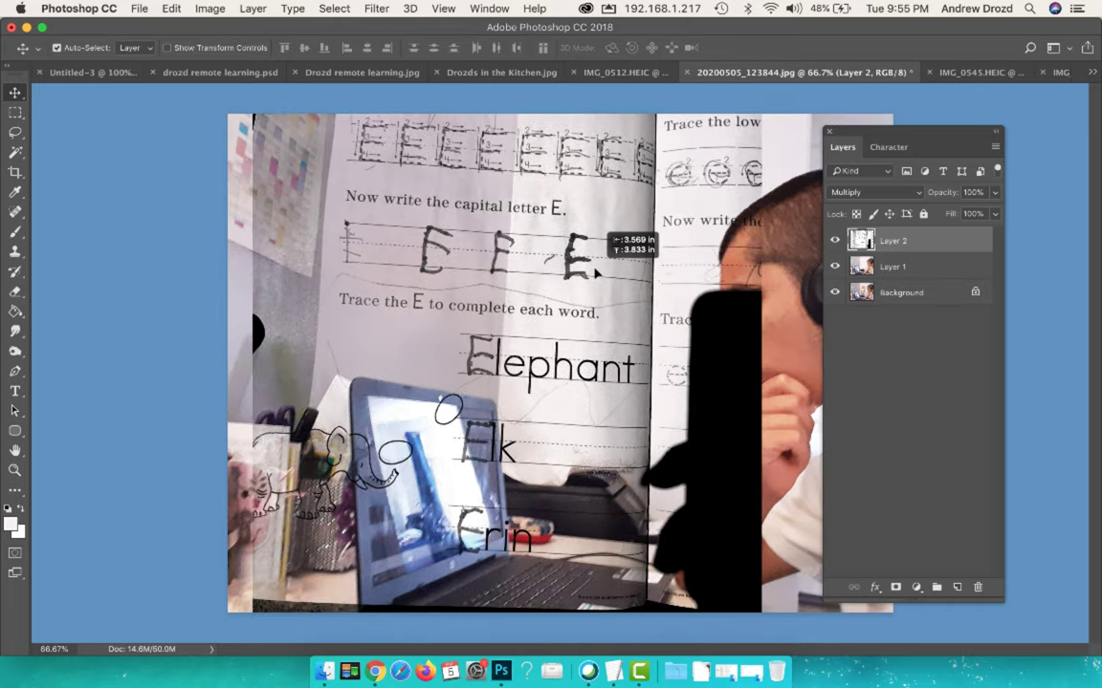
pyautogui.moveTo(634, 267); pyautogui.dragTo(598, 274)
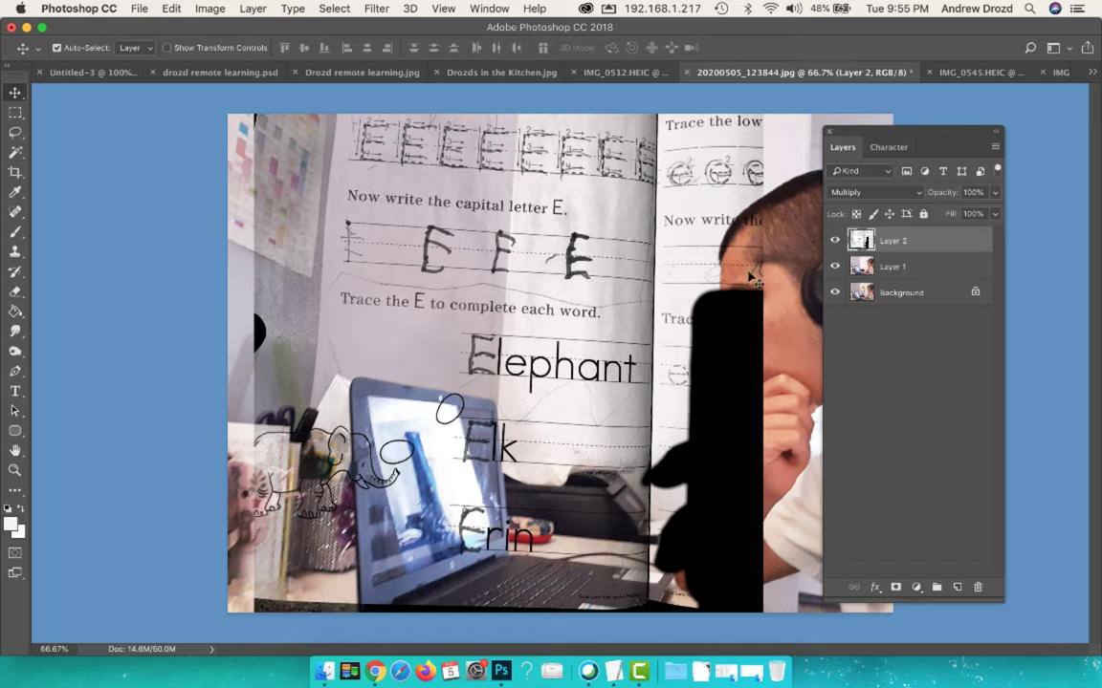
# Erase the black patch over the boy's face and hide Layer 2.
pyautogui.press('e')
pyautogui.moveTo(732, 277)
pyautogui.mouseDown()
pyautogui.moveTo(712, 382)
pyautogui.moveTo(753, 566)
pyautogui.moveTo(707, 385)
pyautogui.mouseUp()
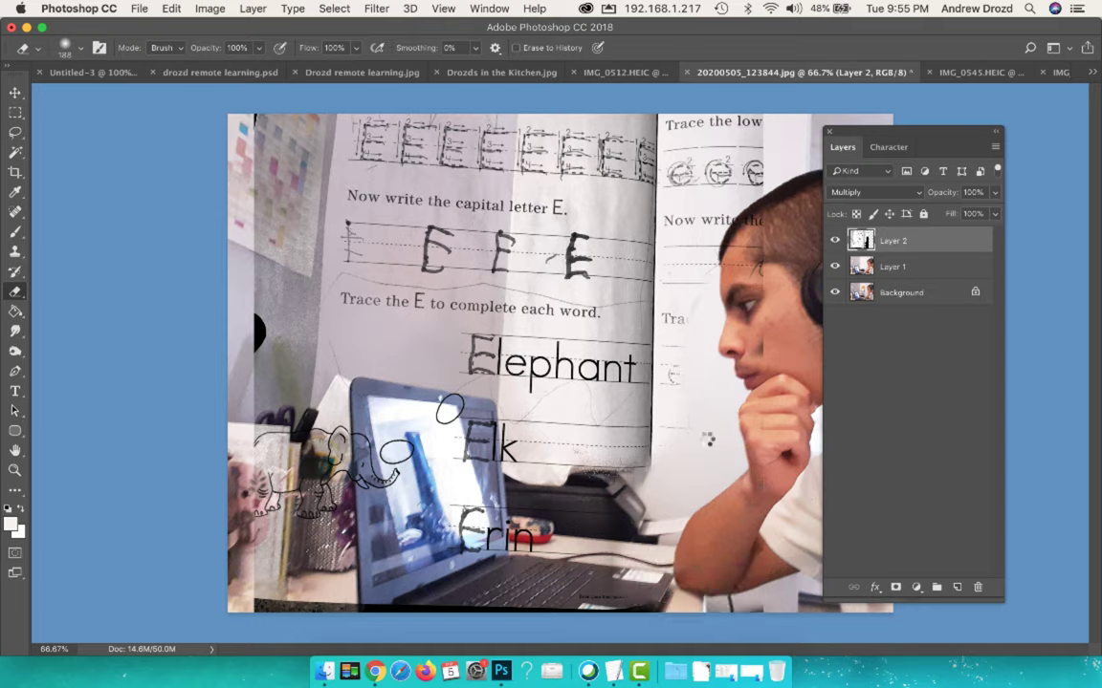
pyautogui.moveTo(708, 385)
pyautogui.mouseDown()
pyautogui.moveTo(691, 377)
pyautogui.moveTo(674, 528)
pyautogui.mouseUp()
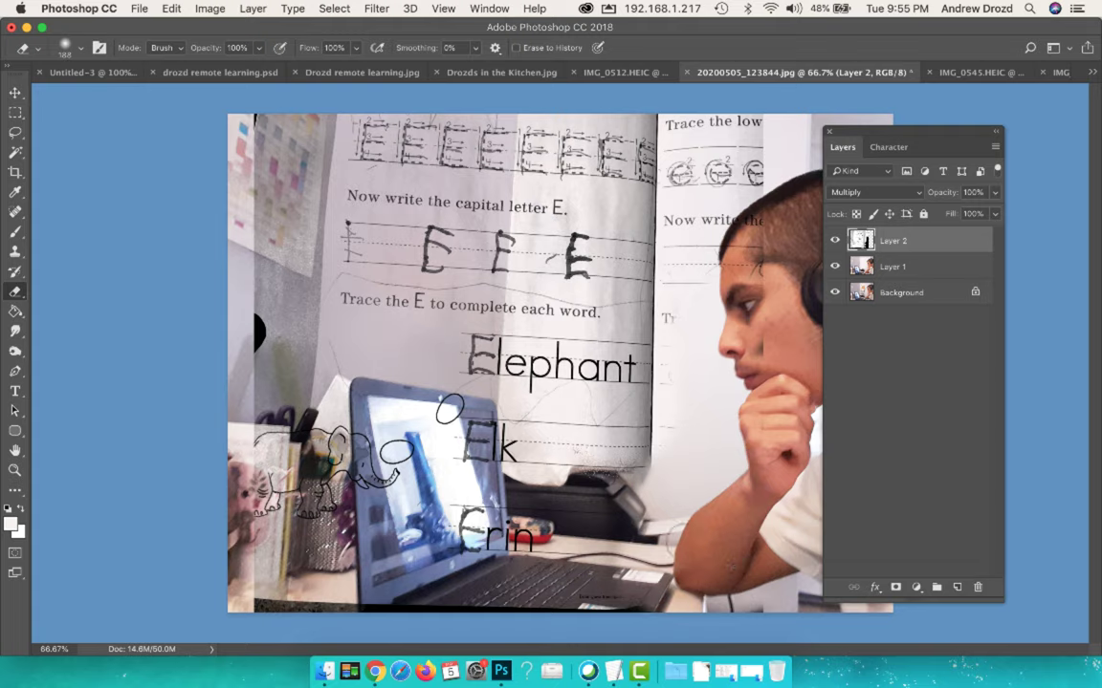
pyautogui.click(833, 242)
# Paste the worksheet as Layer 3, scale it to about 81% and shift it up-left.
pyautogui.press('super+v')
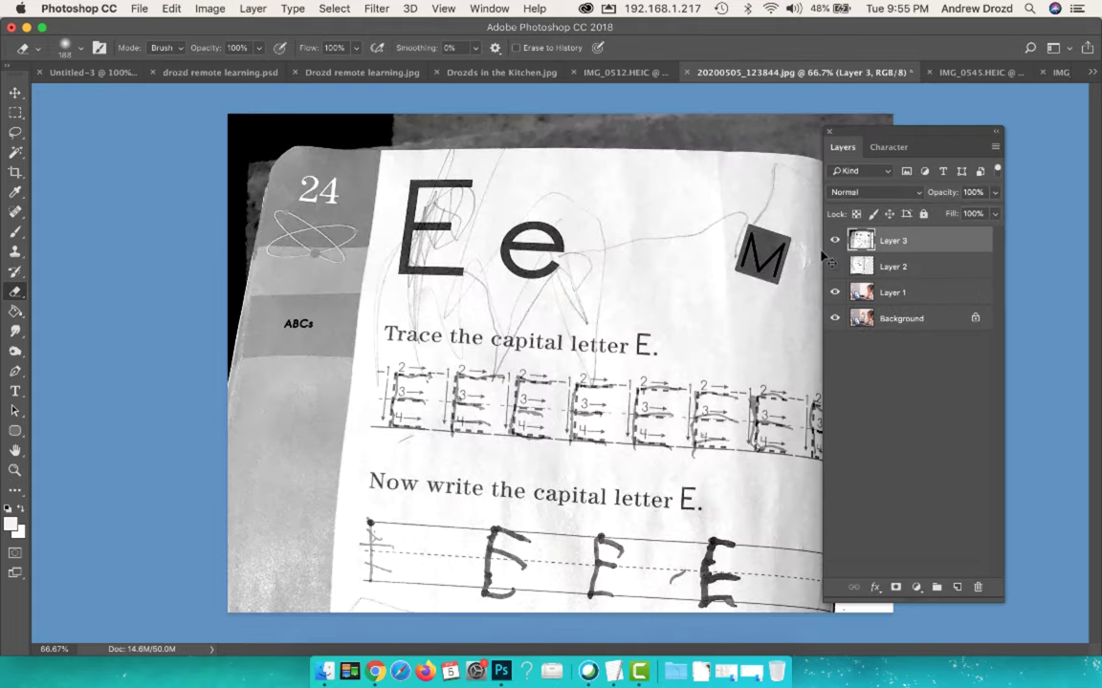
pyautogui.press('v')
pyautogui.moveTo(674, 381); pyautogui.dragTo(604, 323)
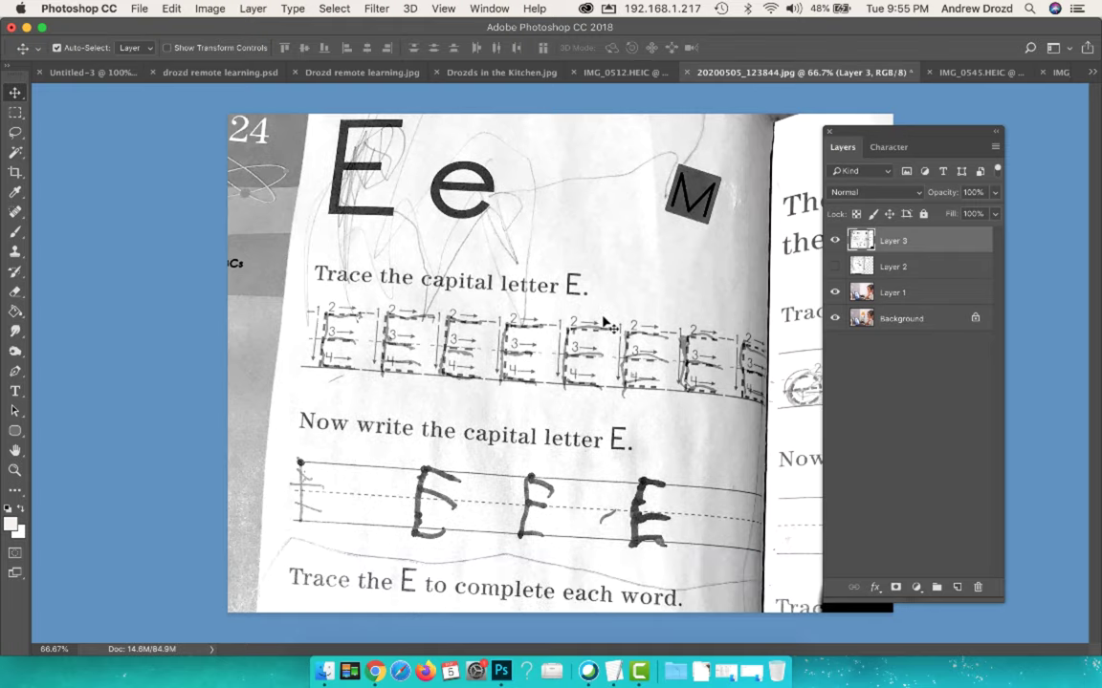
pyautogui.press('super+minus')
pyautogui.press('super+minus')
pyautogui.press('super+t')
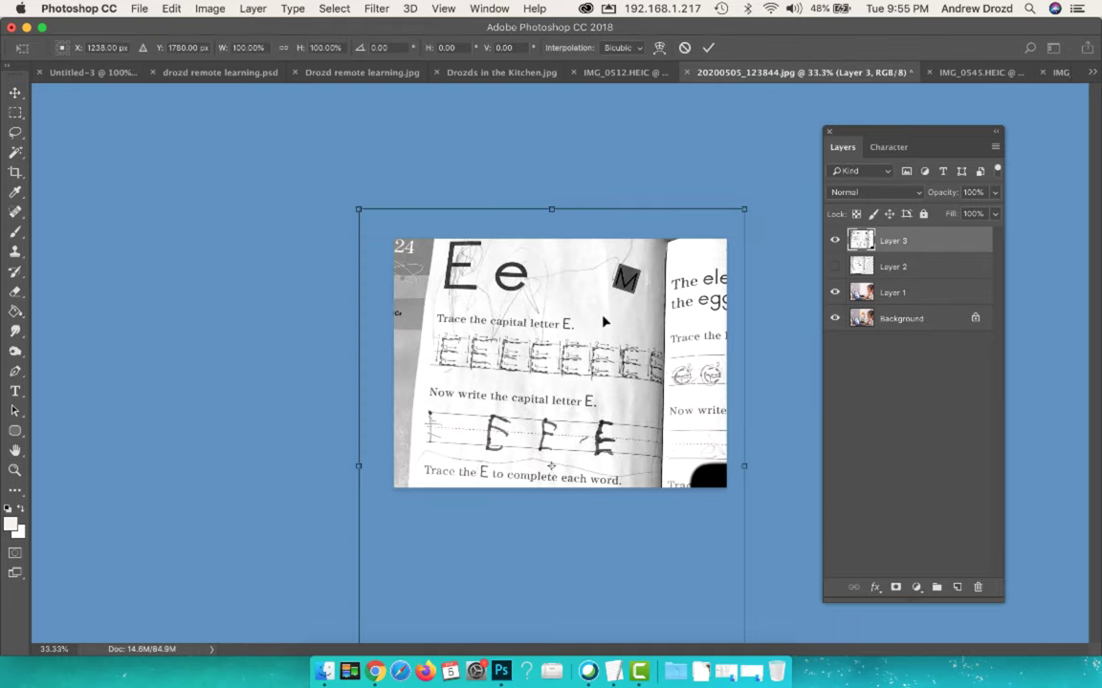
pyautogui.moveTo(356, 204); pyautogui.dragTo(420, 245)
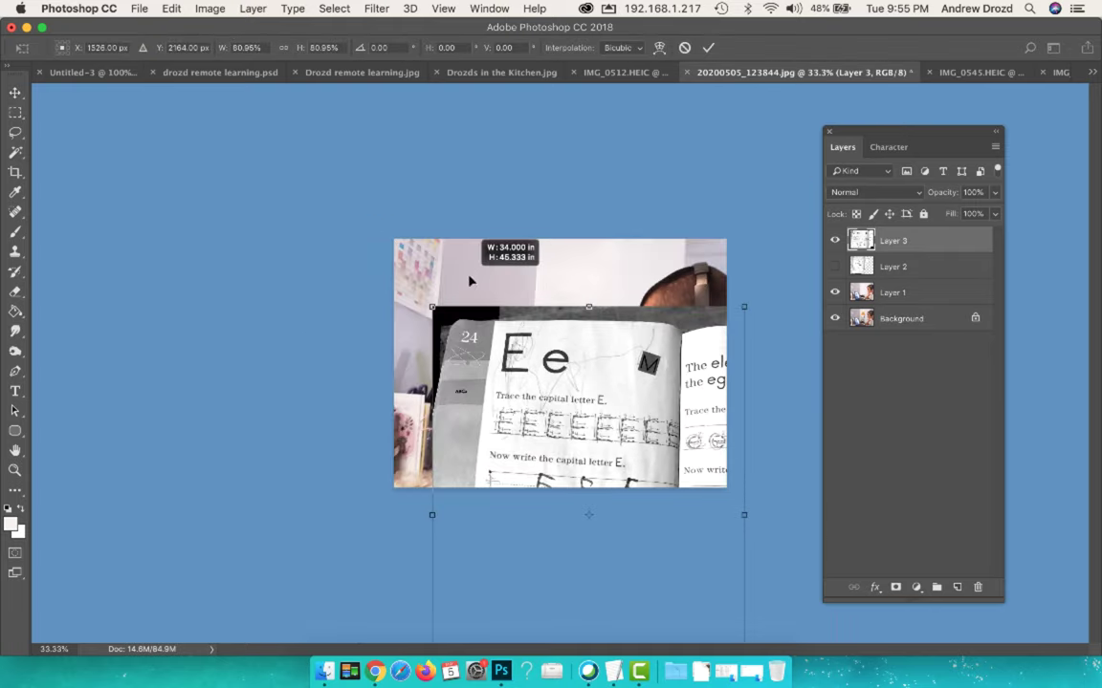
pyautogui.moveTo(478, 325); pyautogui.dragTo(468, 234)
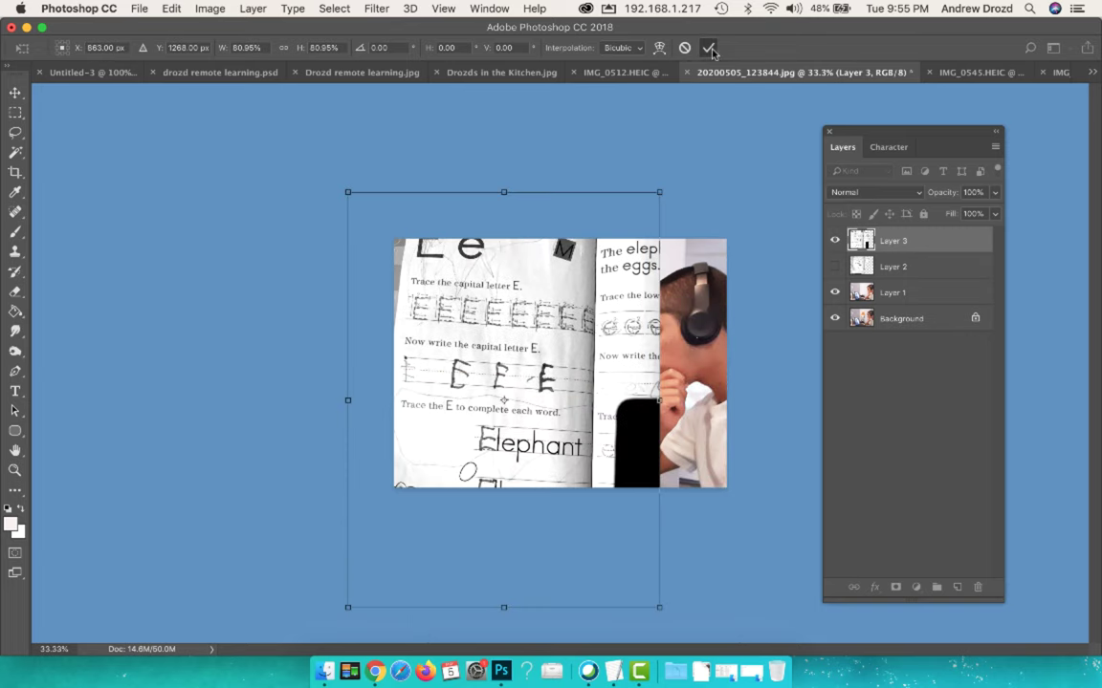
pyautogui.press('Return')
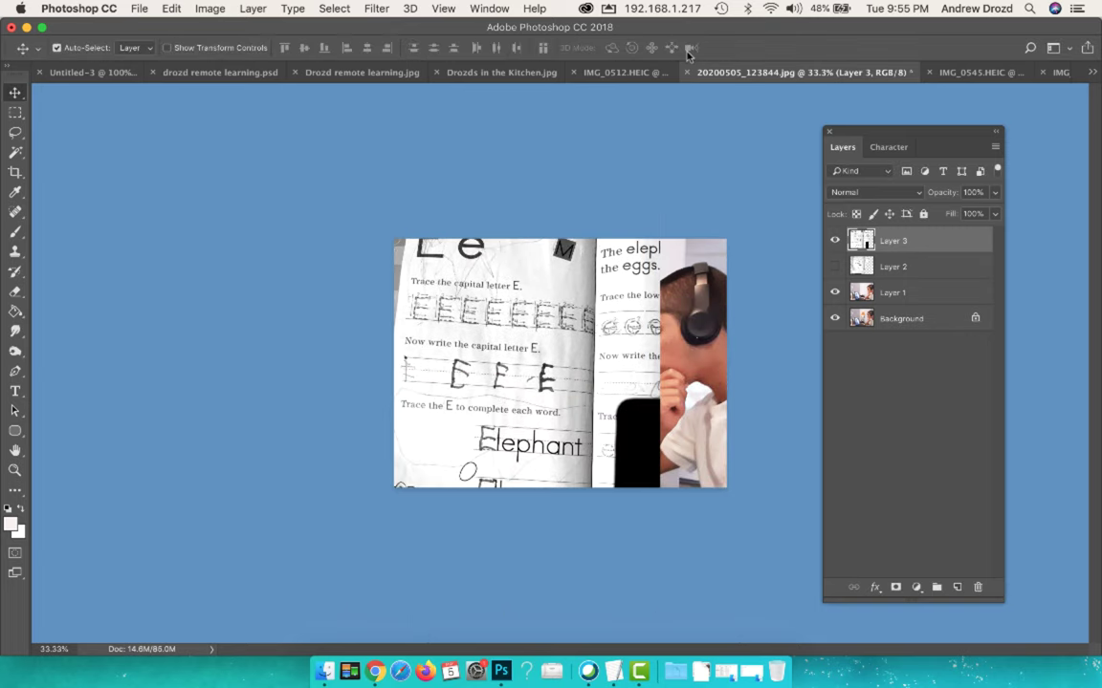
pyautogui.click(346, 73)
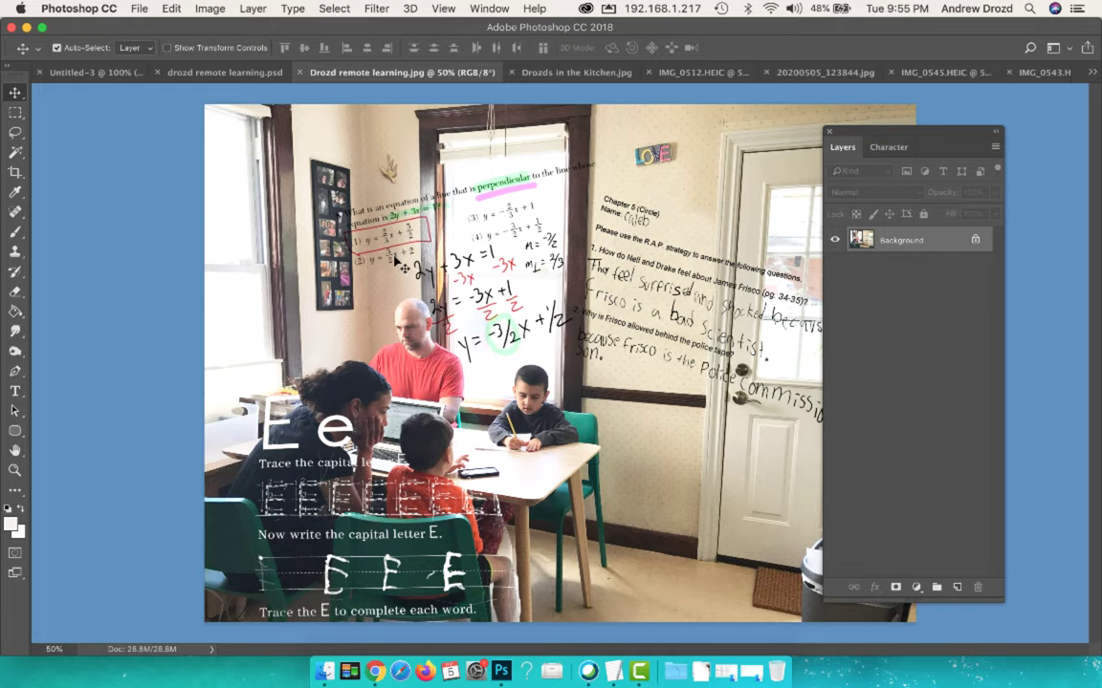
pyautogui.press('super+equal')
pyautogui.press('super+equal')
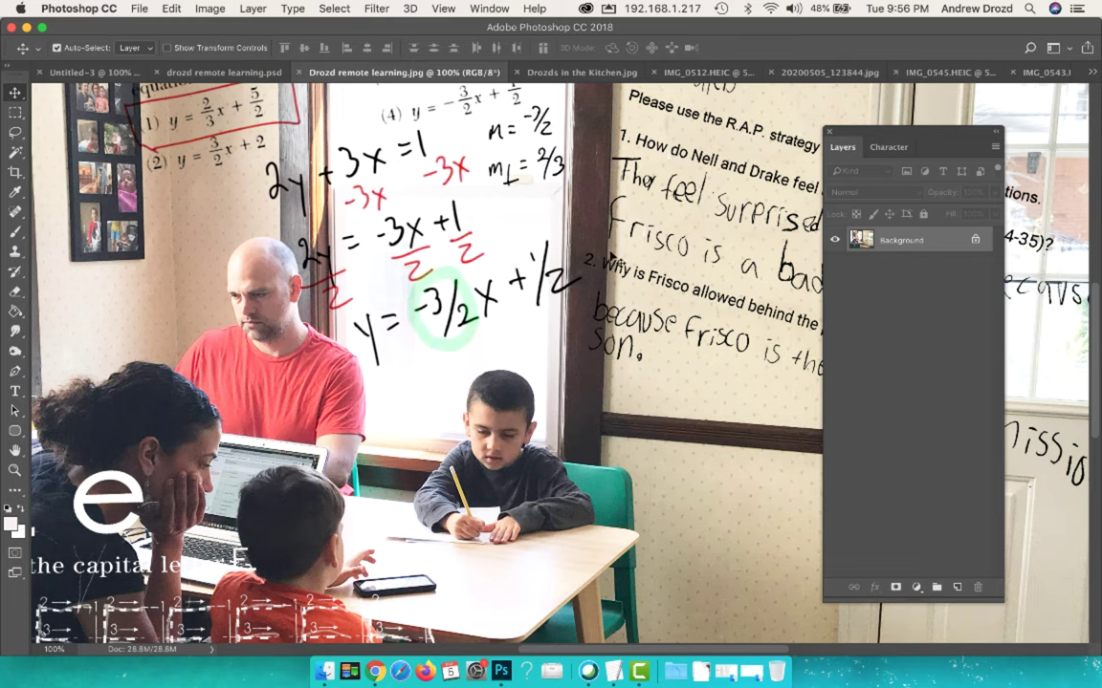
pyautogui.hscroll(5, 612, 256)
pyautogui.scroll(3, 574, 230)
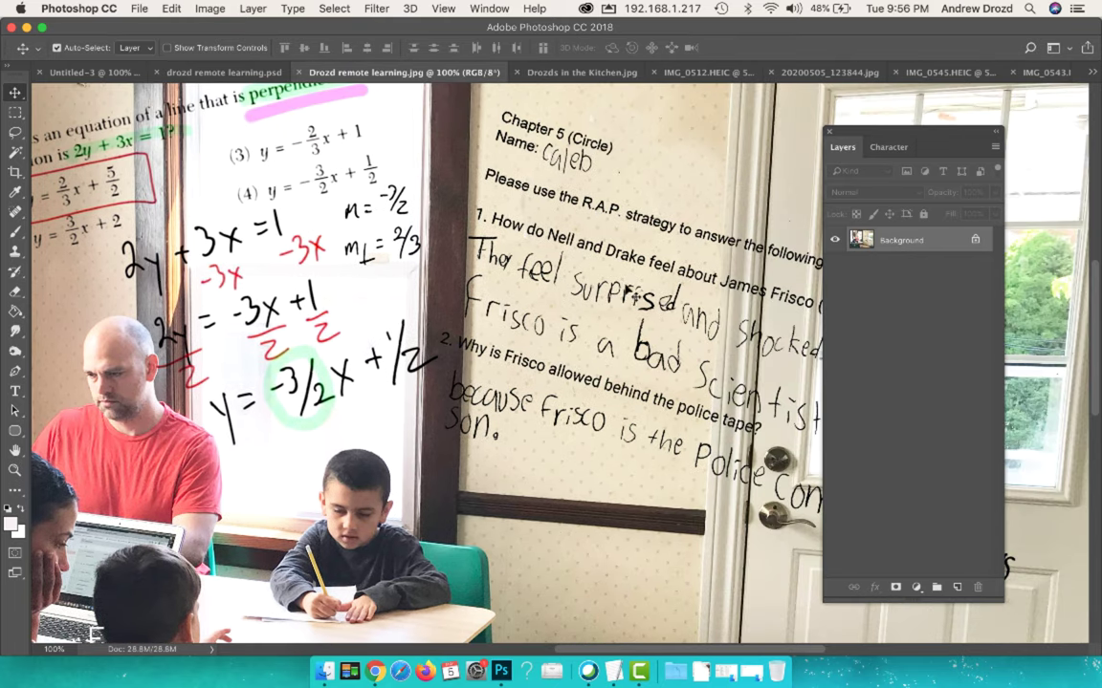
pyautogui.scroll(-6, 494, 296)
pyautogui.hscroll(-6, 494, 296)
pyautogui.moveTo(506, 328); pyautogui.dragTo(590, 291)
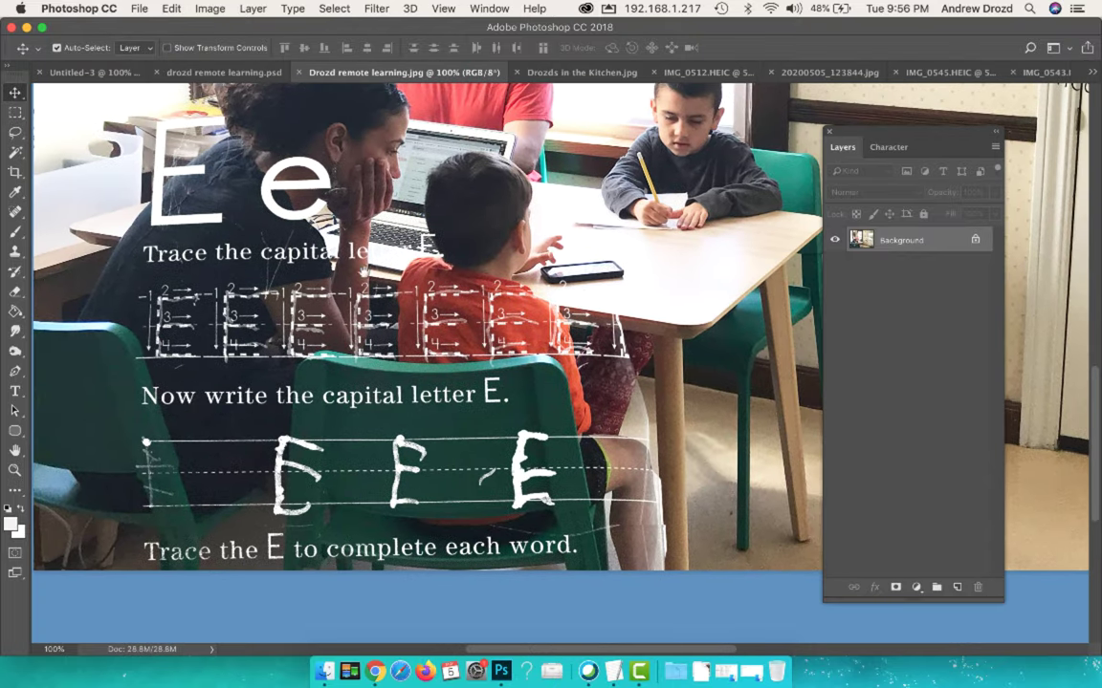
# Zoom in and invert Layer 3 to white writing on black.
pyautogui.click(831, 75)
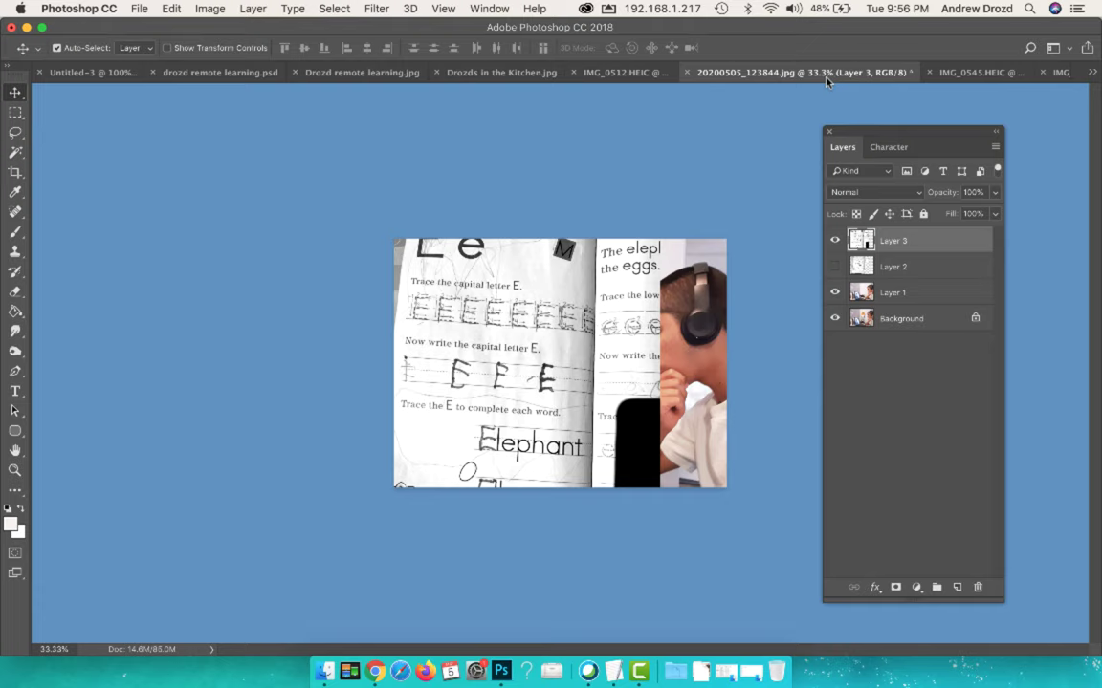
pyautogui.press('super+plus')
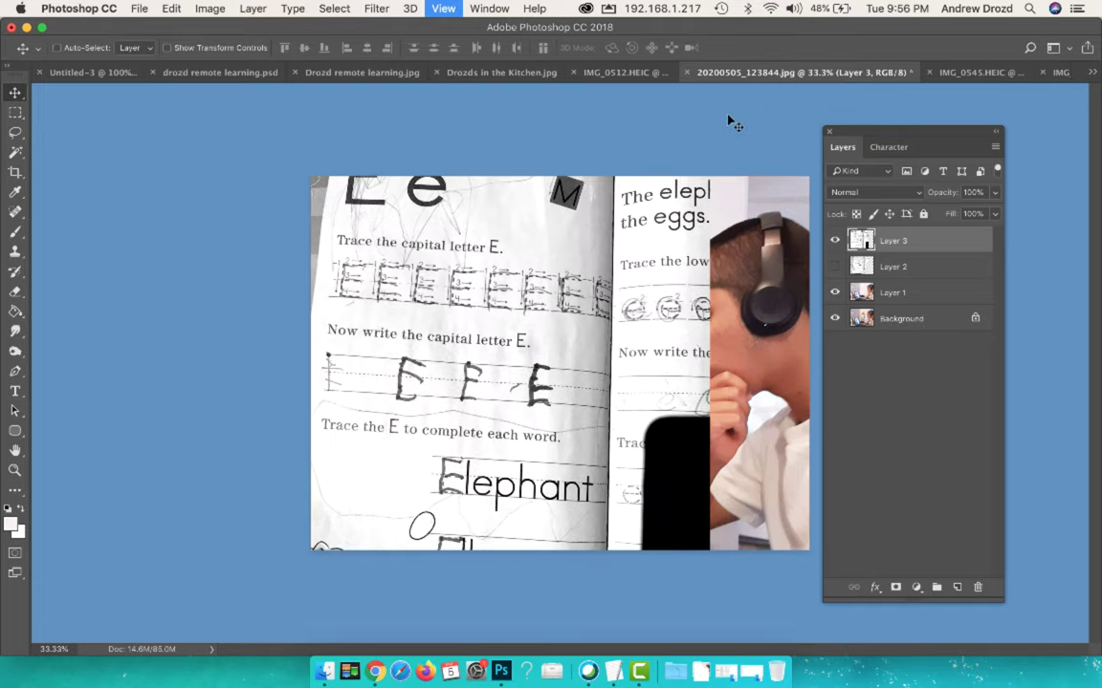
pyautogui.press('super+plus')
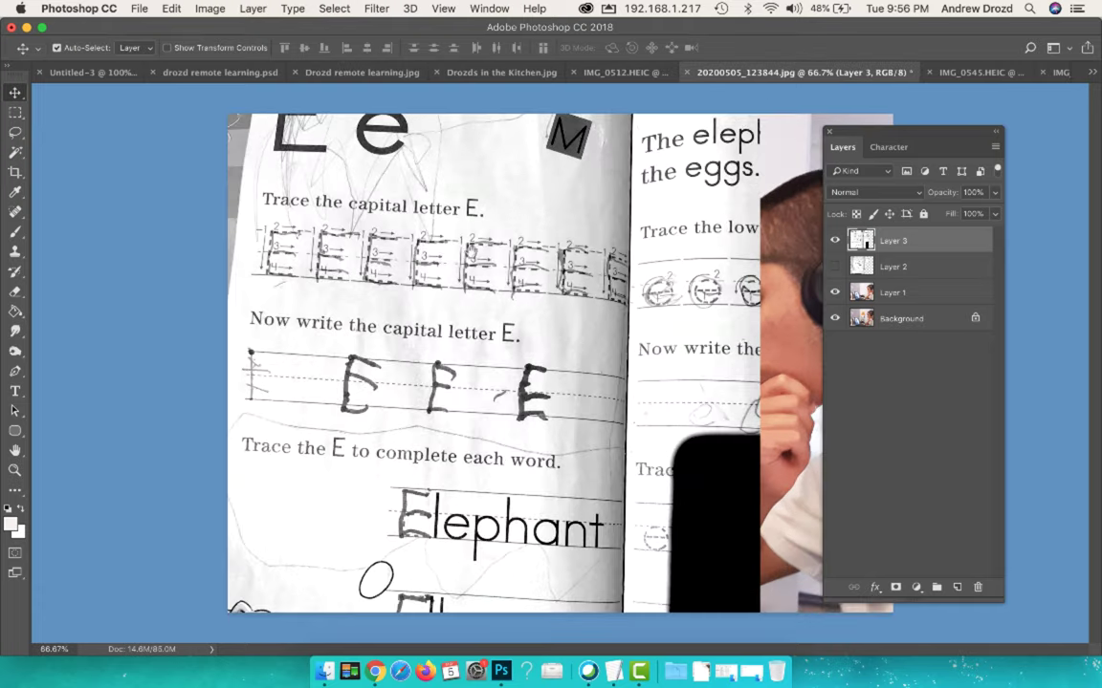
pyautogui.press('super')
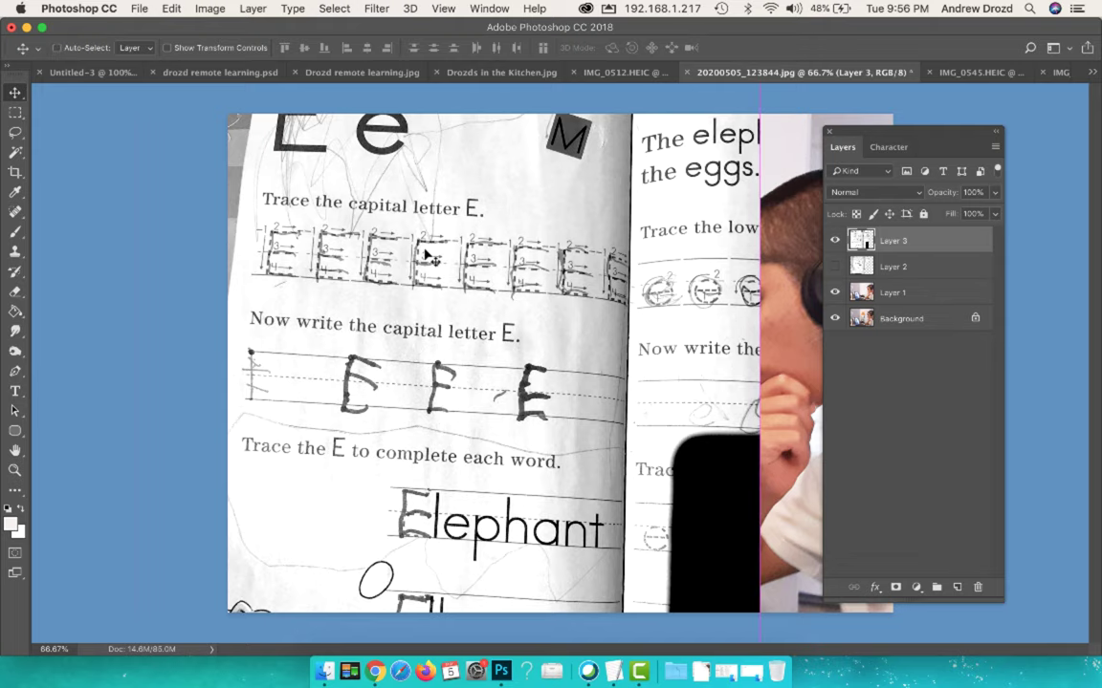
pyautogui.press('super+i')
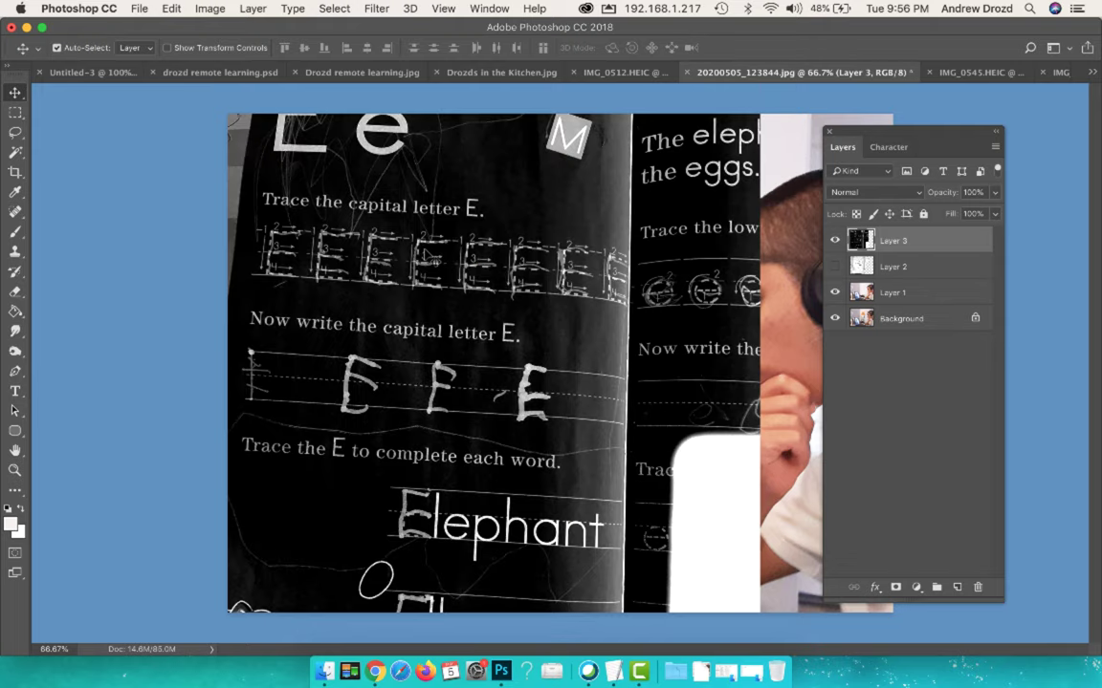
# Boost Layer 3's Levels with white input near 165 and black point raised.
pyautogui.press('super')
pyautogui.press('super+l')
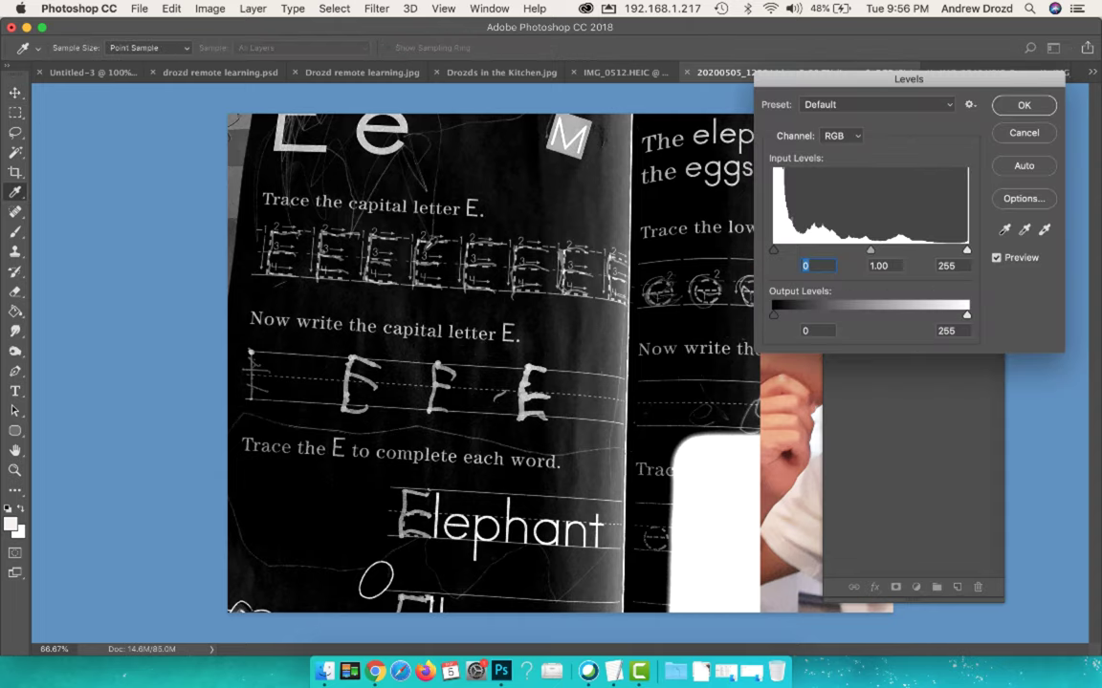
pyautogui.moveTo(967, 254); pyautogui.dragTo(899, 256)
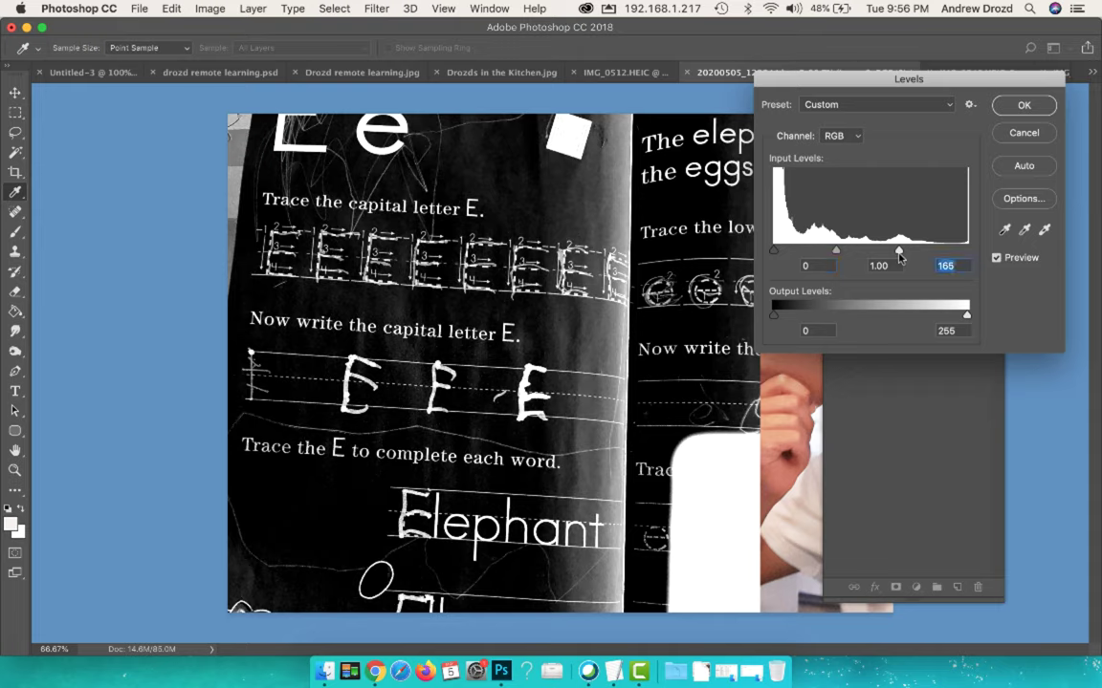
pyautogui.moveTo(774, 252); pyautogui.dragTo(801, 255)
pyautogui.click(1024, 107)
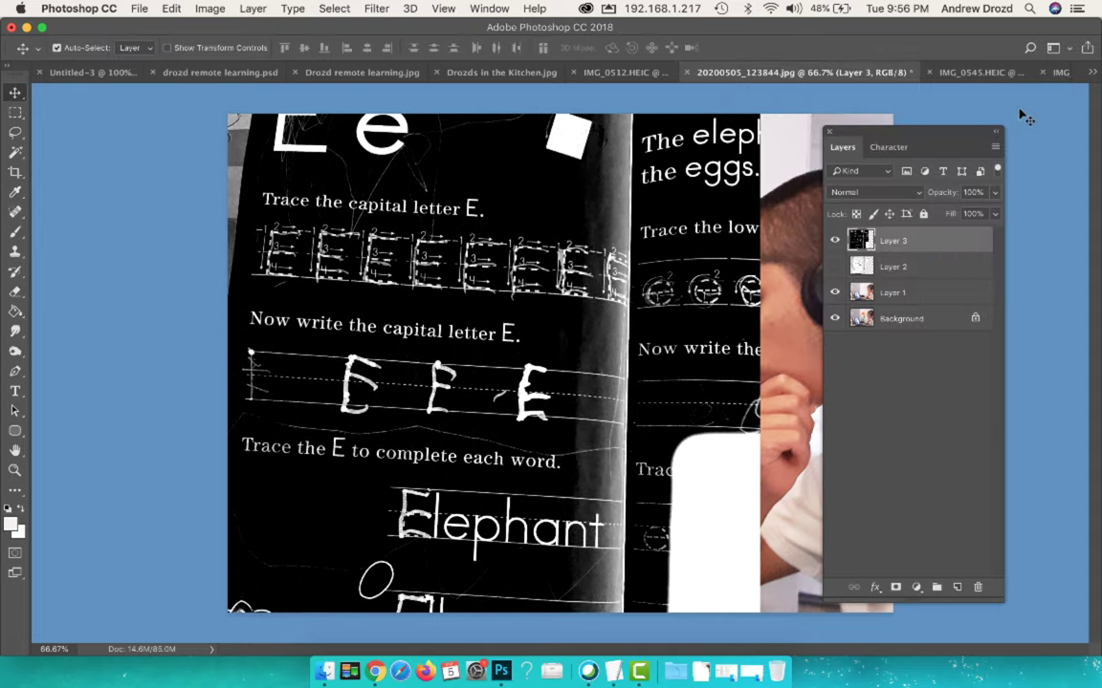
# Try Multiply on the inverted worksheet, hide the earlier worksheet layer, and drag it up-left.
pyautogui.click(889, 196)
pyautogui.click(889, 196)
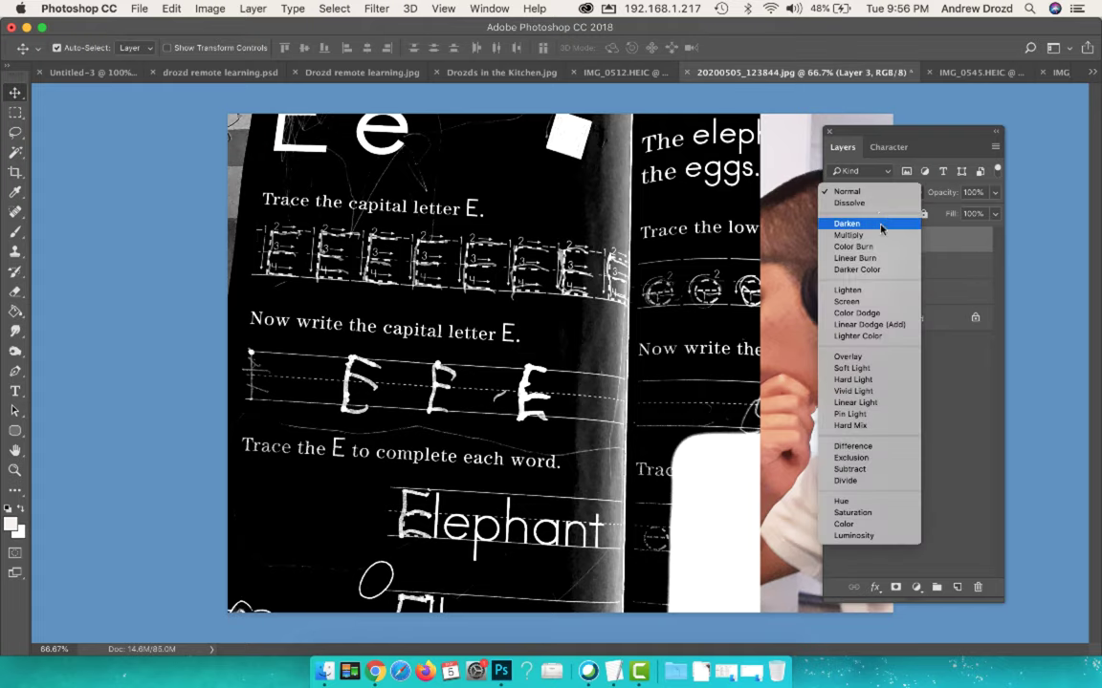
pyautogui.click(886, 235)
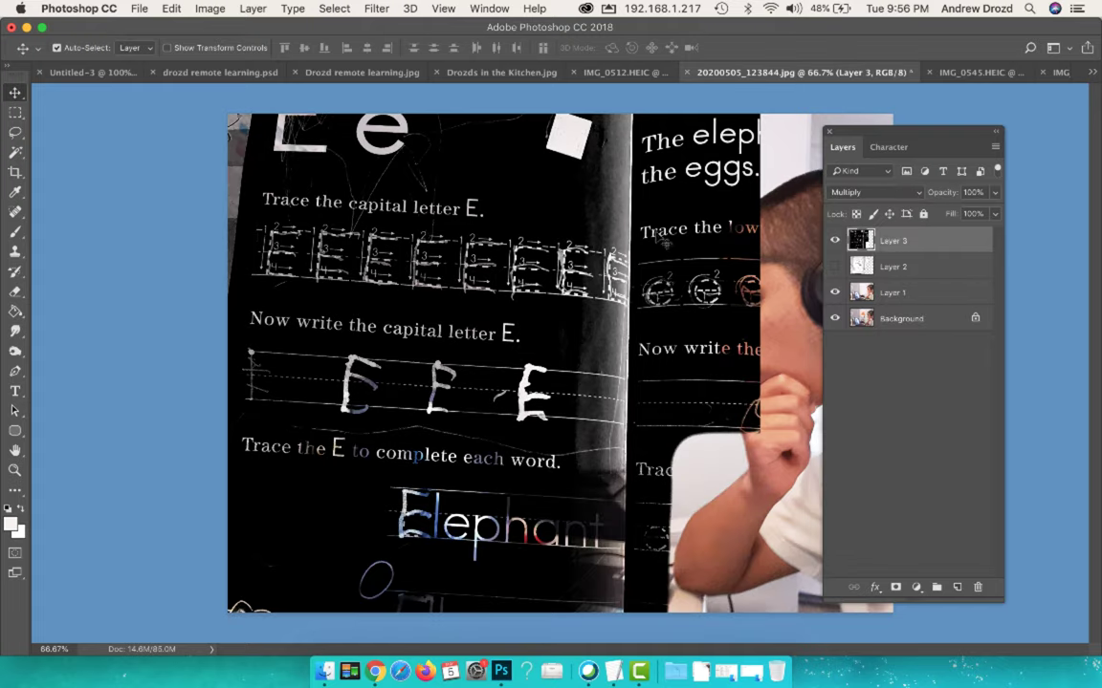
pyautogui.click(835, 267)
pyautogui.moveTo(780, 322); pyautogui.dragTo(722, 278)
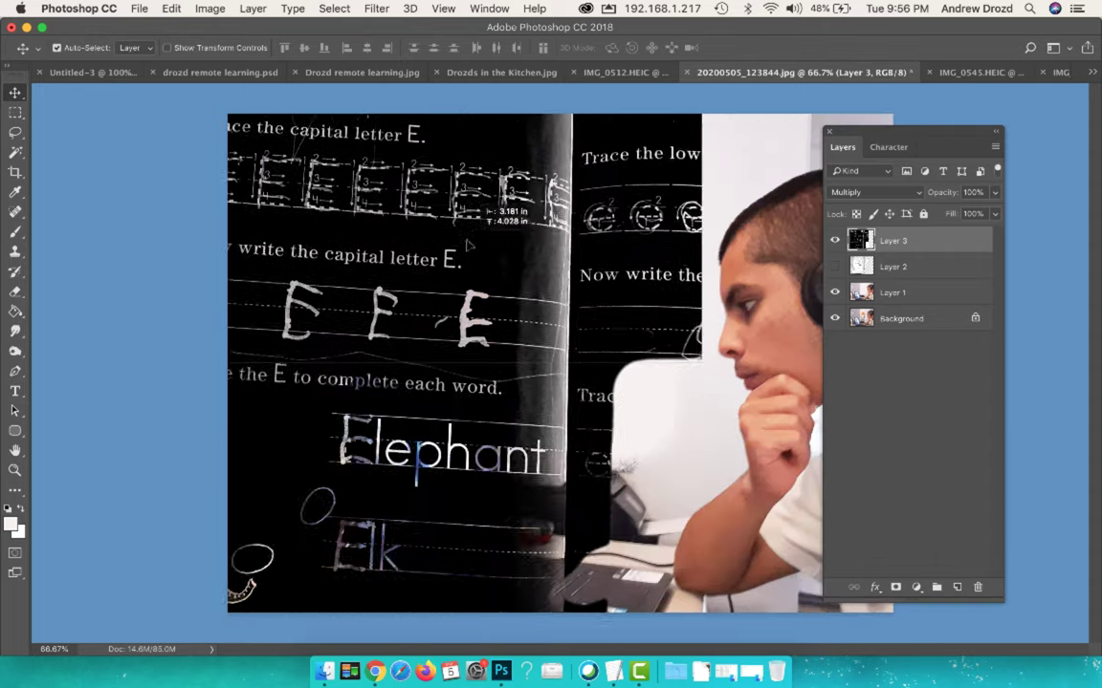
pyautogui.moveTo(722, 279); pyautogui.dragTo(446, 193)
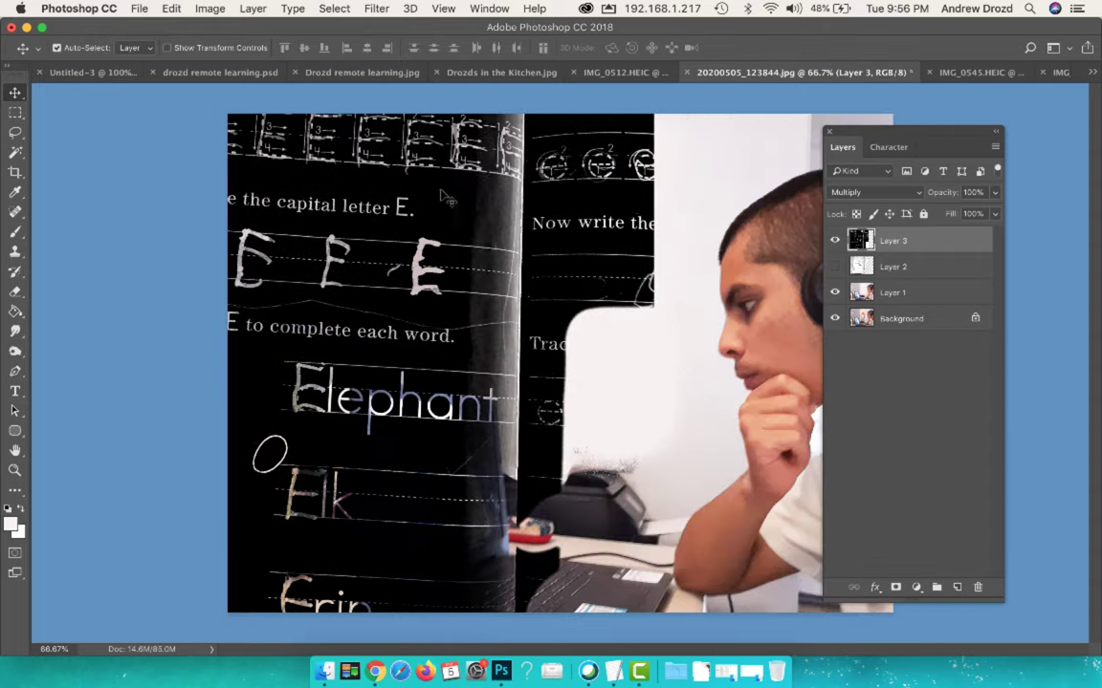
# Blend the worksheet in Screen mode and nudge it up to show Elephant, Elk and Erin.
pyautogui.click(889, 194)
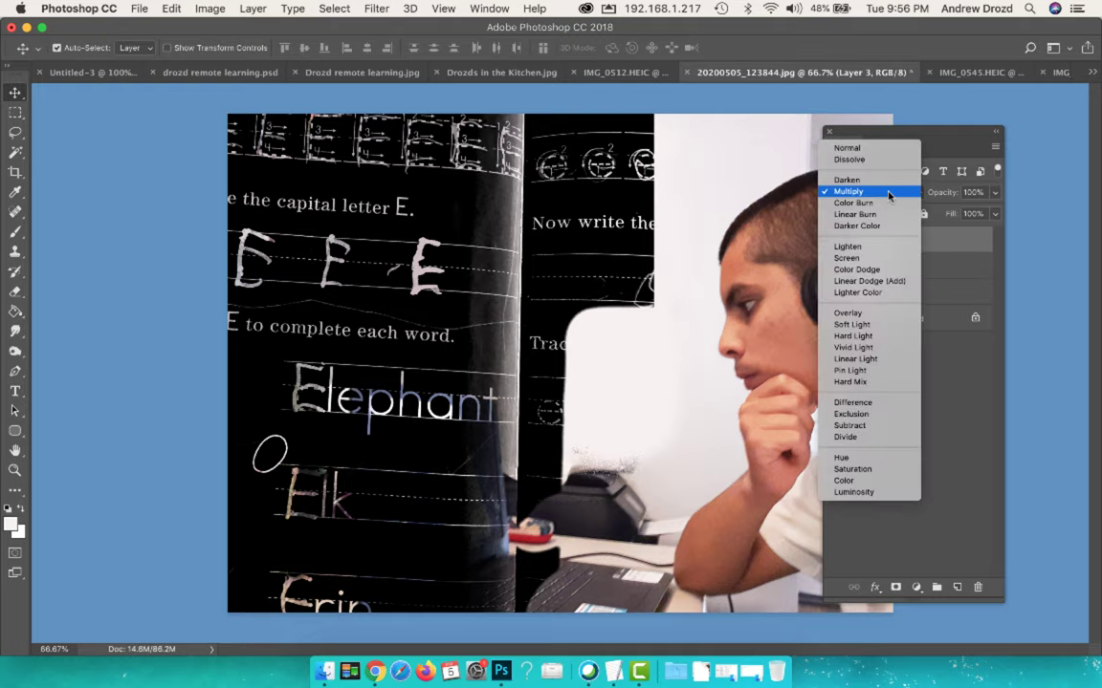
pyautogui.click(883, 264)
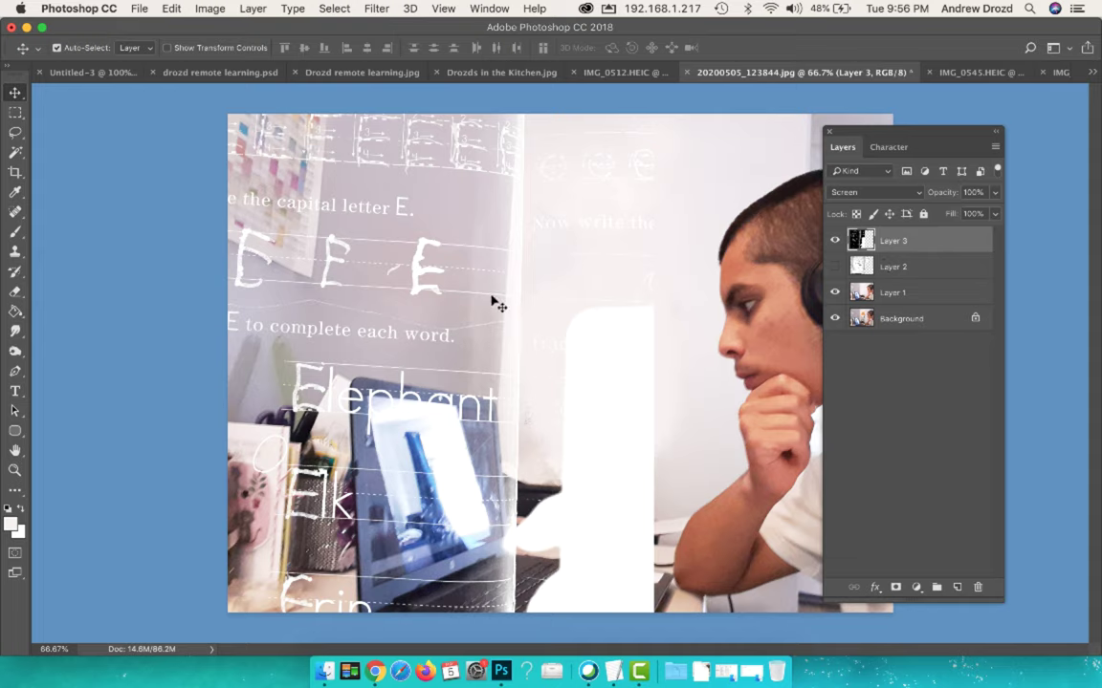
pyautogui.moveTo(447, 270)
pyautogui.mouseDown()
pyautogui.moveTo(528, 237)
pyautogui.moveTo(478, 195)
pyautogui.mouseUp()
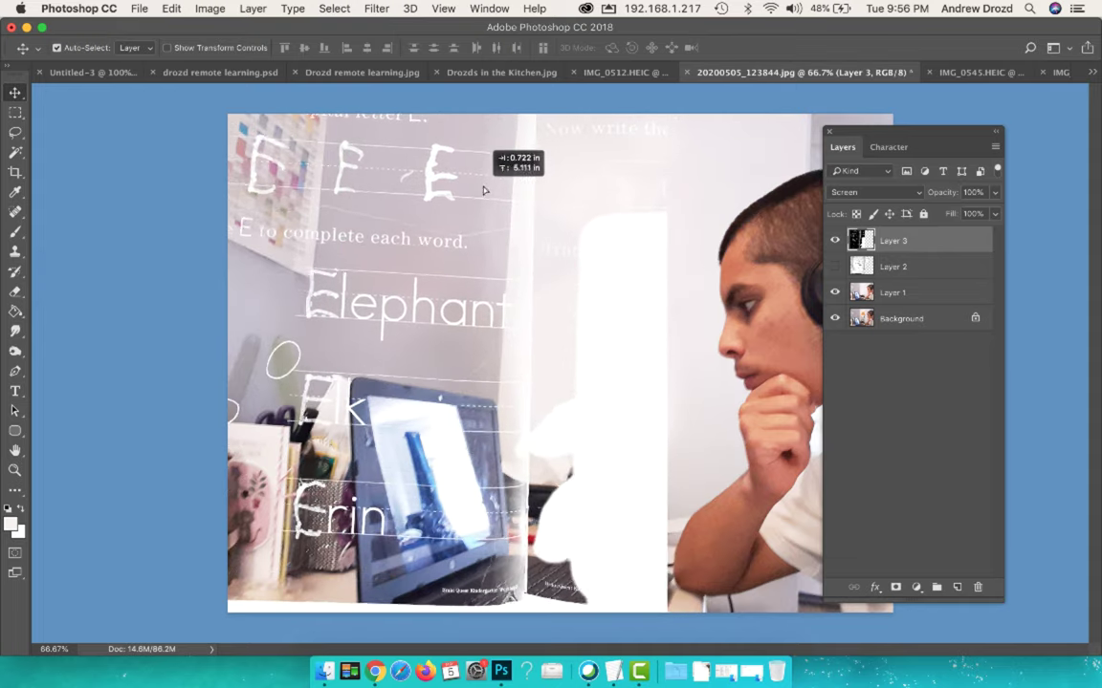
pyautogui.click(849, 297)
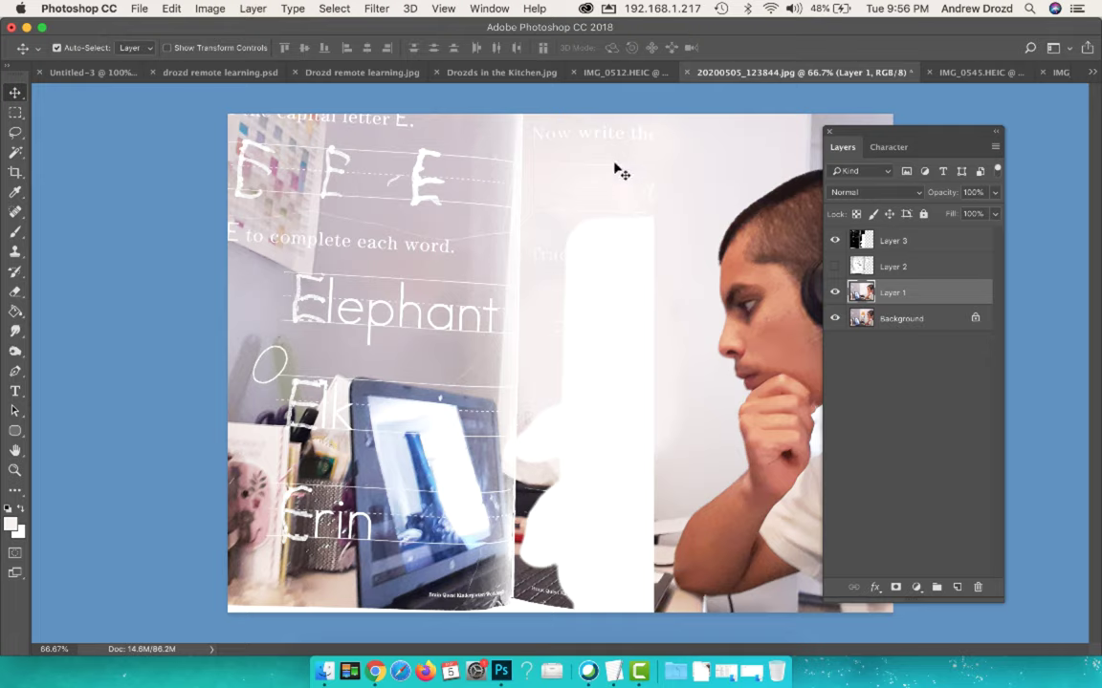
# Erase the white blob on the right-hand side of Layer 3 with a rectangular selection.
pyautogui.press('m')
pyautogui.hotkey('alt', '.')
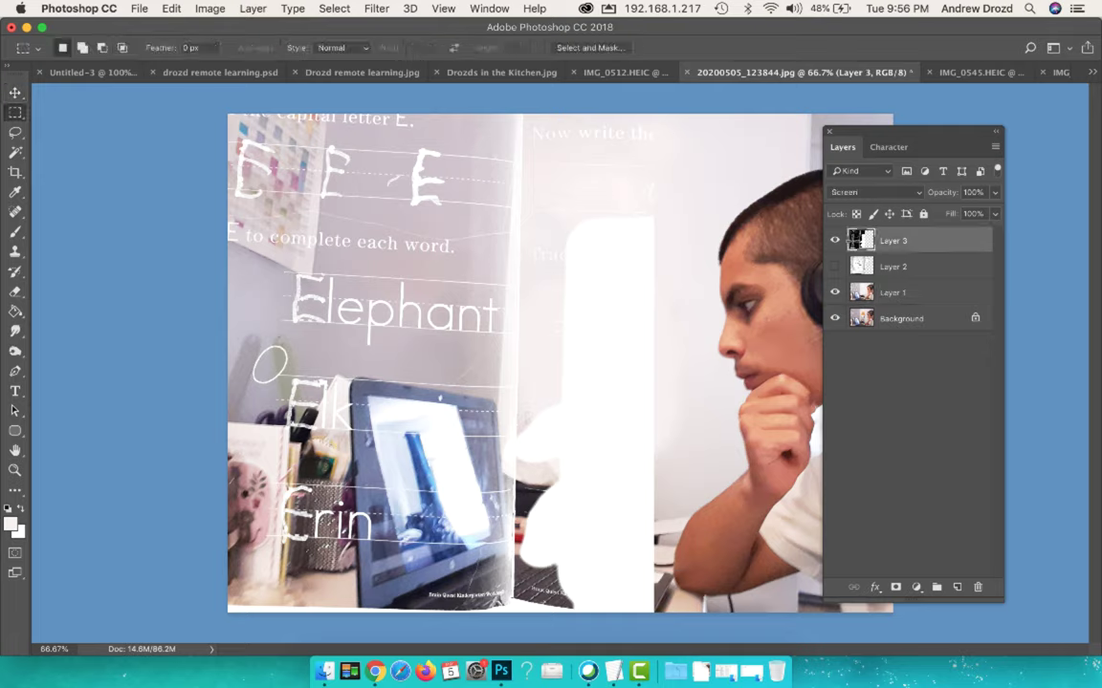
pyautogui.moveTo(511, 113); pyautogui.dragTo(886, 665)
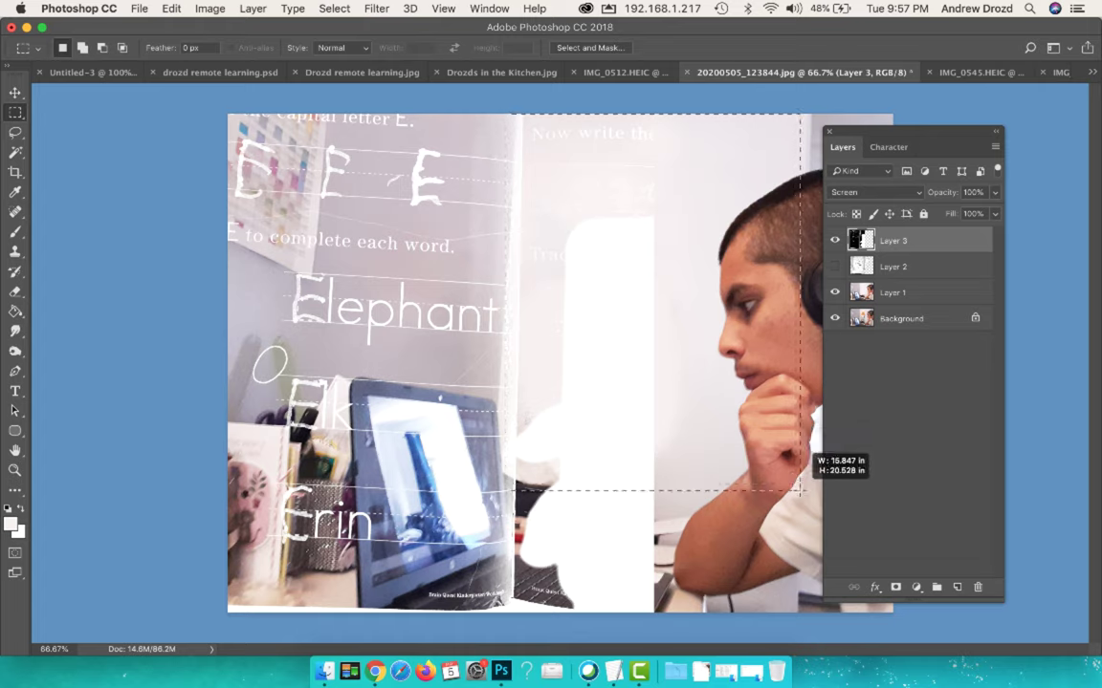
pyautogui.press('Delete')
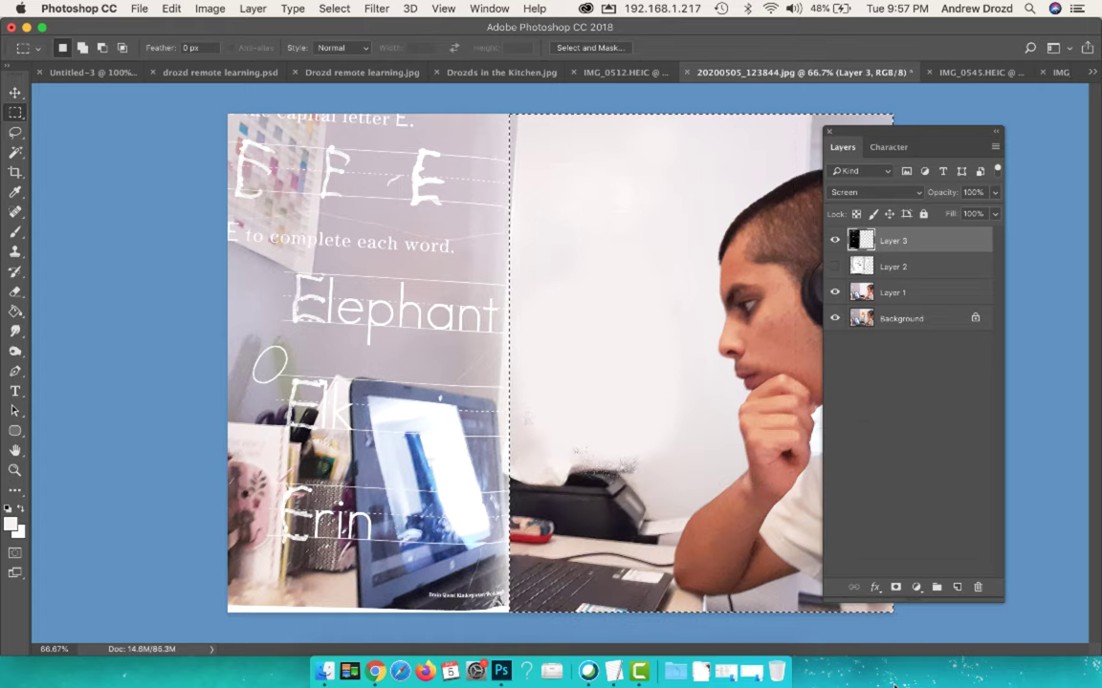
pyautogui.hotkey('ctrl', 'd')
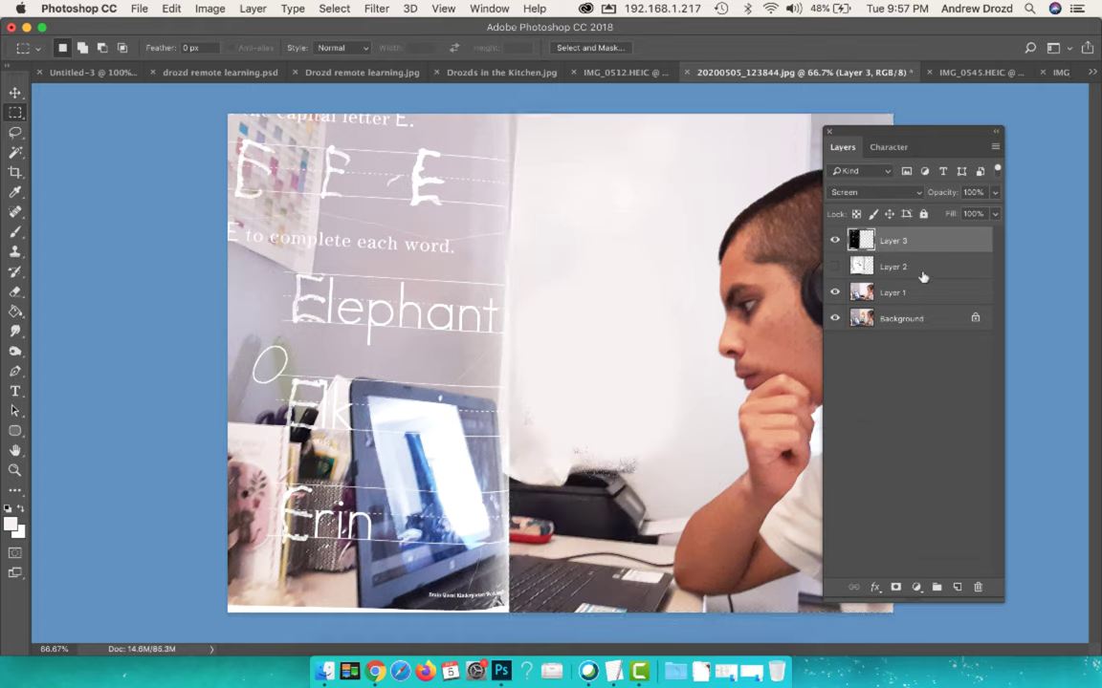
# Duplicate Layer 1 and darken the copy with a lowered Curves adjustment.
pyautogui.click(899, 293)
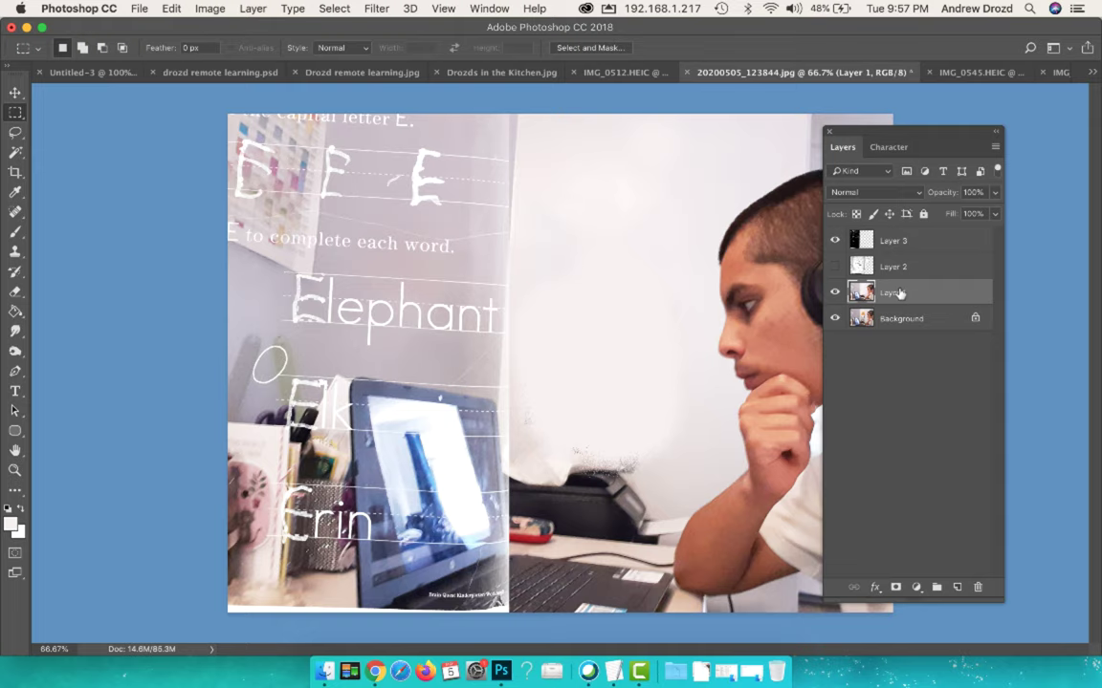
pyautogui.hotkey('ctrl', 'j')
pyautogui.hotkey('ctrl', 'm')
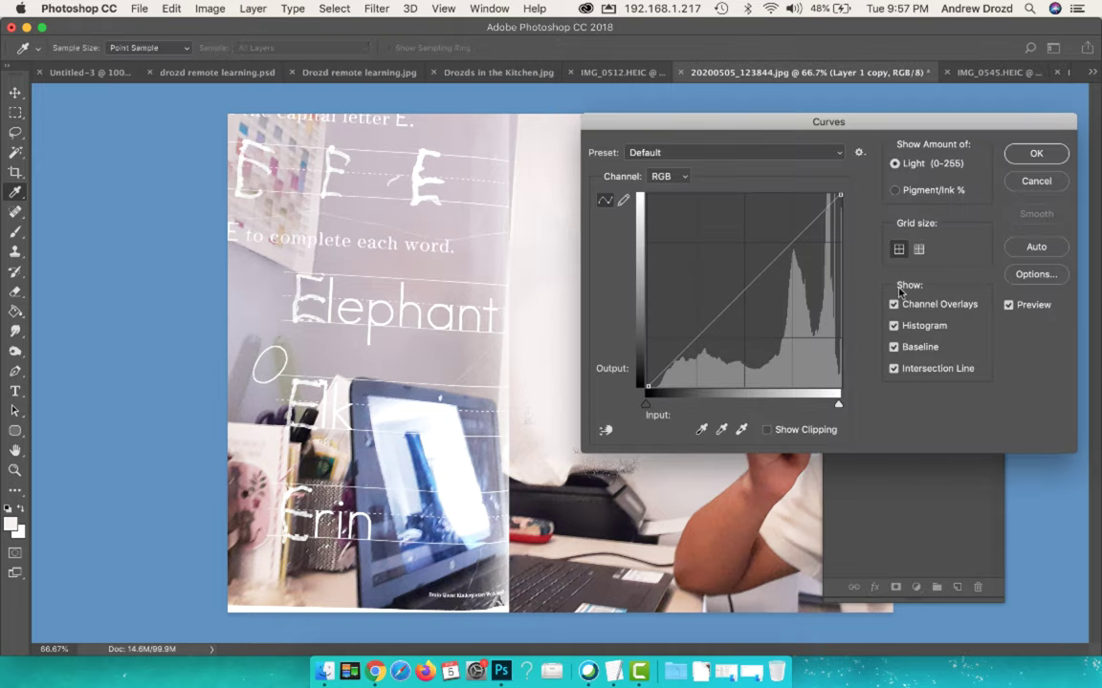
pyautogui.moveTo(722, 307); pyautogui.dragTo(738, 356)
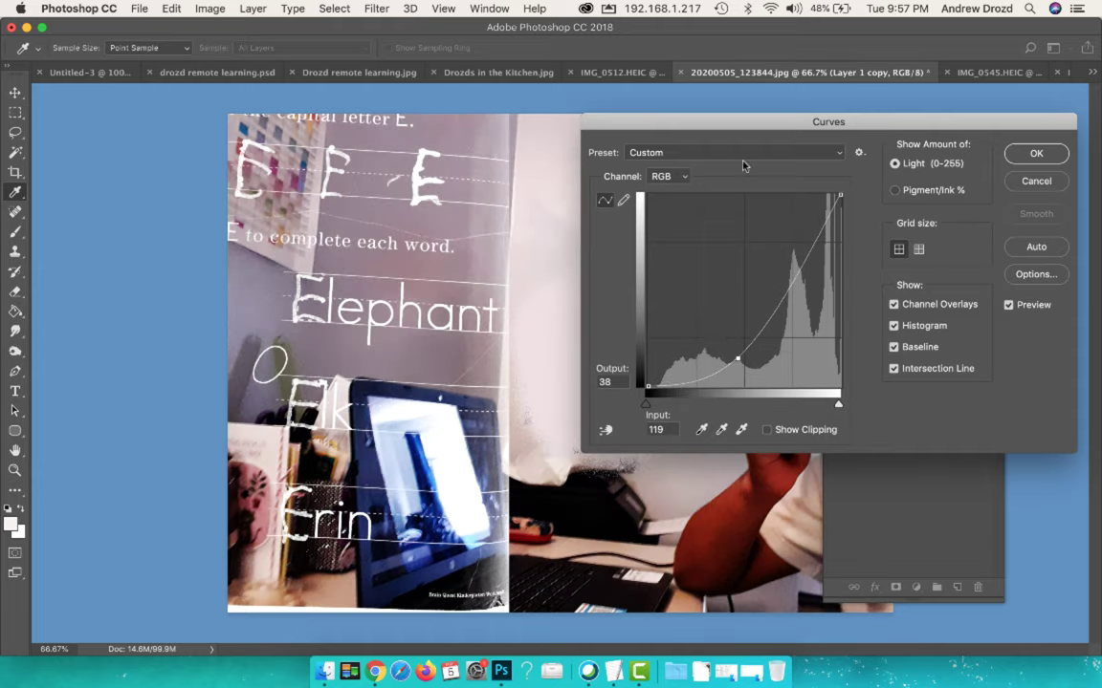
pyautogui.moveTo(750, 124)
pyautogui.mouseDown()
pyautogui.moveTo(968, 221)
pyautogui.moveTo(915, 208)
pyautogui.mouseUp()
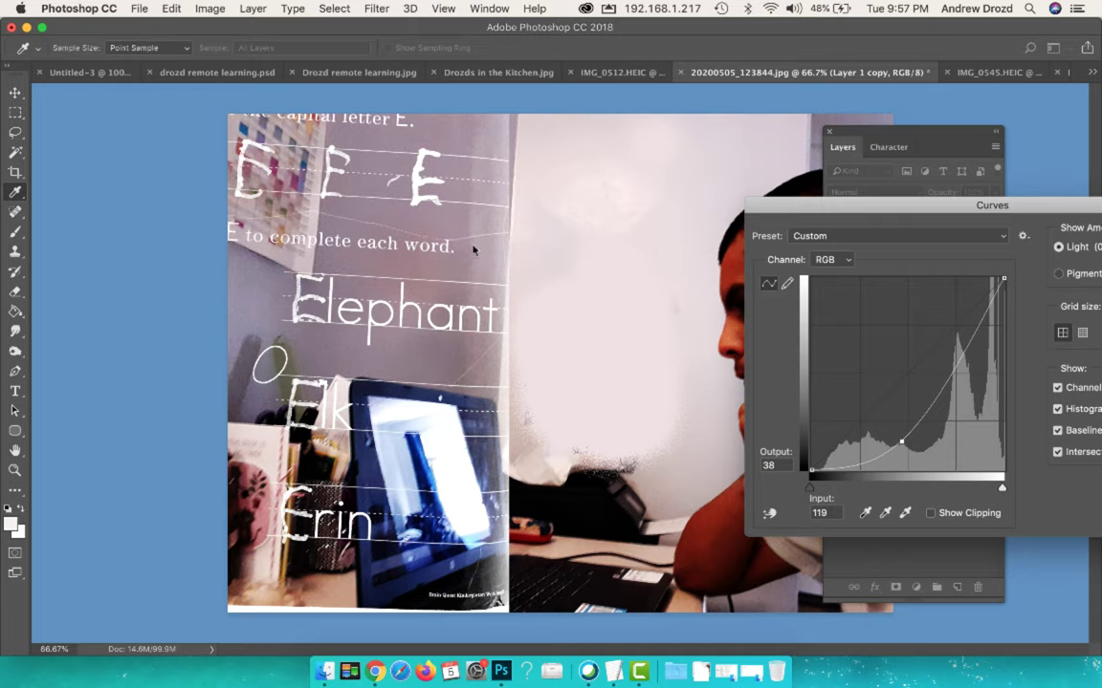
pyautogui.moveTo(1060, 218); pyautogui.dragTo(876, 170)
pyautogui.press('Return')
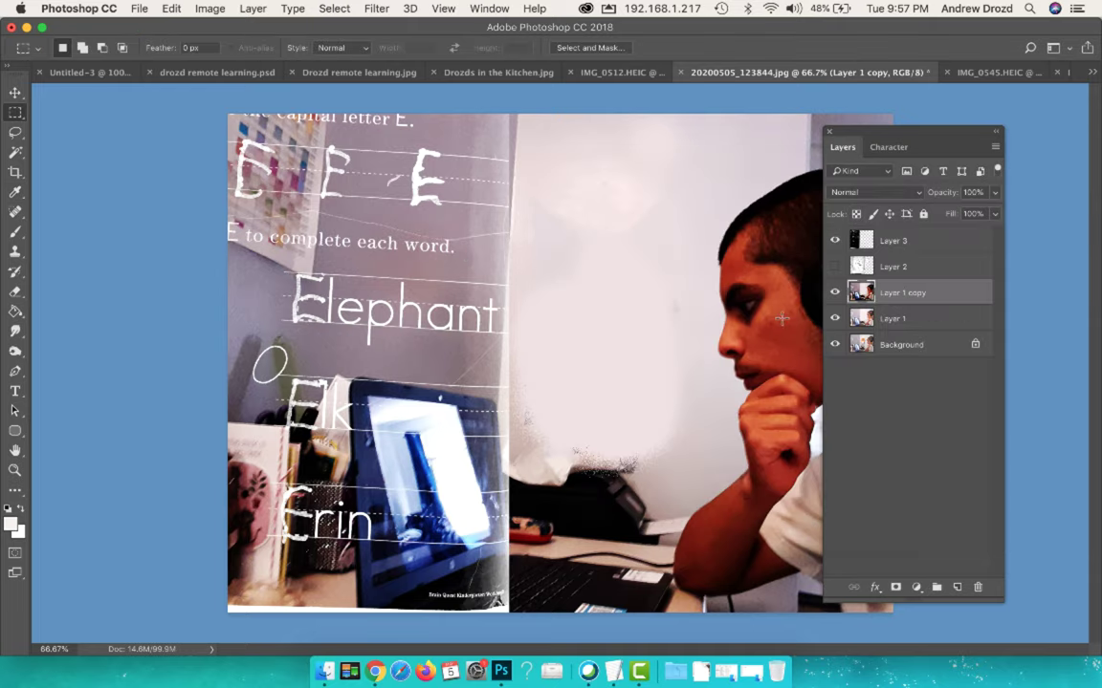
# Erase the darkened copy over the wall and above the boy using a 492 px eraser.
pyautogui.press('e')
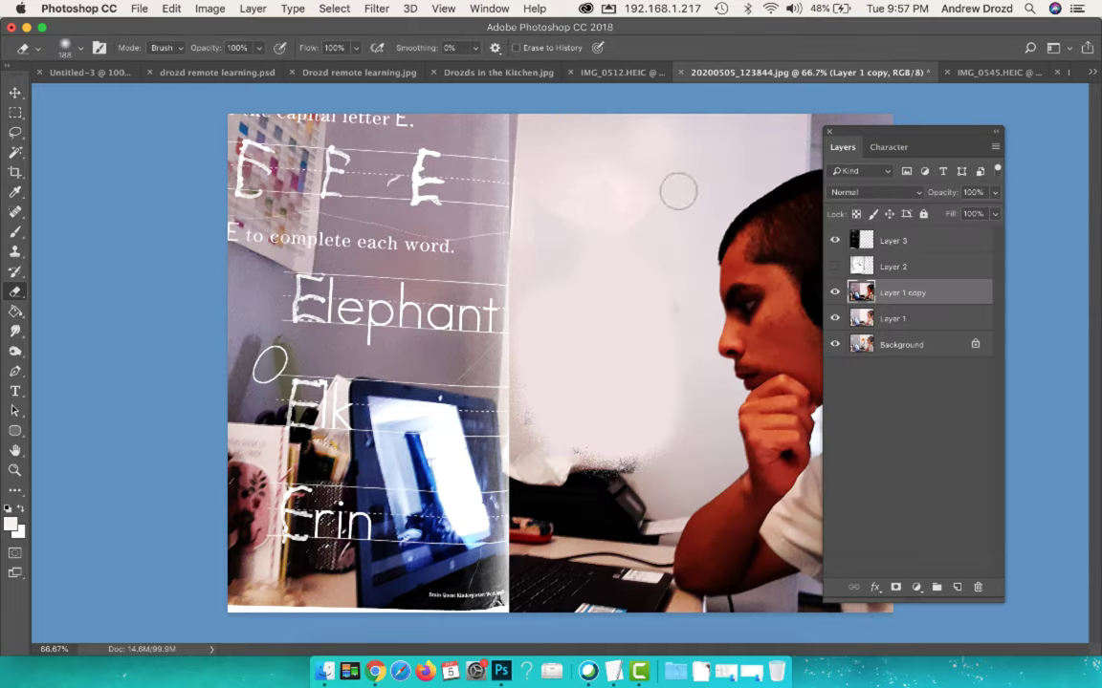
pyautogui.rightClick(612, 177)
pyautogui.moveTo(502, 206); pyautogui.dragTo(535, 206)
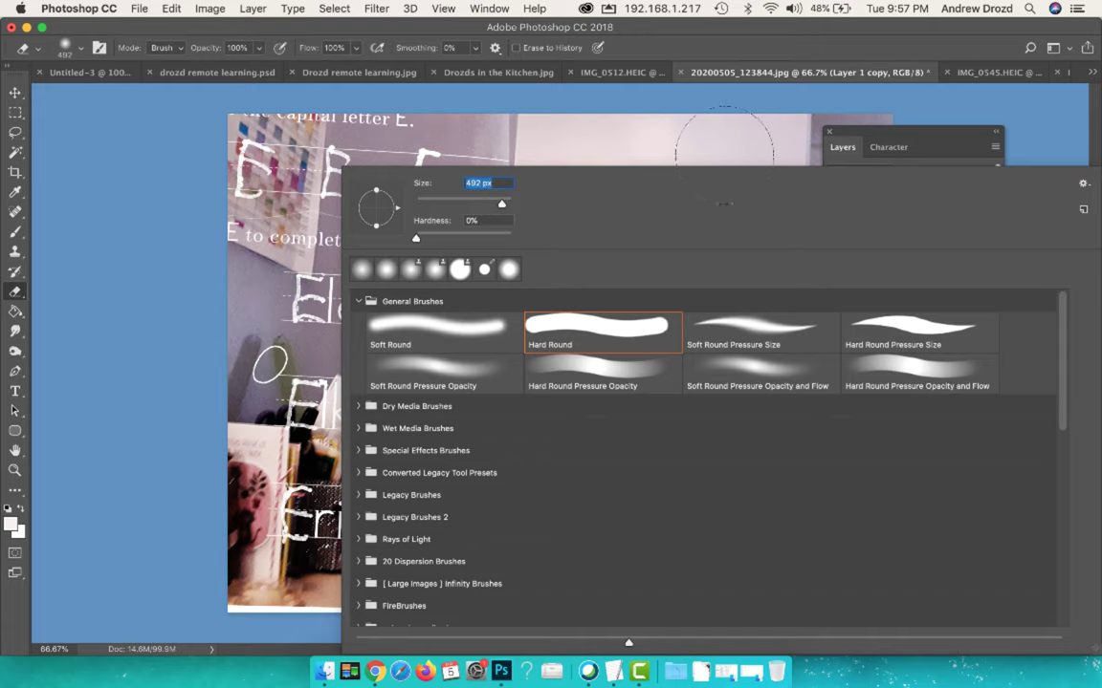
pyautogui.click(724, 160)
pyautogui.moveTo(669, 163)
pyautogui.mouseDown()
pyautogui.moveTo(670, 287)
pyautogui.moveTo(707, 354)
pyautogui.moveTo(672, 402)
pyautogui.moveTo(581, 397)
pyautogui.moveTo(568, 488)
pyautogui.moveTo(655, 525)
pyautogui.moveTo(479, 421)
pyautogui.moveTo(497, 450)
pyautogui.moveTo(574, 382)
pyautogui.mouseUp()
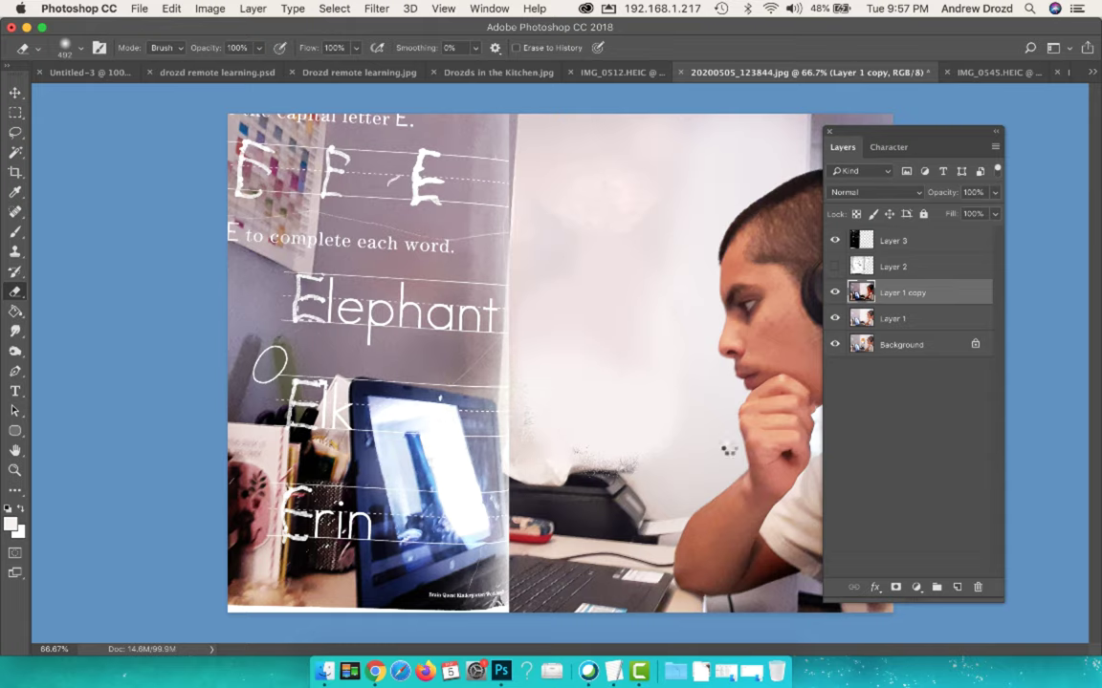
pyautogui.moveTo(729, 449)
pyautogui.mouseDown()
pyautogui.moveTo(724, 215)
pyautogui.moveTo(862, 124)
pyautogui.mouseUp()
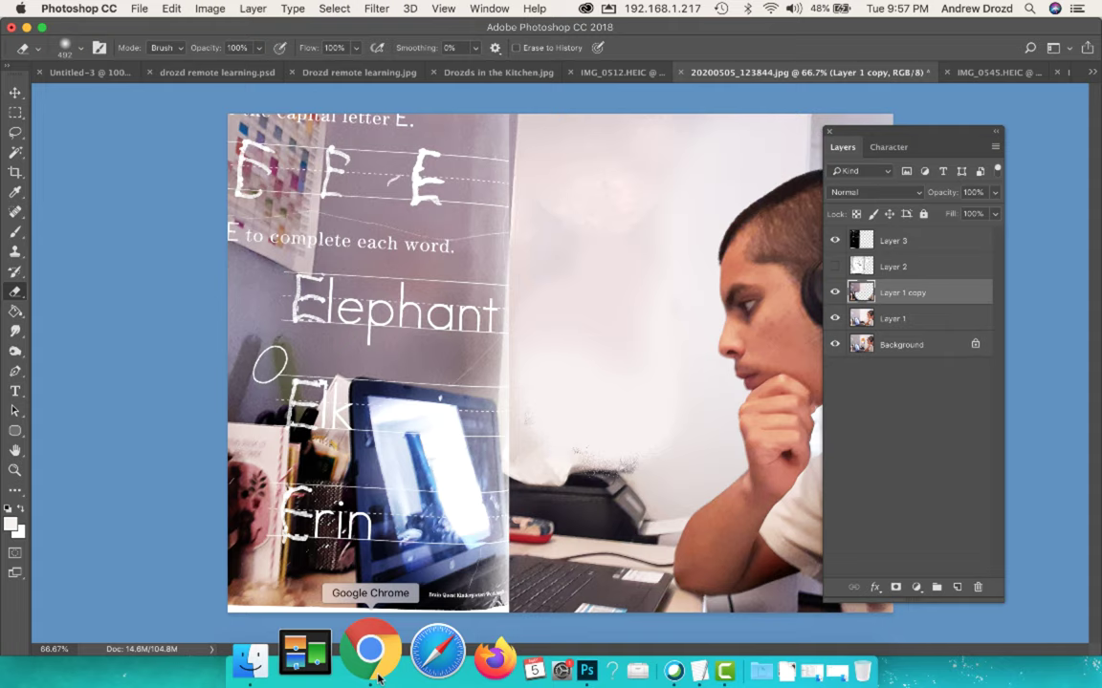
# Review the flattened Drozd remote learning.jpg composite fully in view, then move to another document.
pyautogui.click(365, 70)
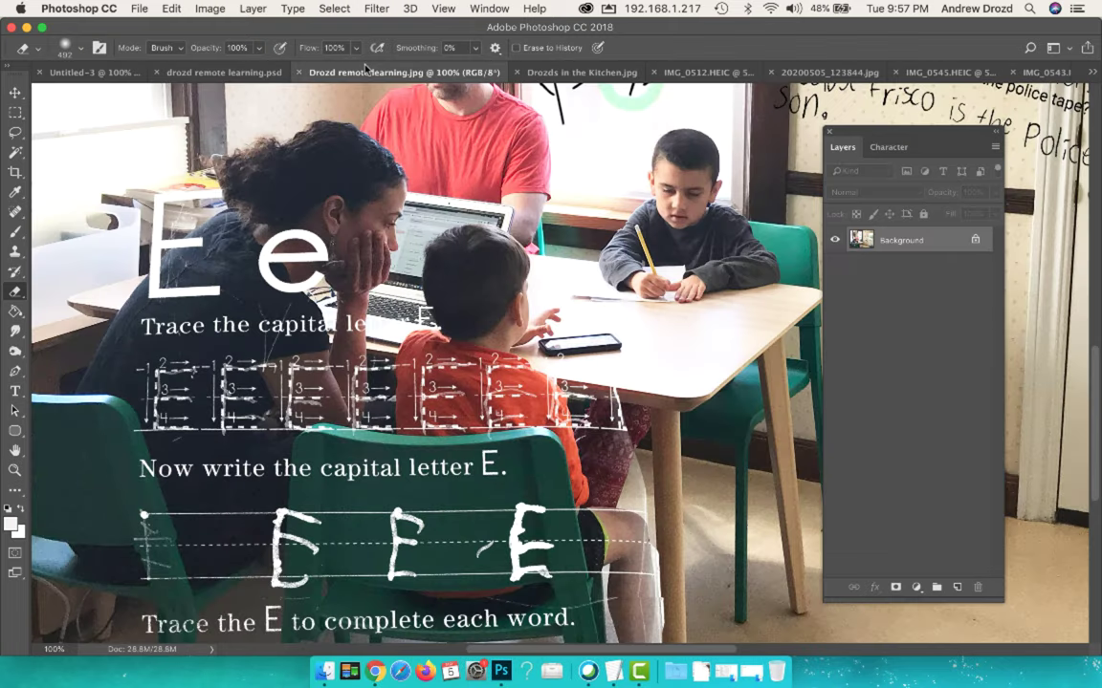
pyautogui.press('super+minus')
pyautogui.press('super+minus')
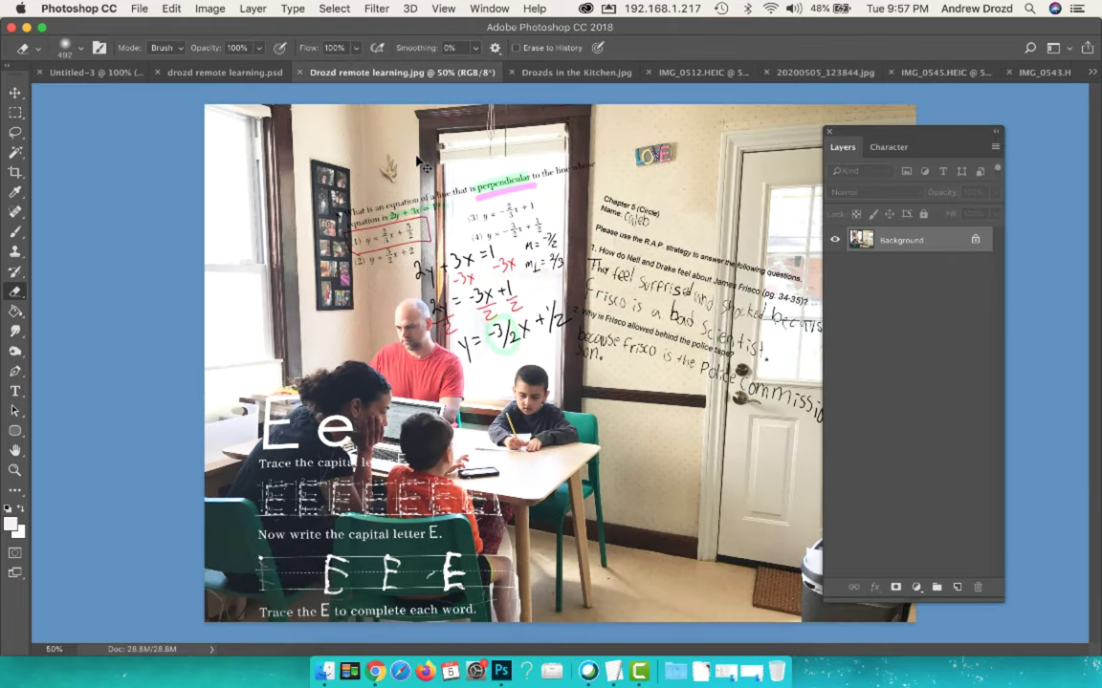
pyautogui.press('super+plus')
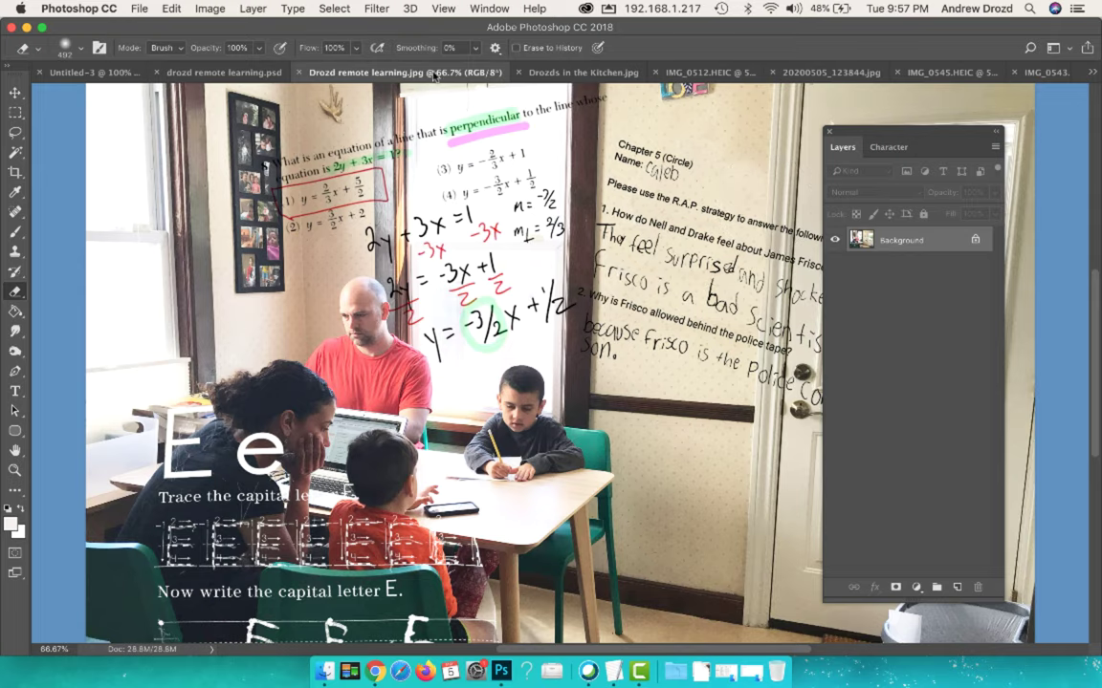
pyautogui.click(535, 72)
# In drozd remote learning.psd, preview Layer 3 in Normal mode, then revert it to Screen.
pyautogui.click(295, 73)
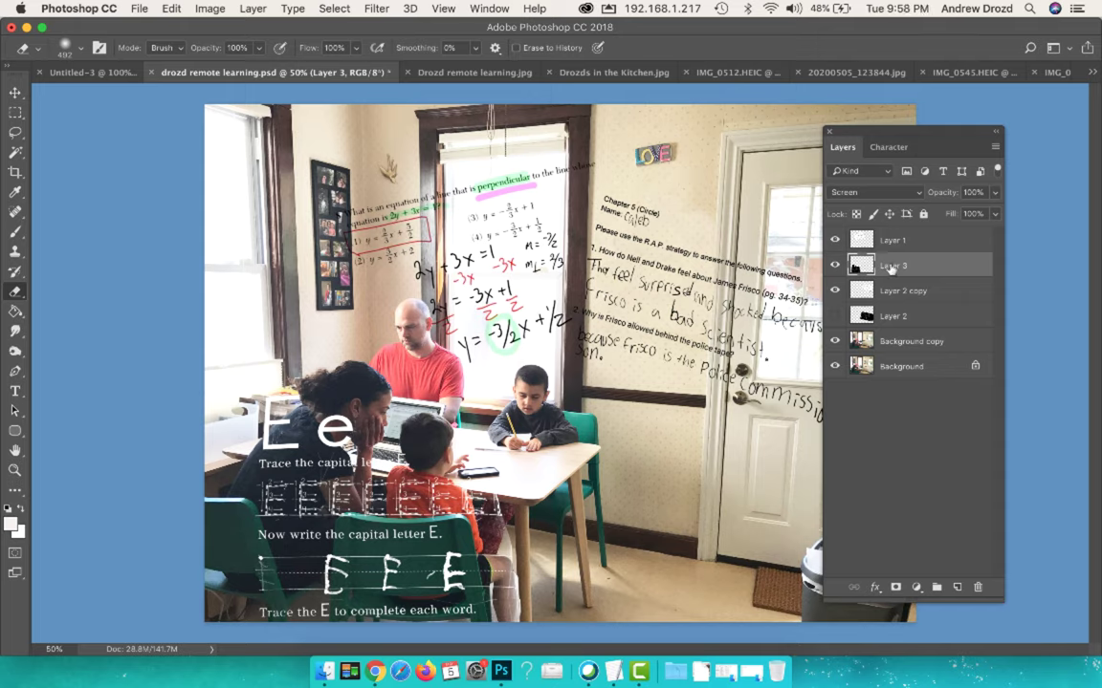
pyautogui.click(876, 192)
pyautogui.click(868, 84)
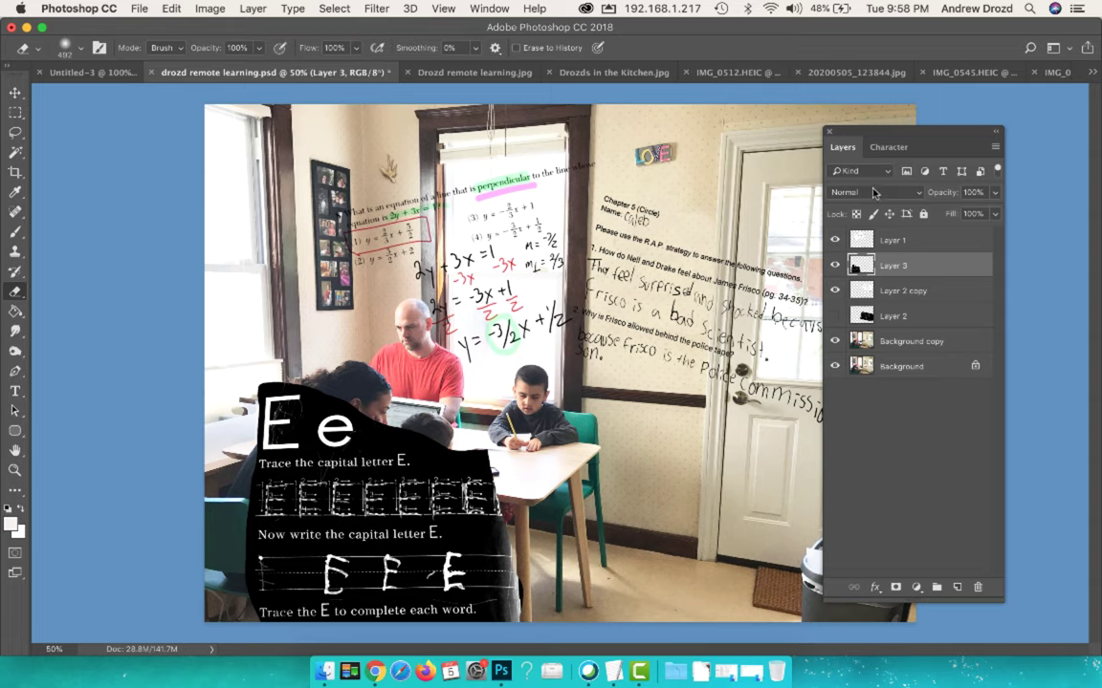
pyautogui.press('cmd+z')
# Set Layer 1's blend mode to Normal.
pyautogui.press('v')
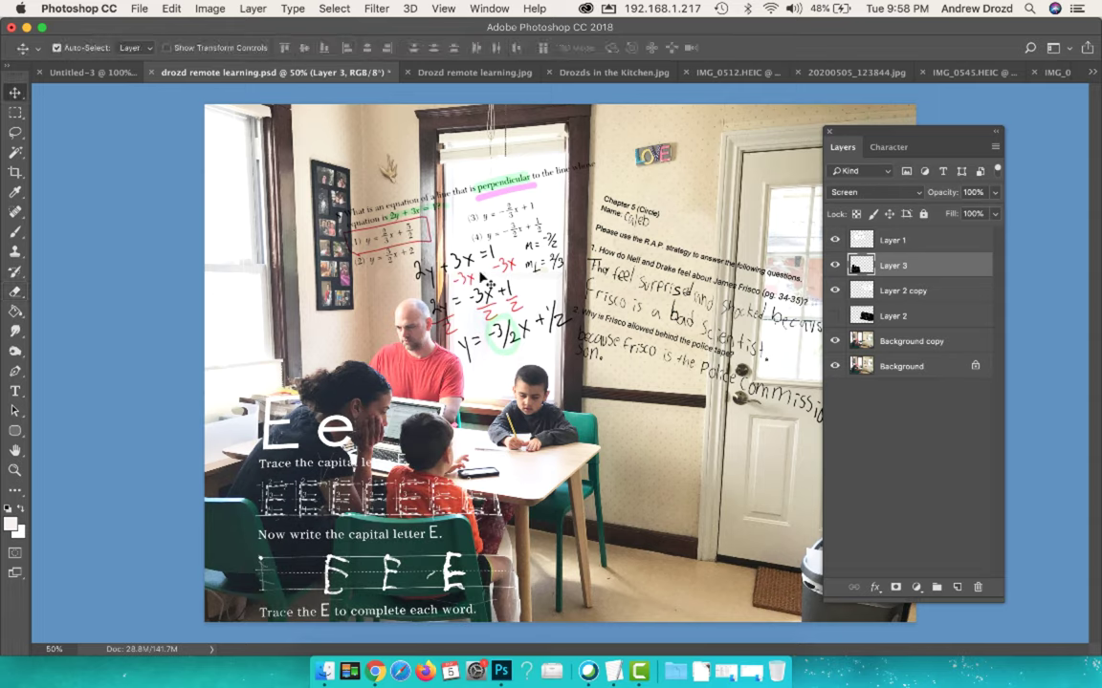
pyautogui.click(431, 246)
pyautogui.click(888, 193)
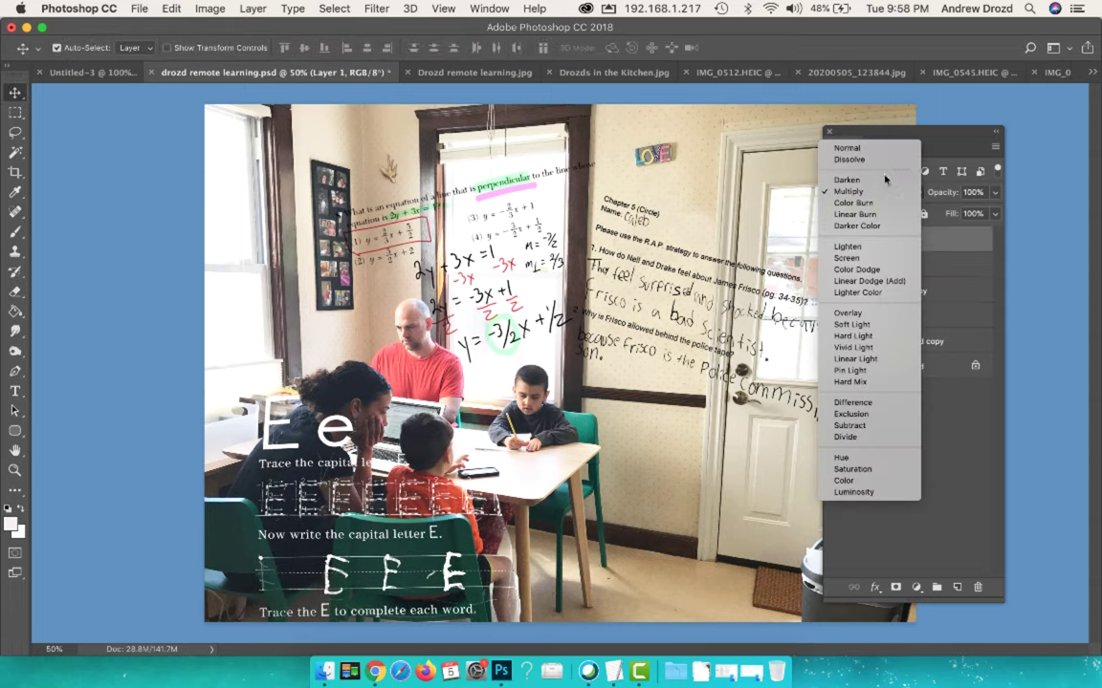
pyautogui.click(861, 138)
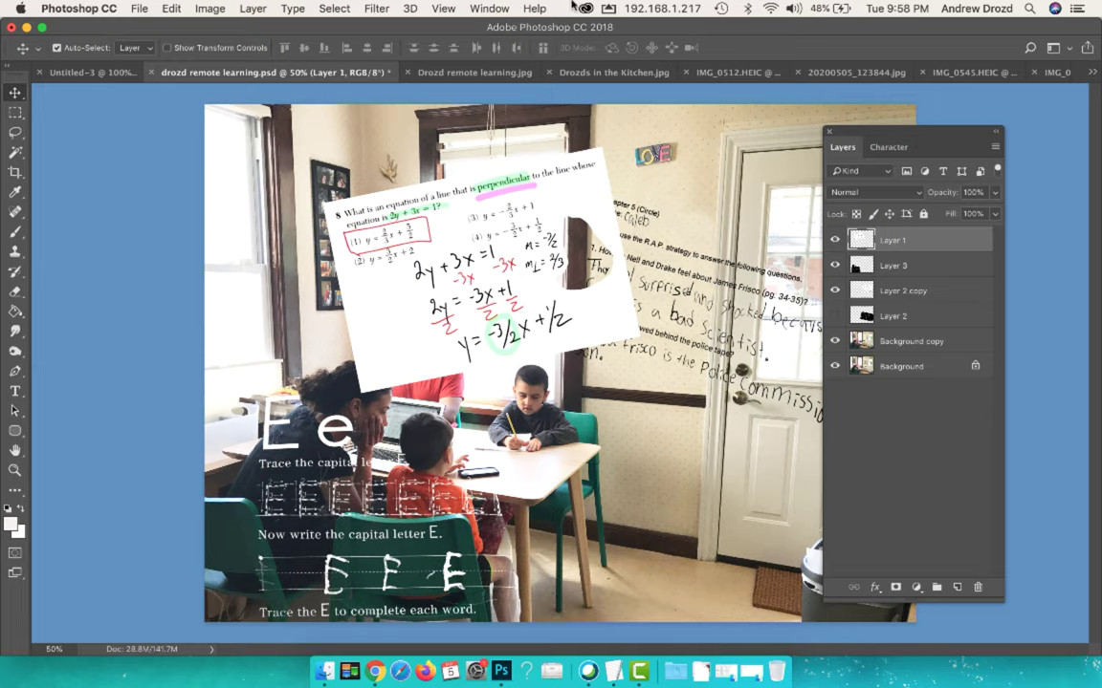
pyautogui.click(639, 669)
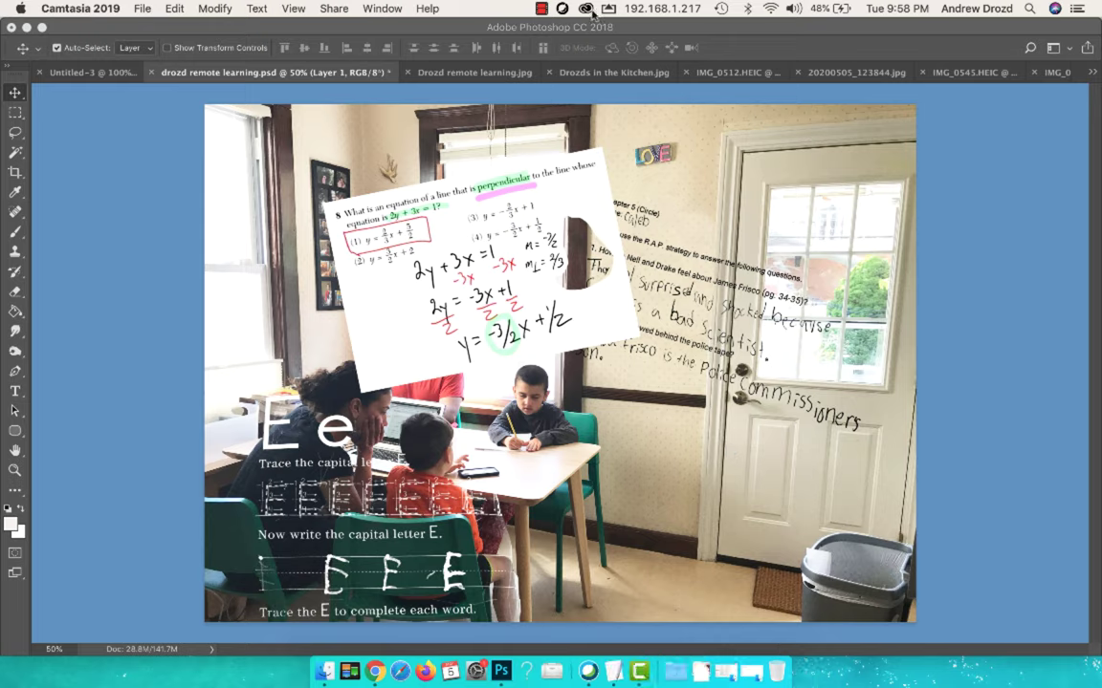
pyautogui.click(542, 10)
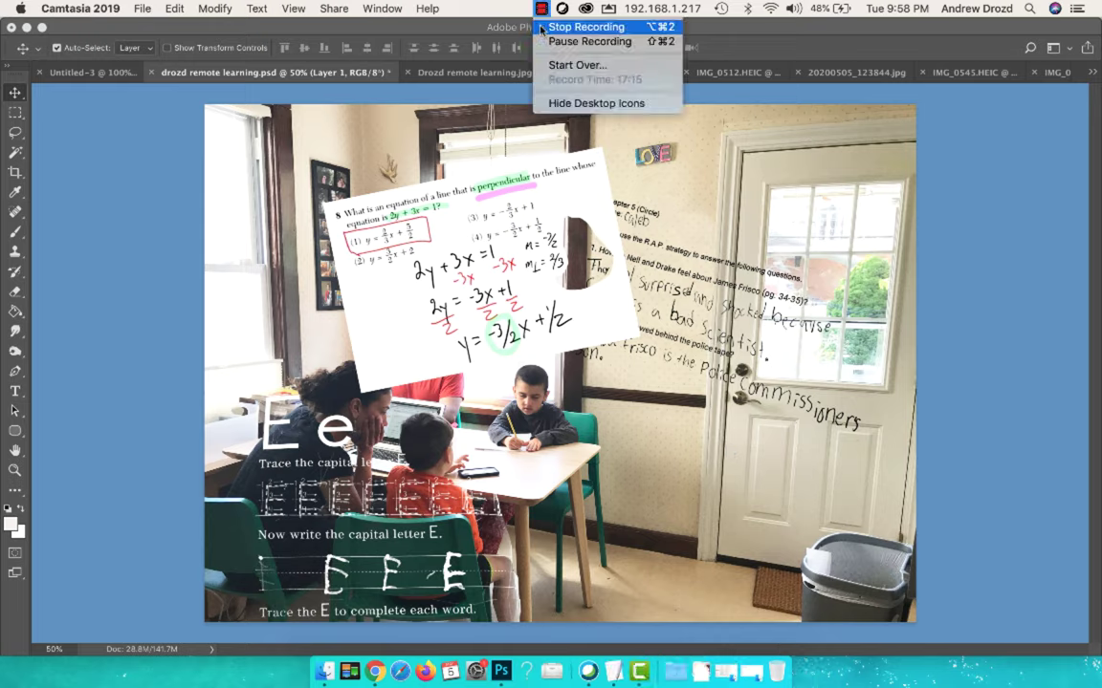